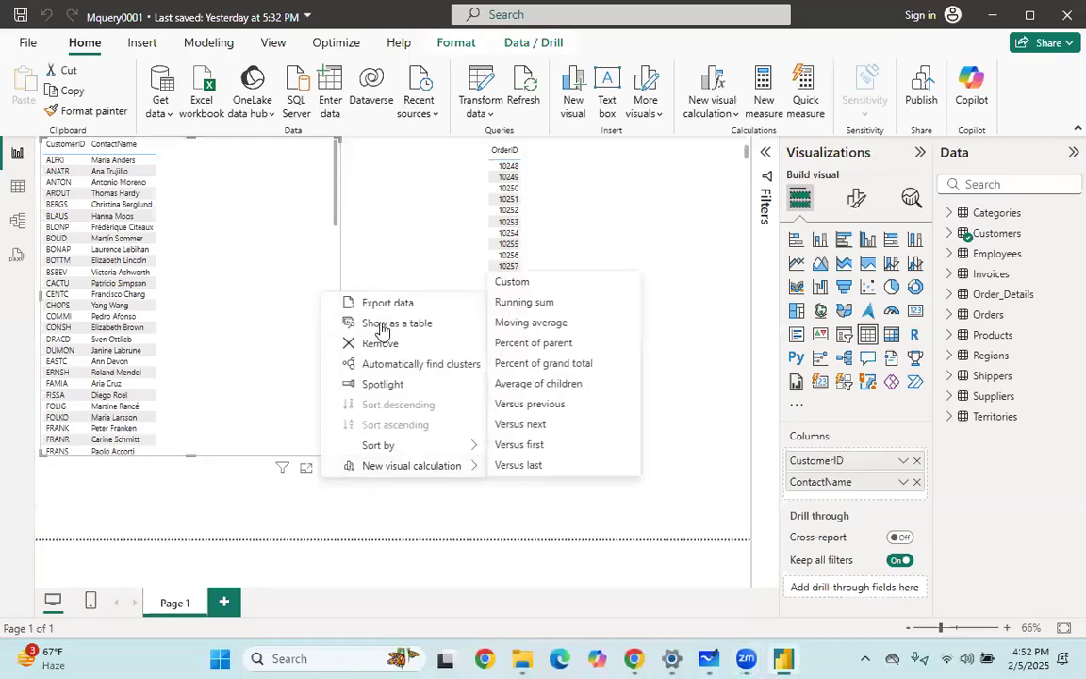
Remove the customer table visual and the OrderID table visual from Page 1 of the report.
click(378, 345)
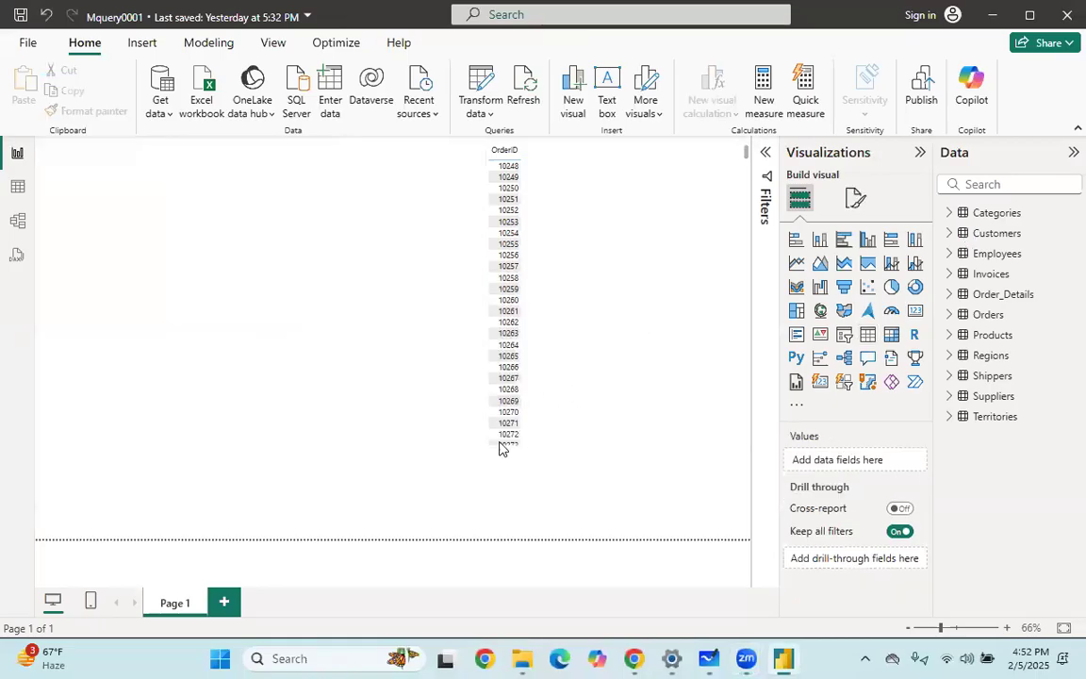
click(615, 402)
click(739, 461)
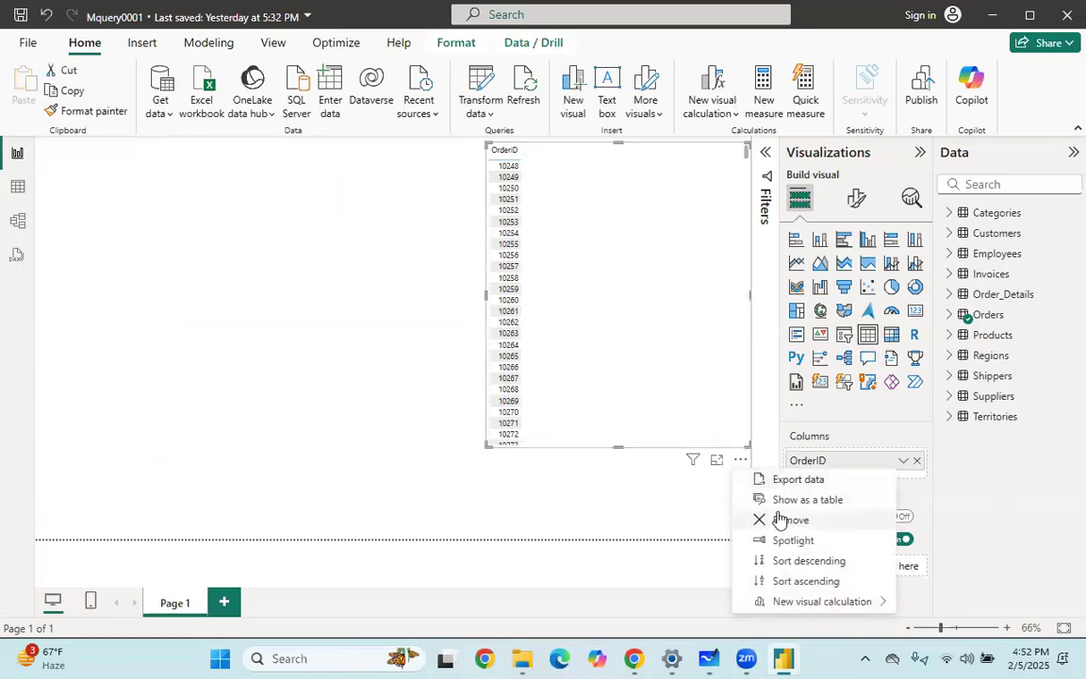
click(771, 519)
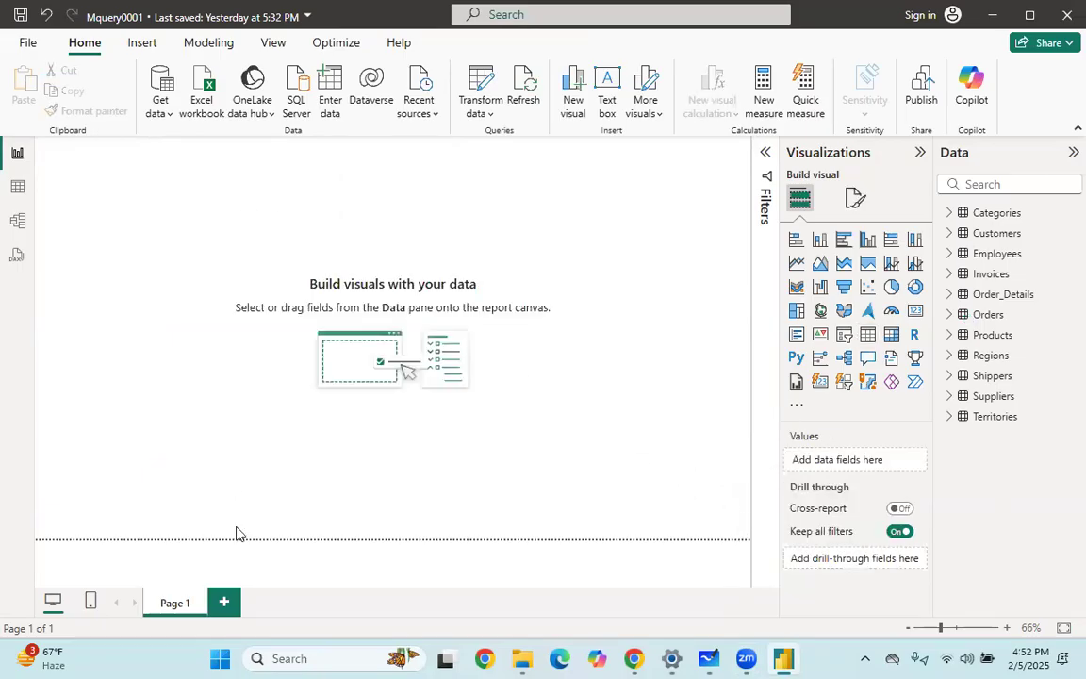
Show the model's relationship diagram and collapse the Properties and Data panes to make room for it.
click(18, 191)
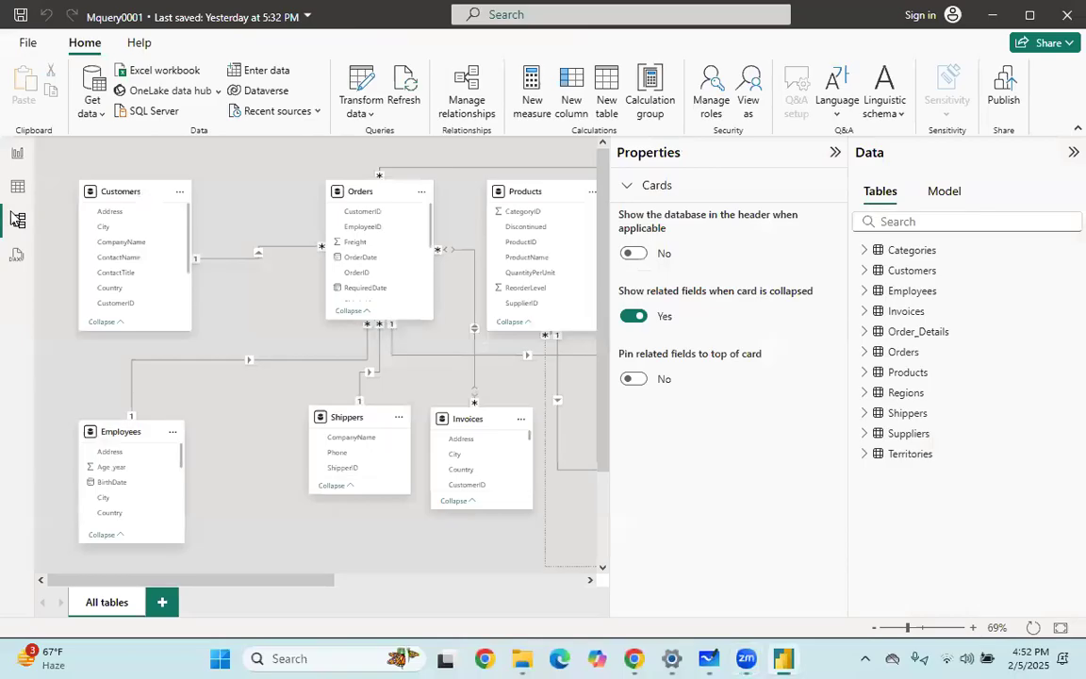
click(835, 152)
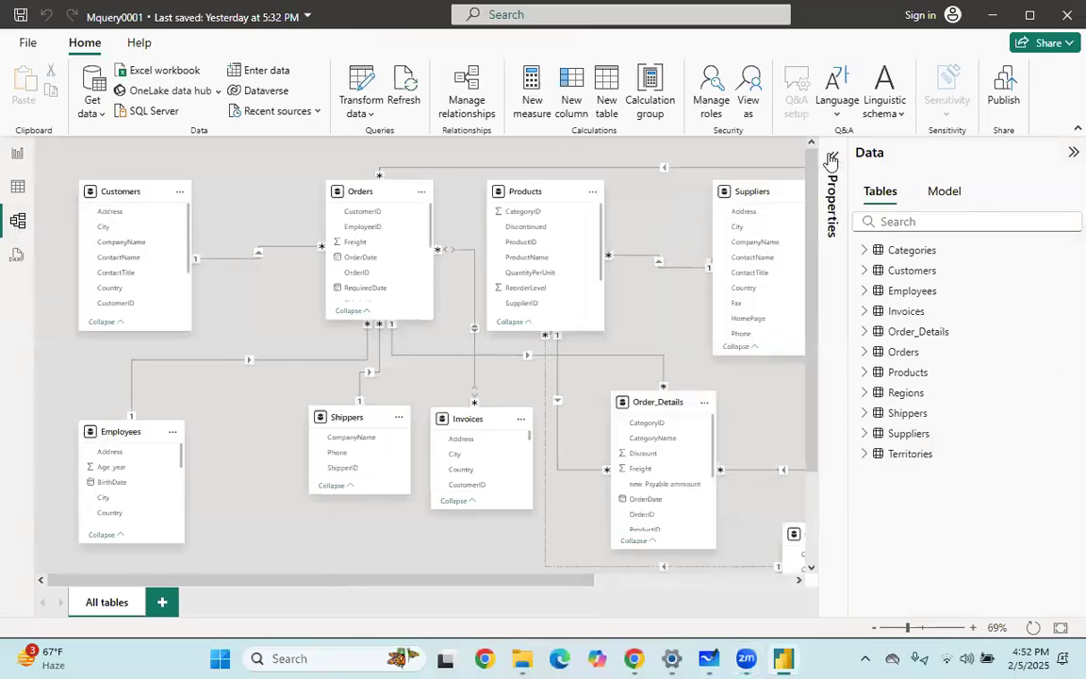
click(1071, 153)
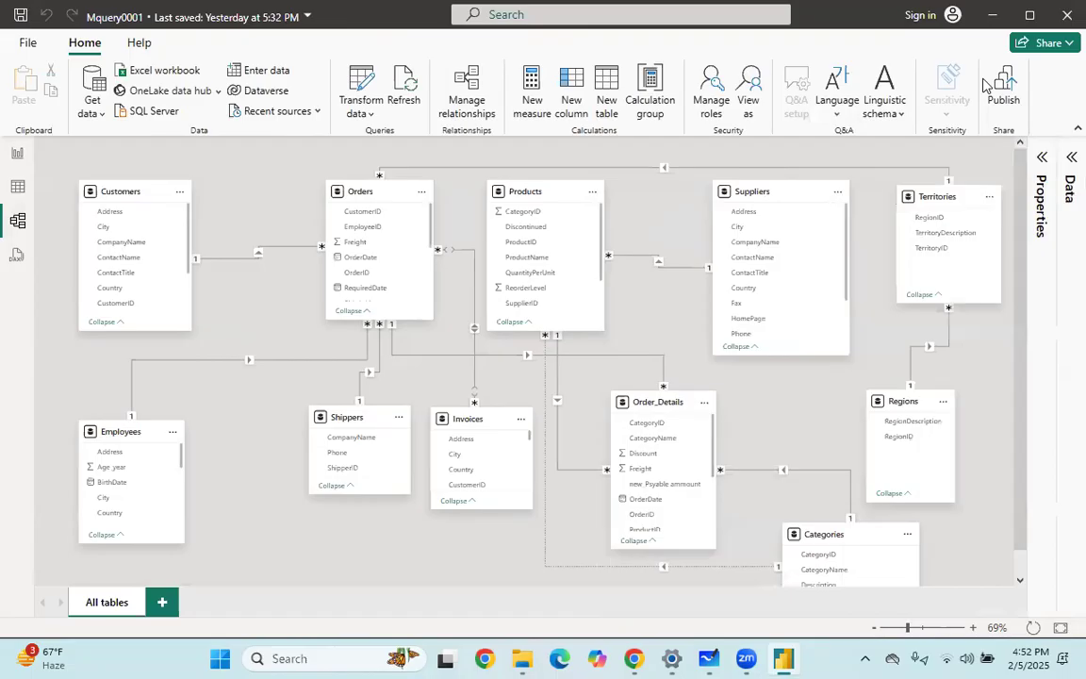
Rearrange the diagram: place Regions farther right below Territories, Categories directly below Suppliers, and Order_Details slightly lower below Products.
scroll(604, 279, down, 1)
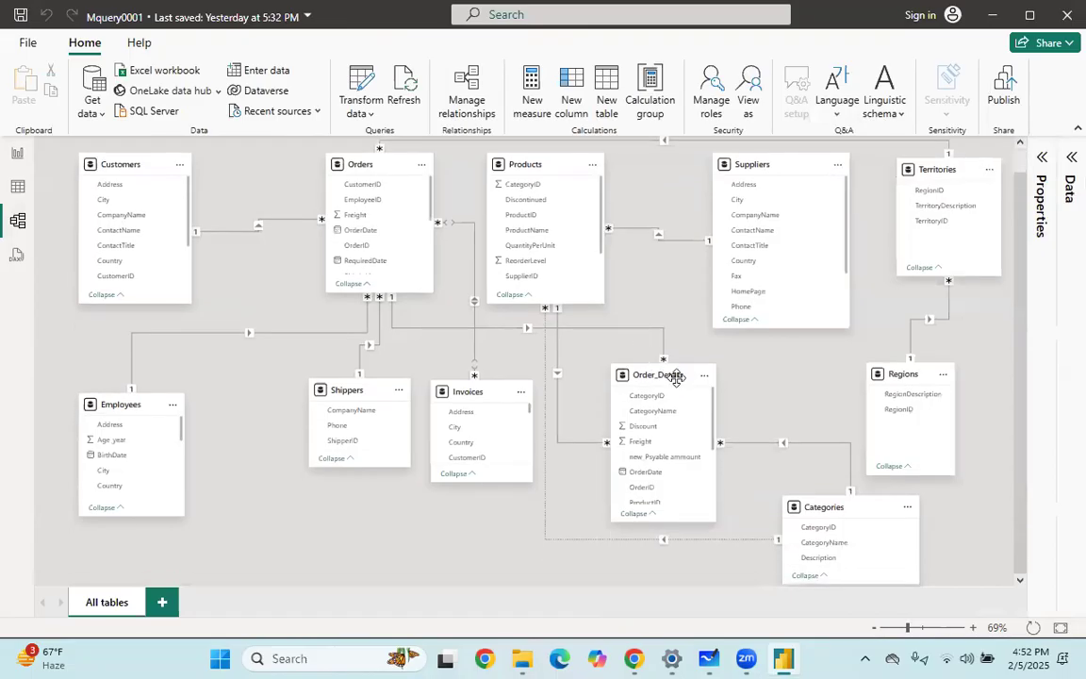
drag(888, 383, 937, 372)
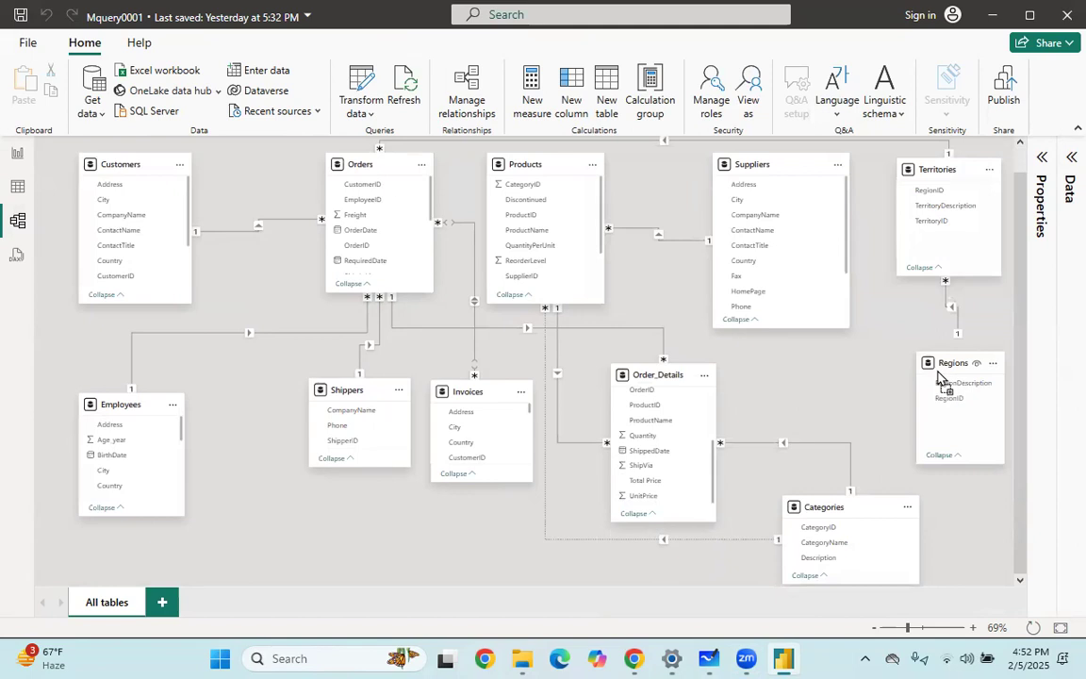
drag(834, 399, 835, 392)
drag(664, 409, 648, 445)
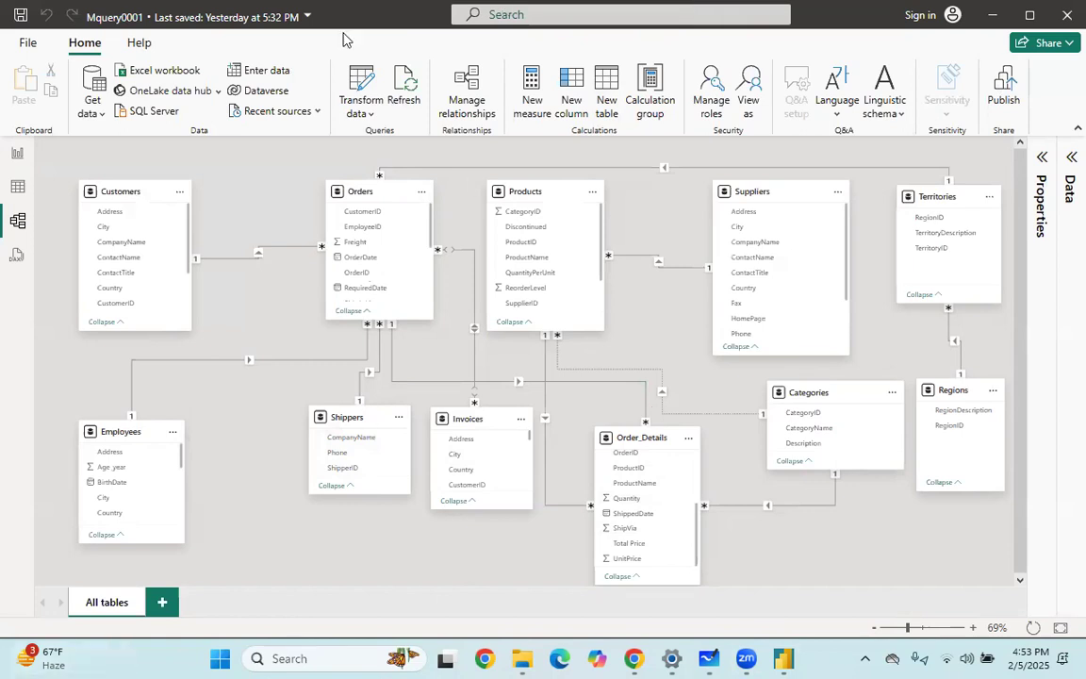
Show the data of the Order_Details table and delete its Total Price column.
click(17, 189)
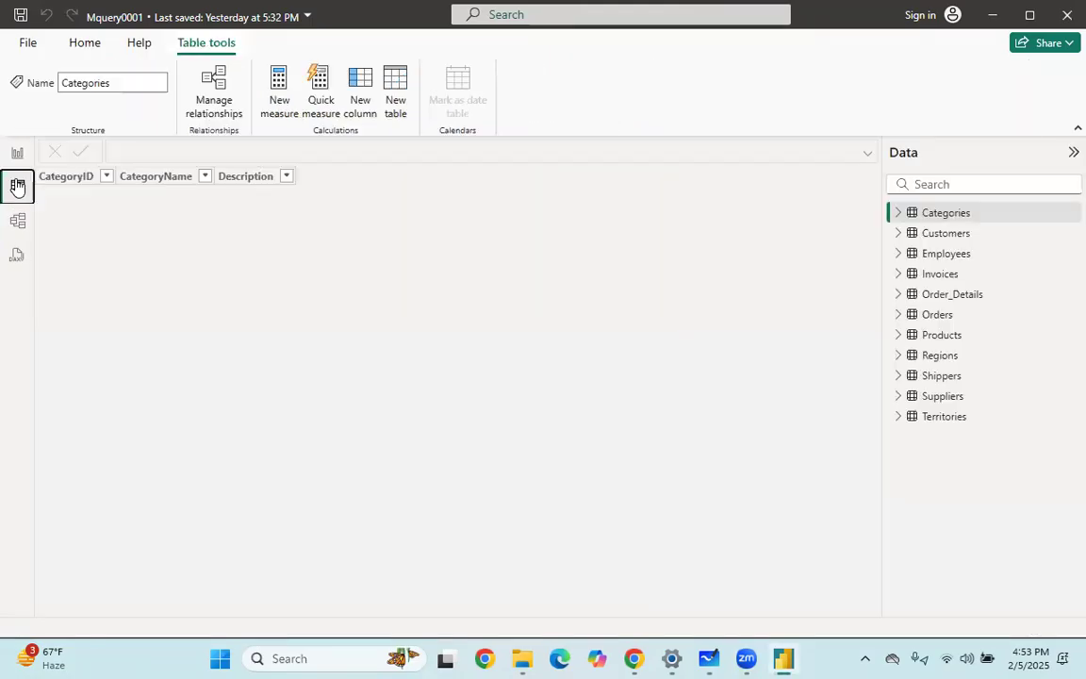
click(970, 298)
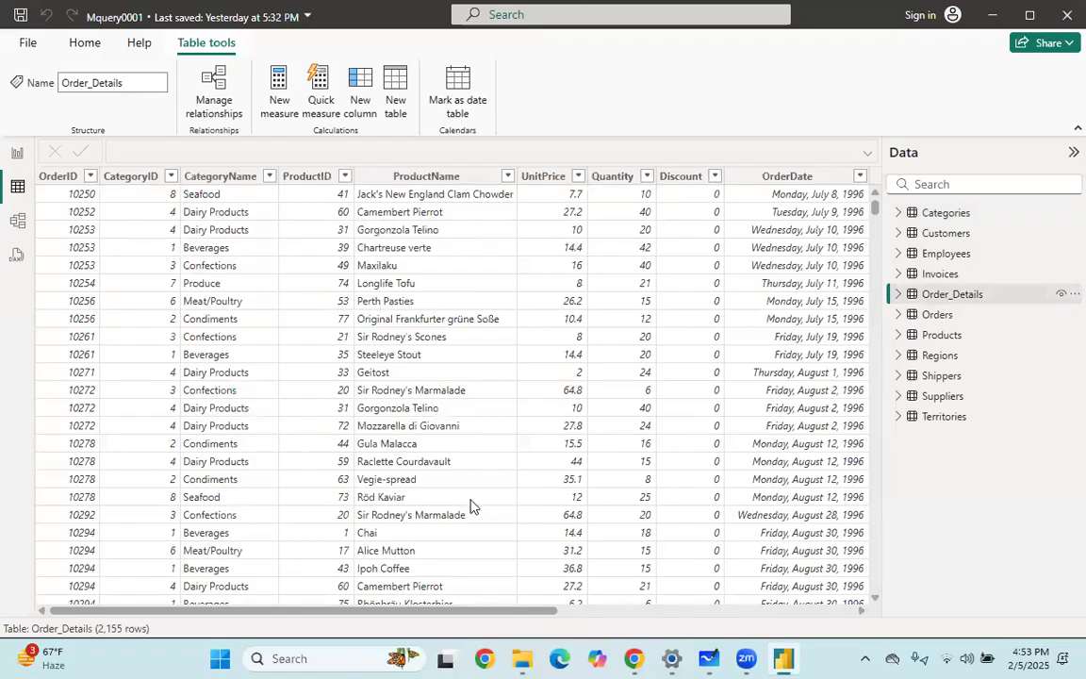
drag(425, 608, 981, 625)
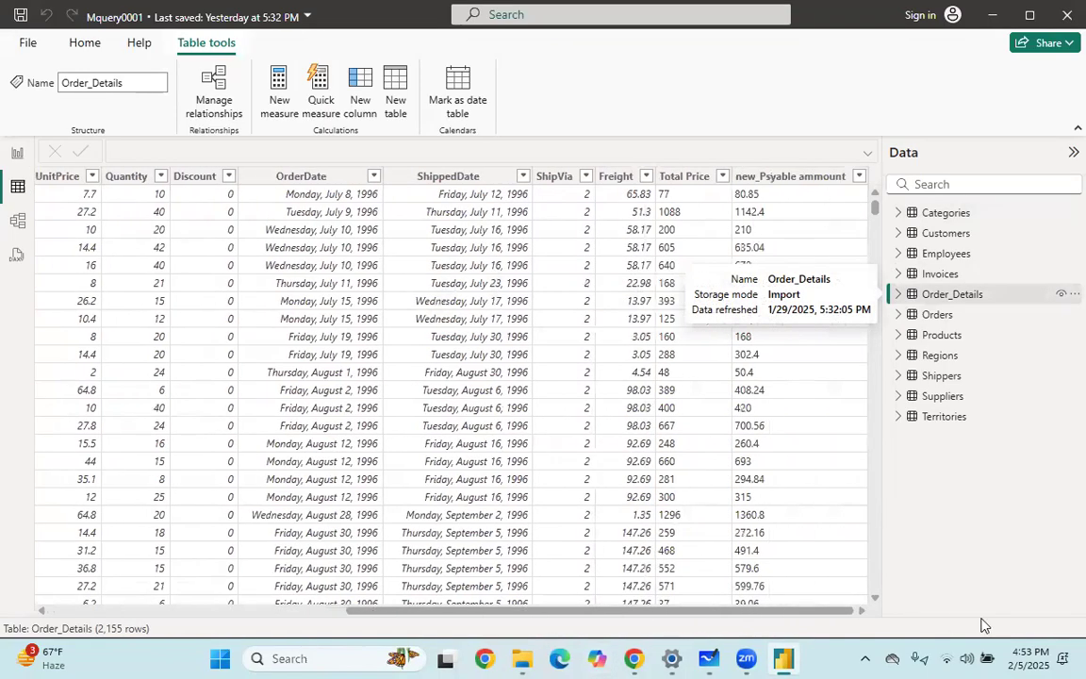
click(684, 179)
right_click(703, 182)
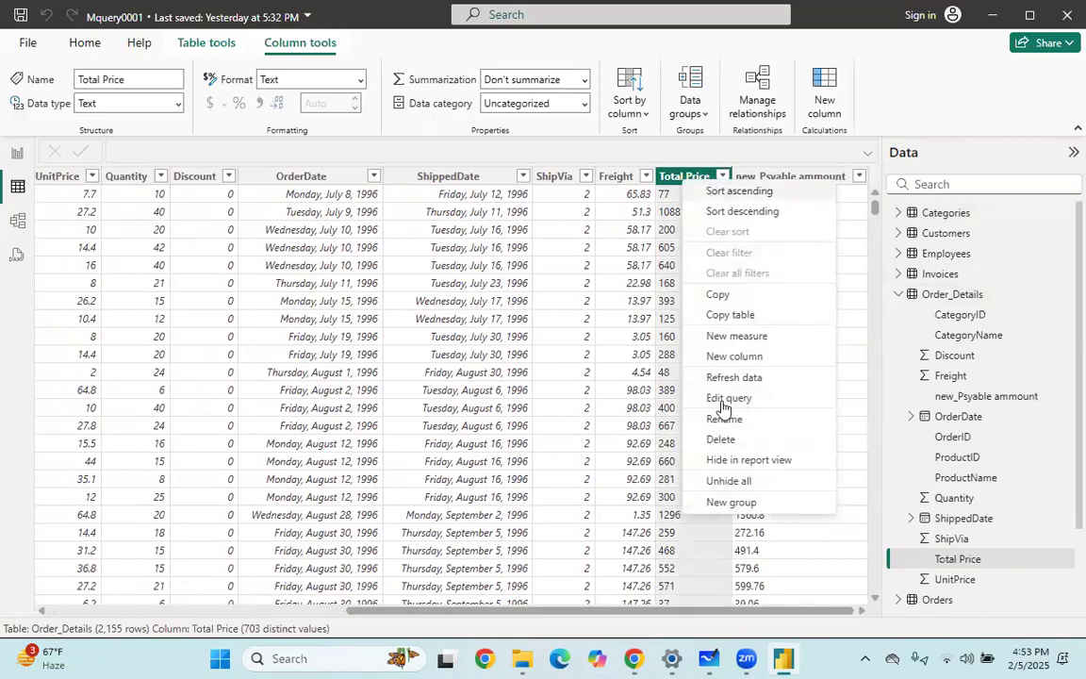
click(721, 439)
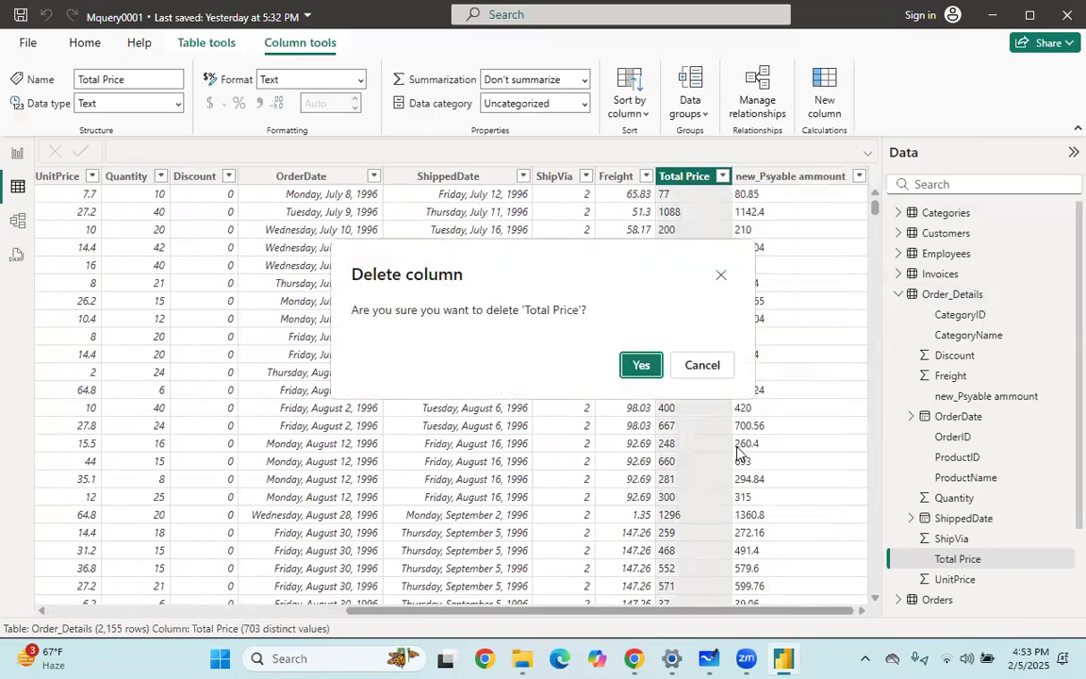
click(640, 367)
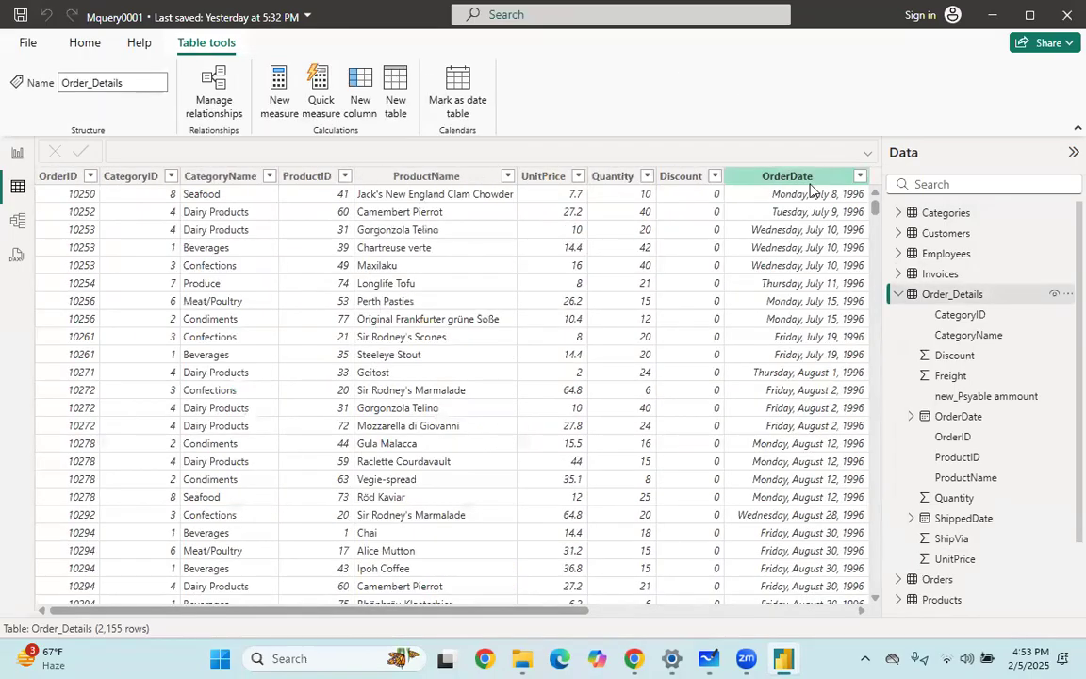
Delete the new_Psyable ammount column from the Order_Details table.
drag(545, 616, 810, 613)
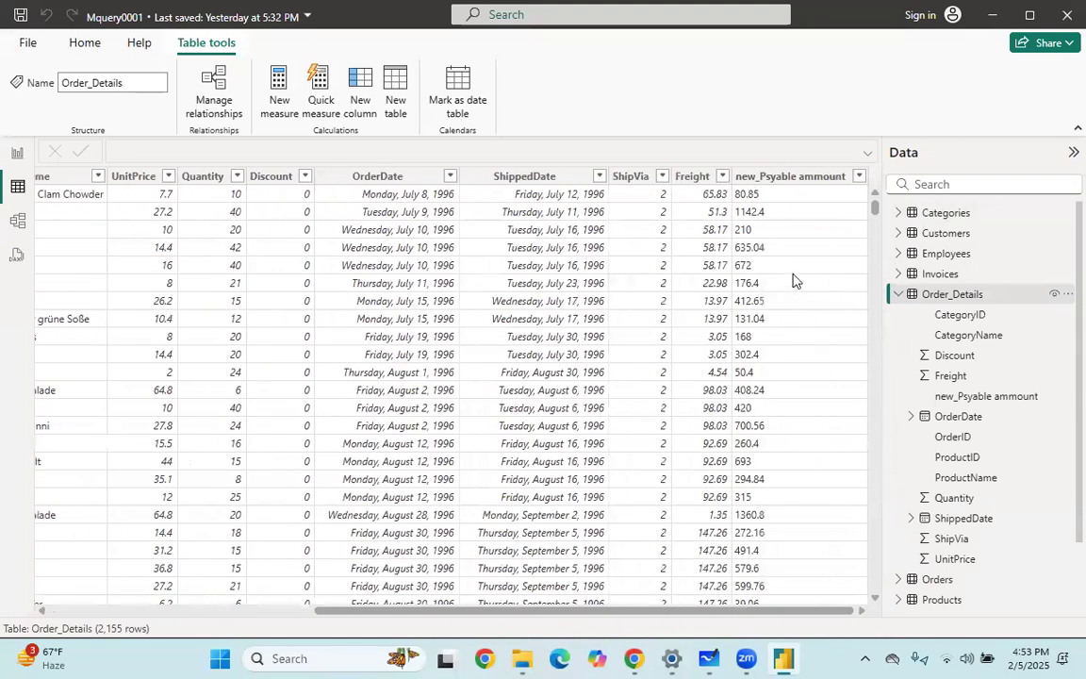
click(782, 178)
right_click(785, 178)
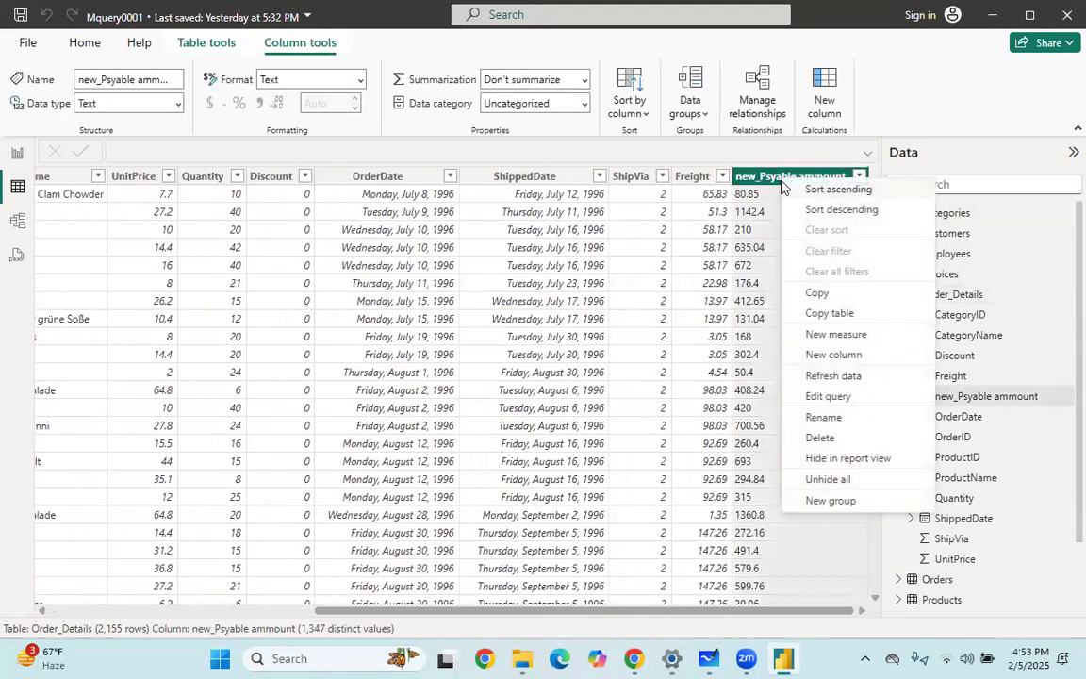
click(820, 437)
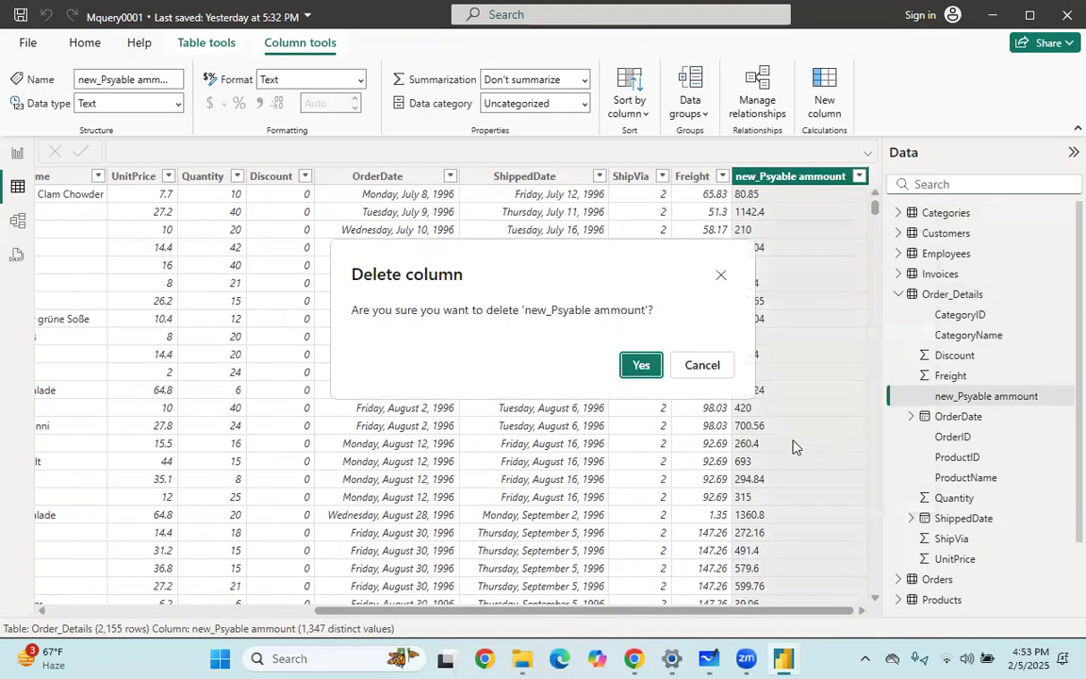
click(641, 366)
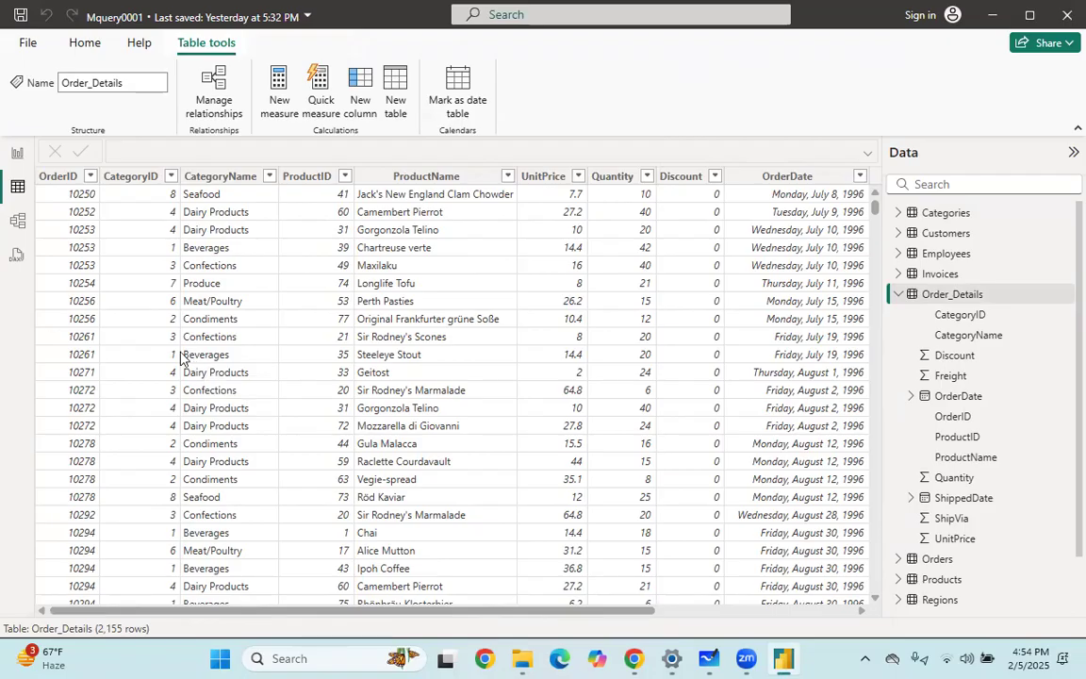
Examine the UnitPrice, Quantity and Discount columns in the Order_Details table.
scroll(325, 414, down, 3)
scroll(490, 302, up, 3)
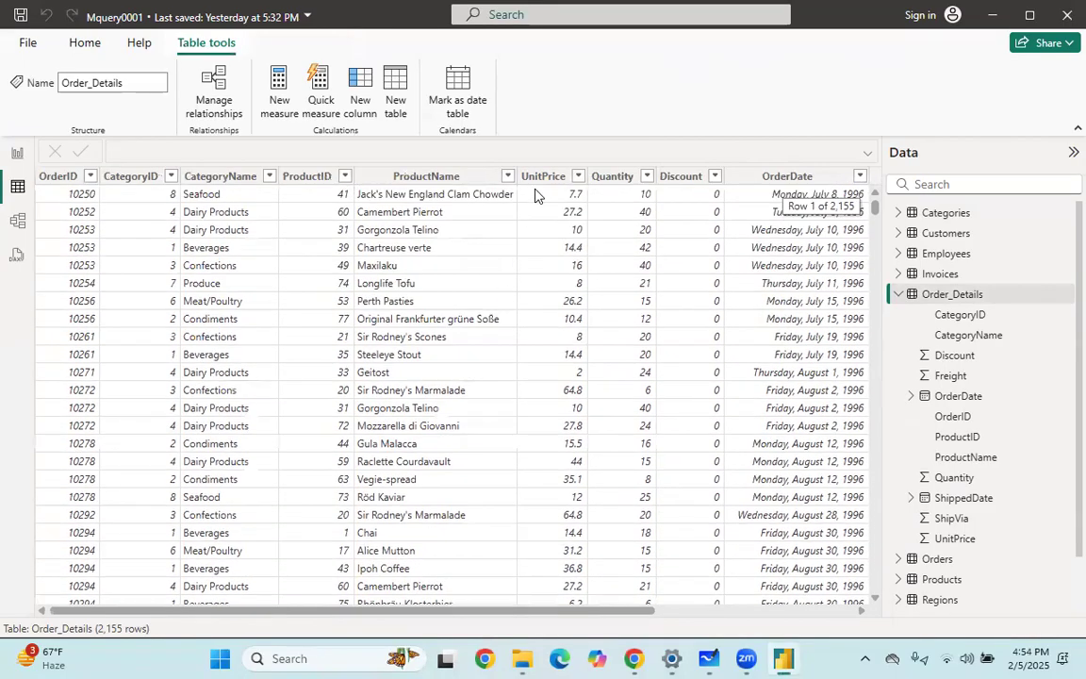
click(613, 179)
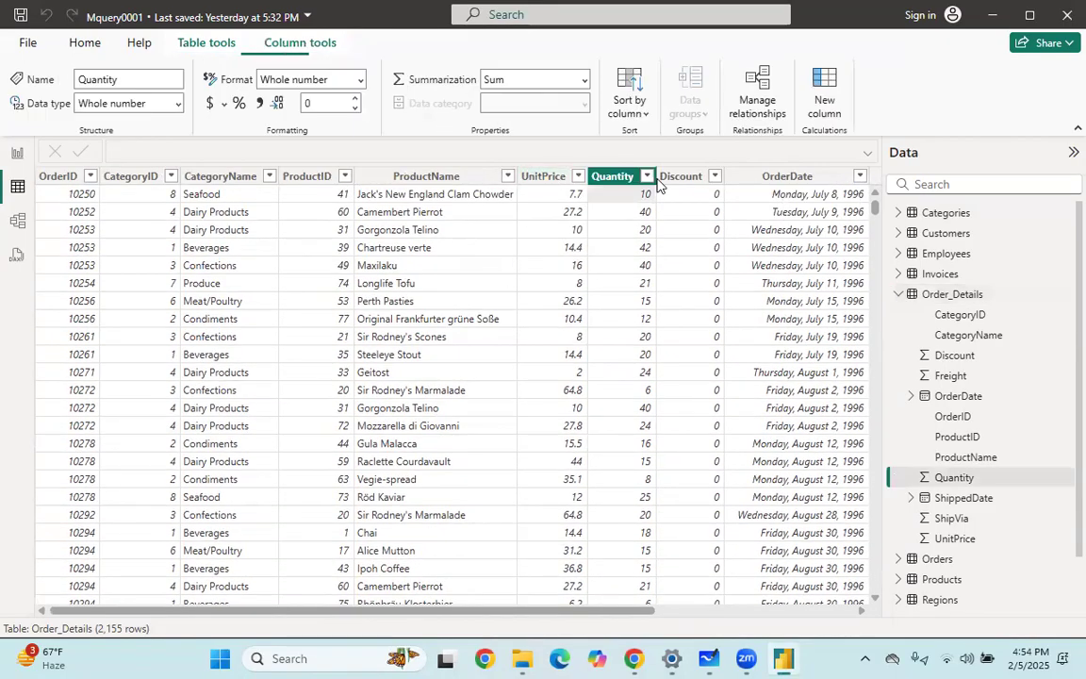
click(671, 179)
click(550, 181)
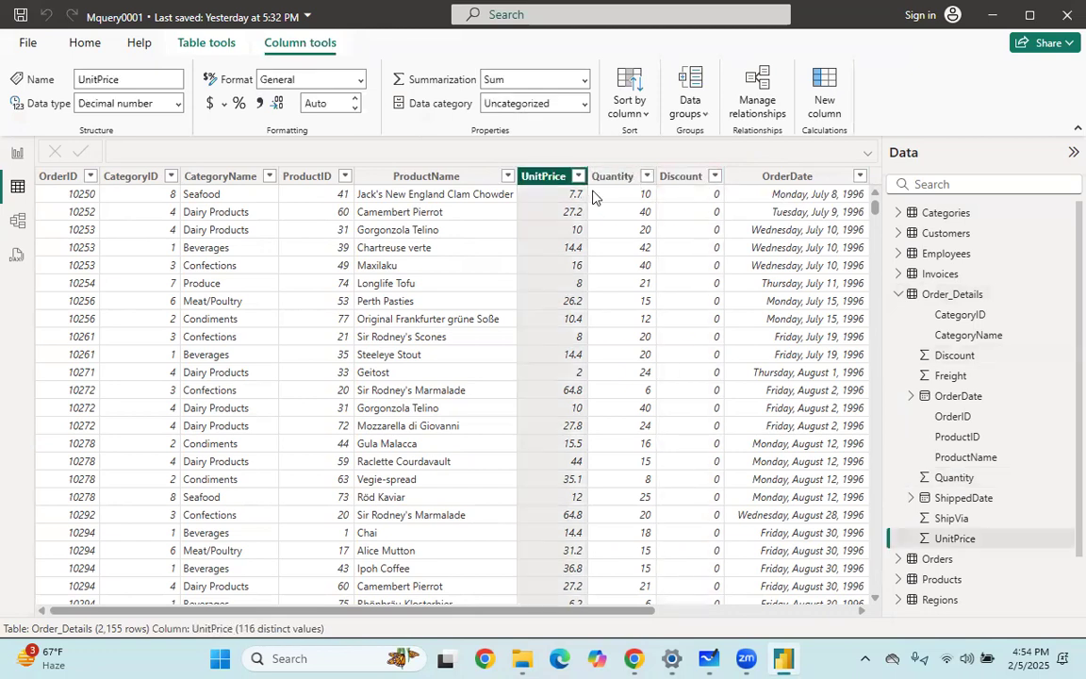
click(614, 177)
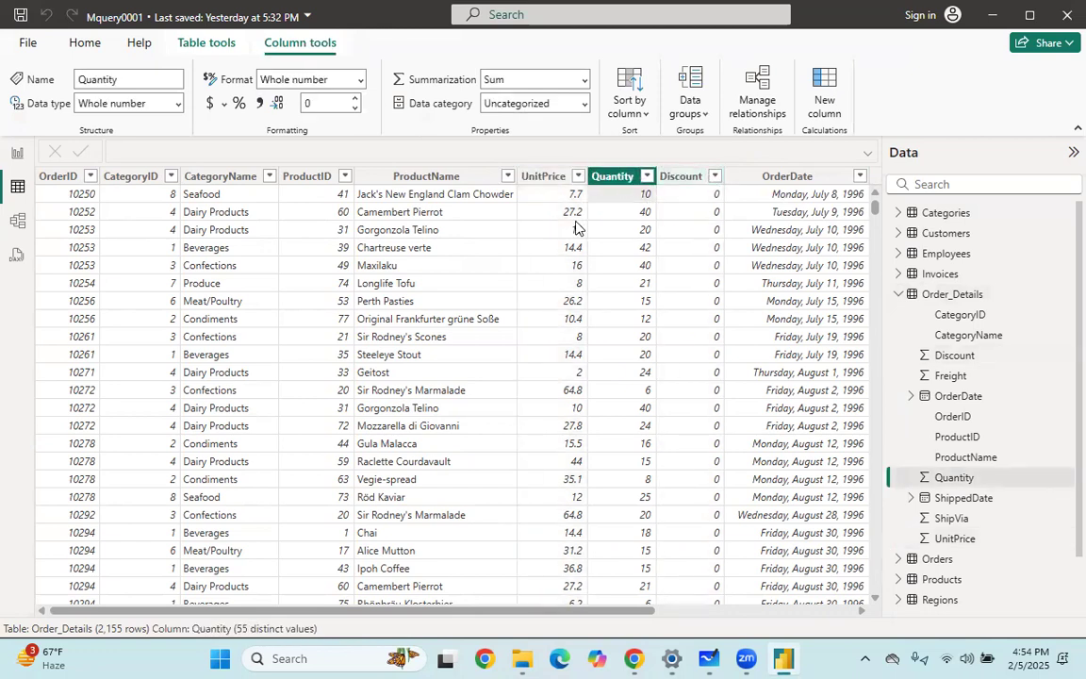
drag(466, 610, 305, 654)
click(902, 297)
click(902, 297)
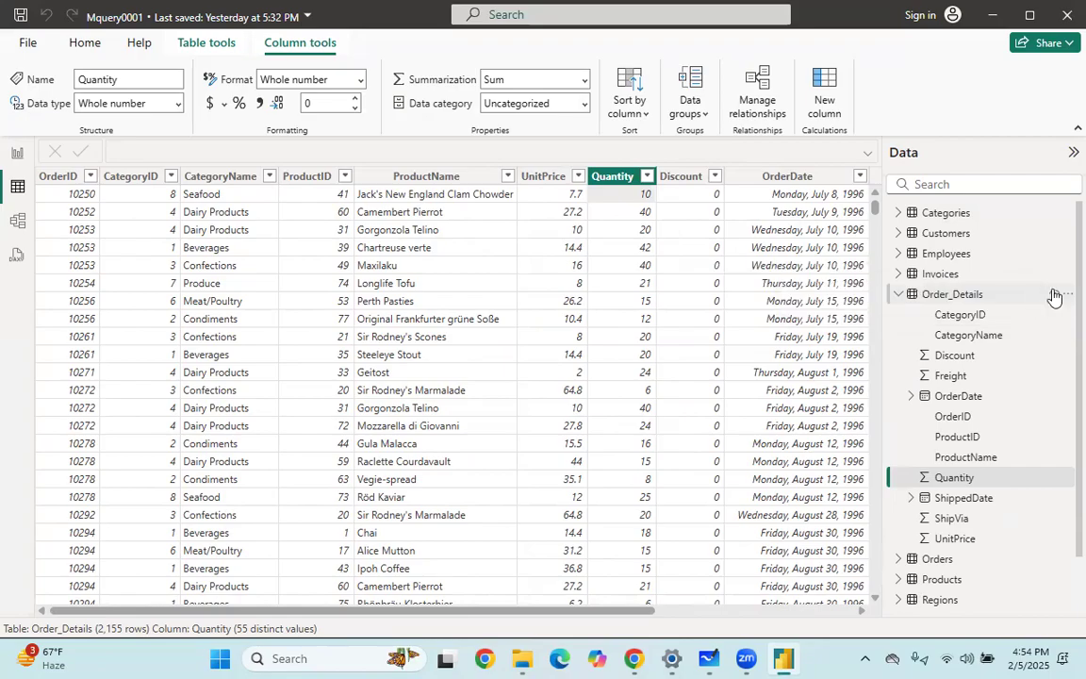
click(1065, 300)
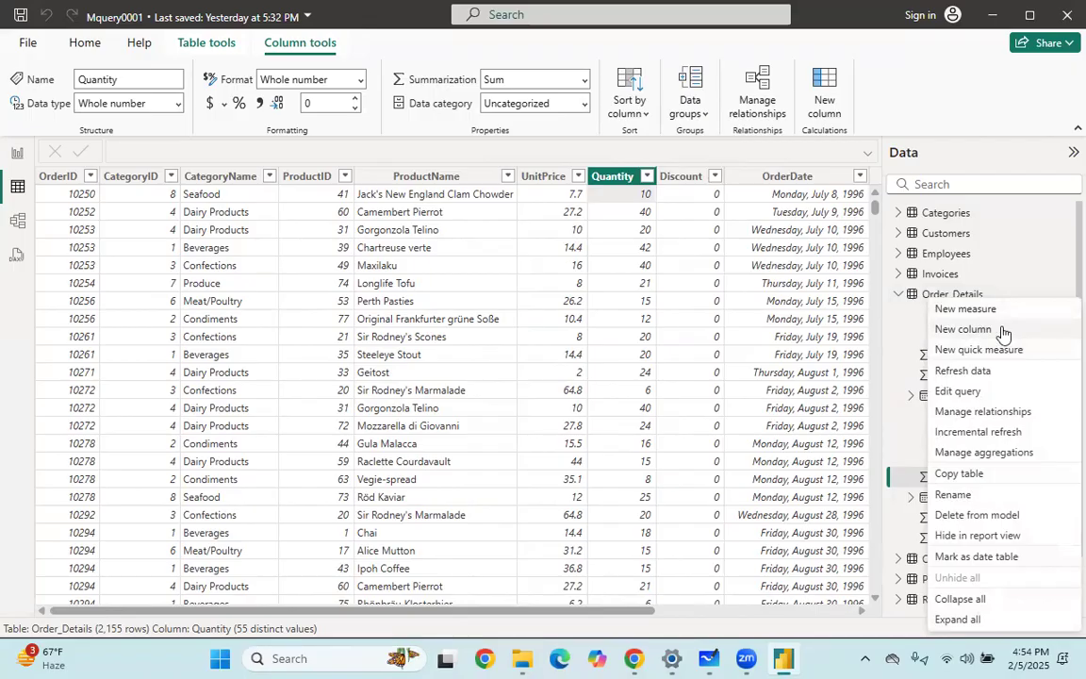
key(Escape)
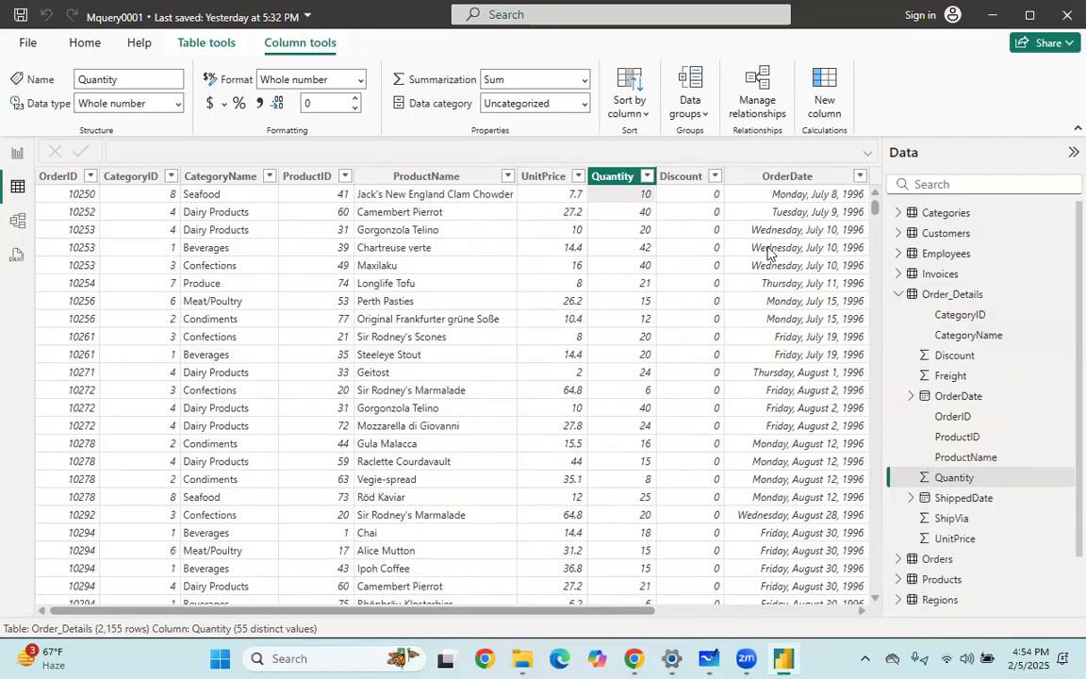
click(358, 151)
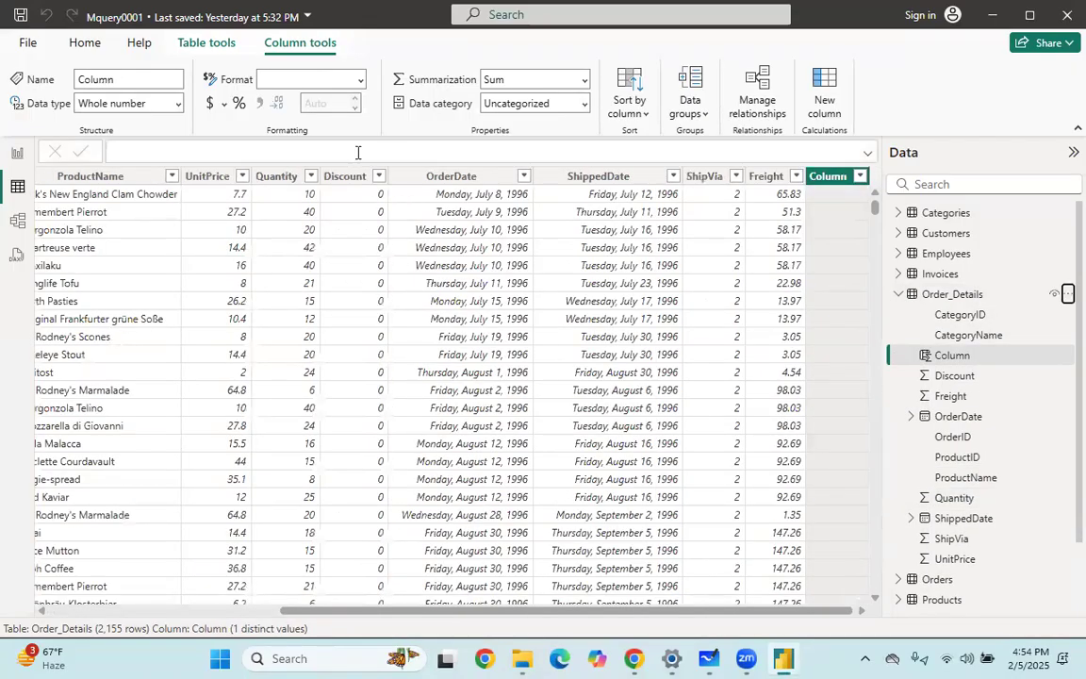
key(BackSpace)
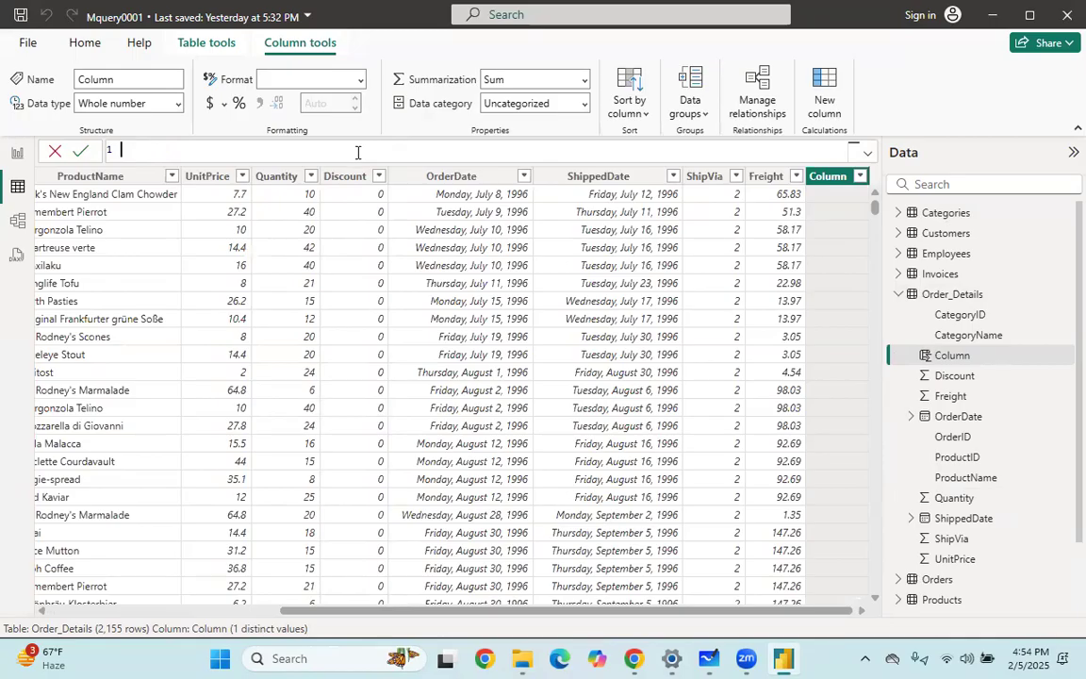
text(T)
click(901, 299)
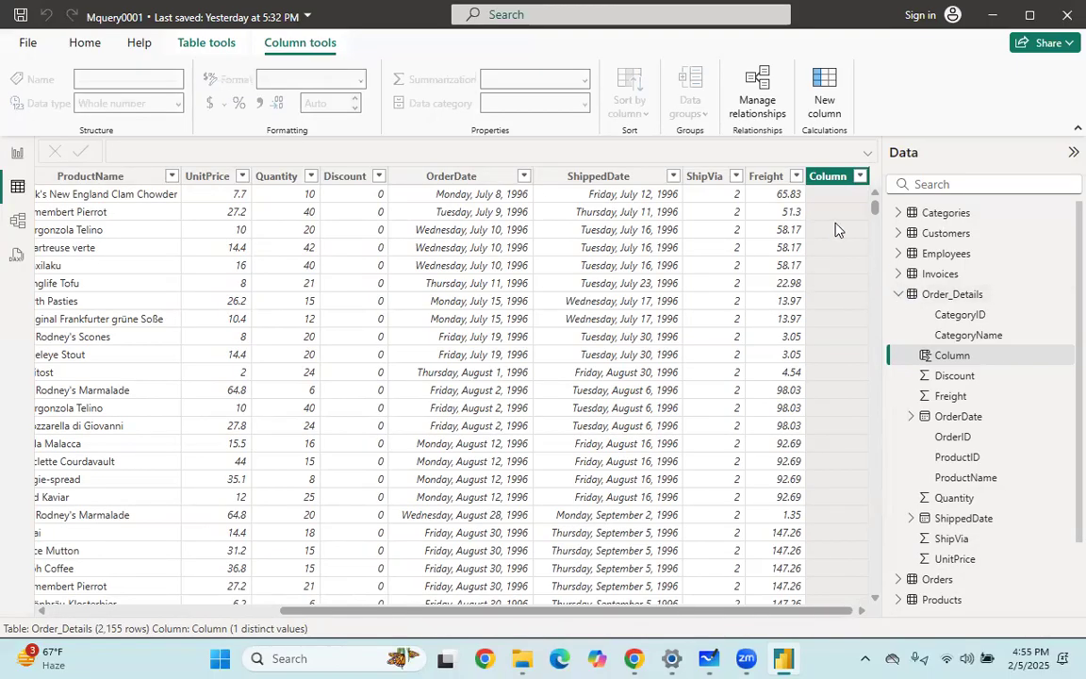
drag(584, 613, 784, 613)
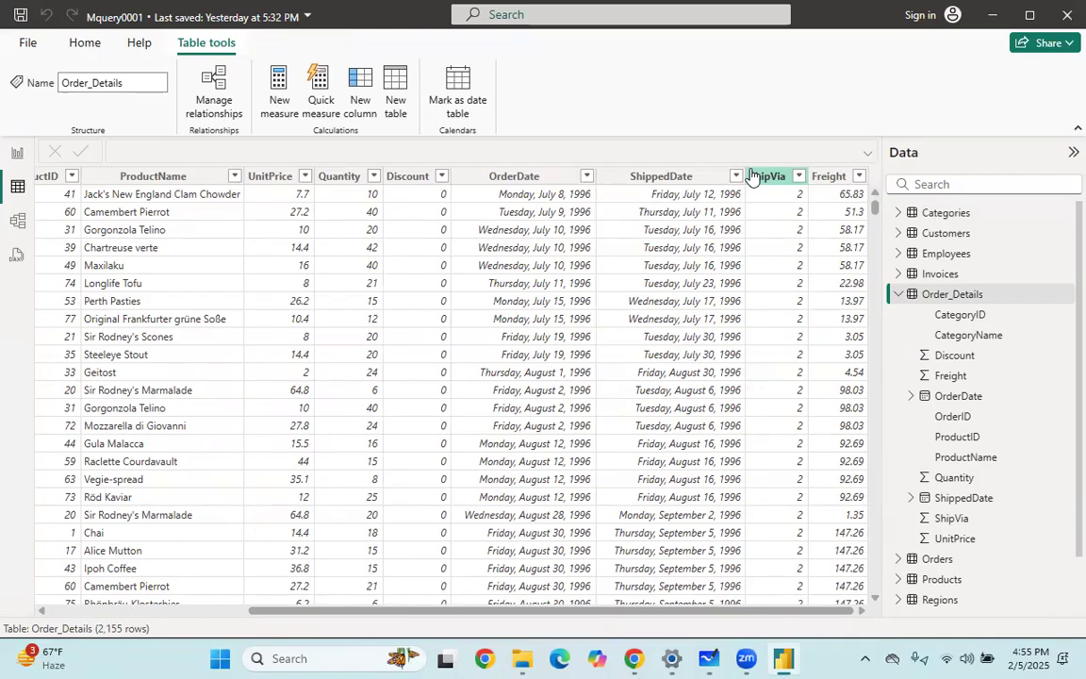
Add a new calculated column to the Order_Details table.
click(899, 294)
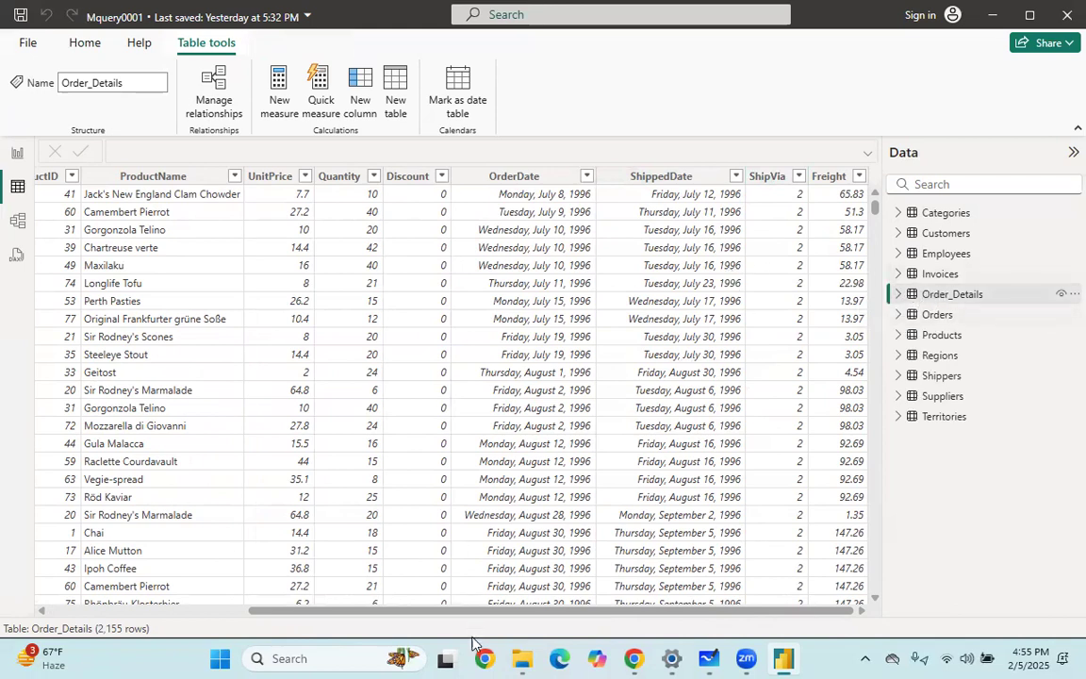
drag(479, 612, 303, 622)
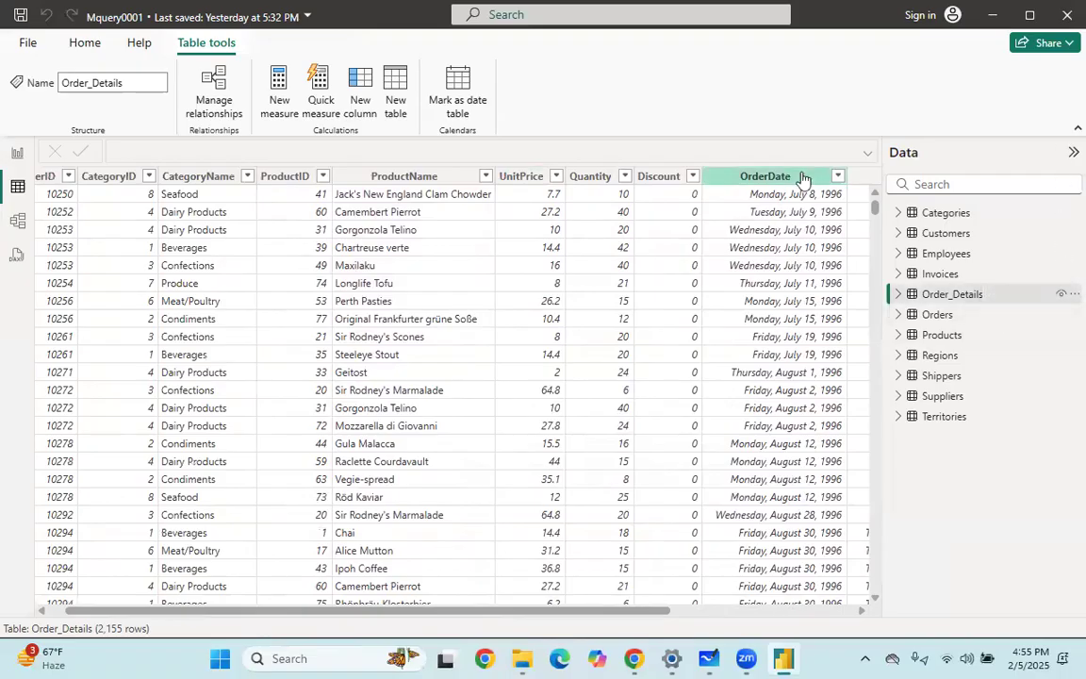
click(901, 295)
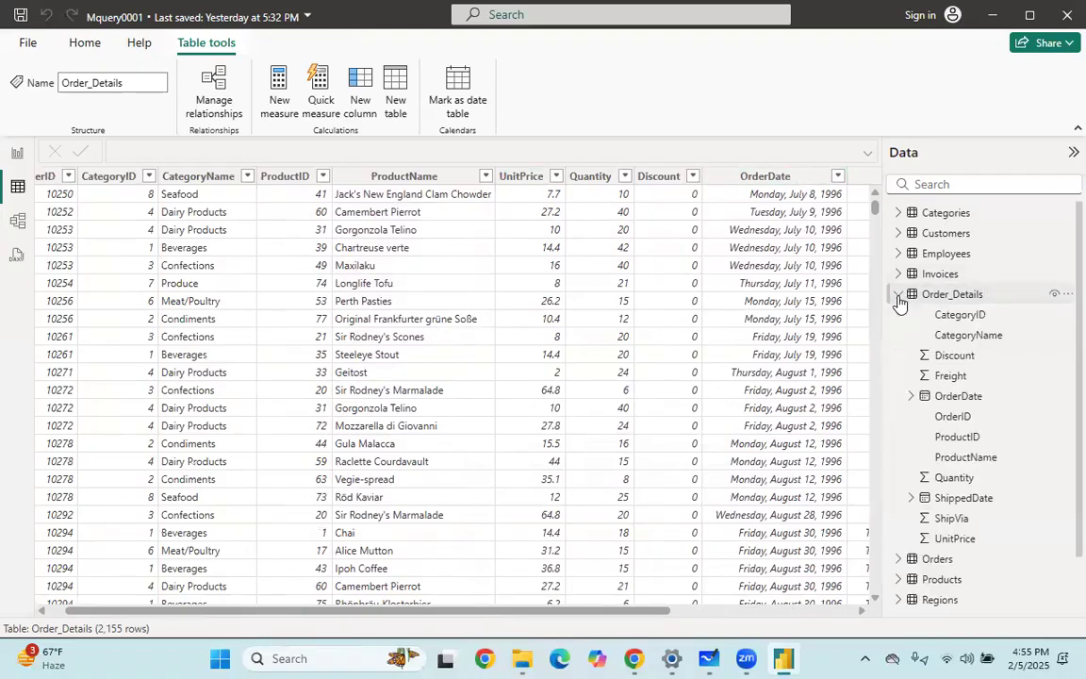
click(1066, 296)
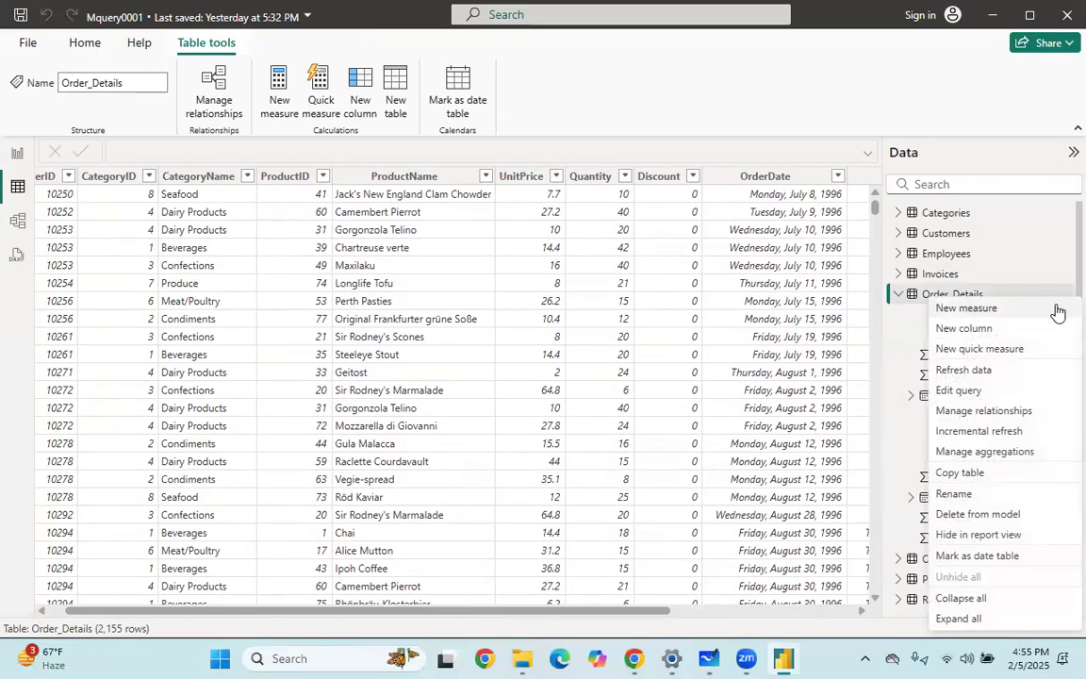
click(979, 334)
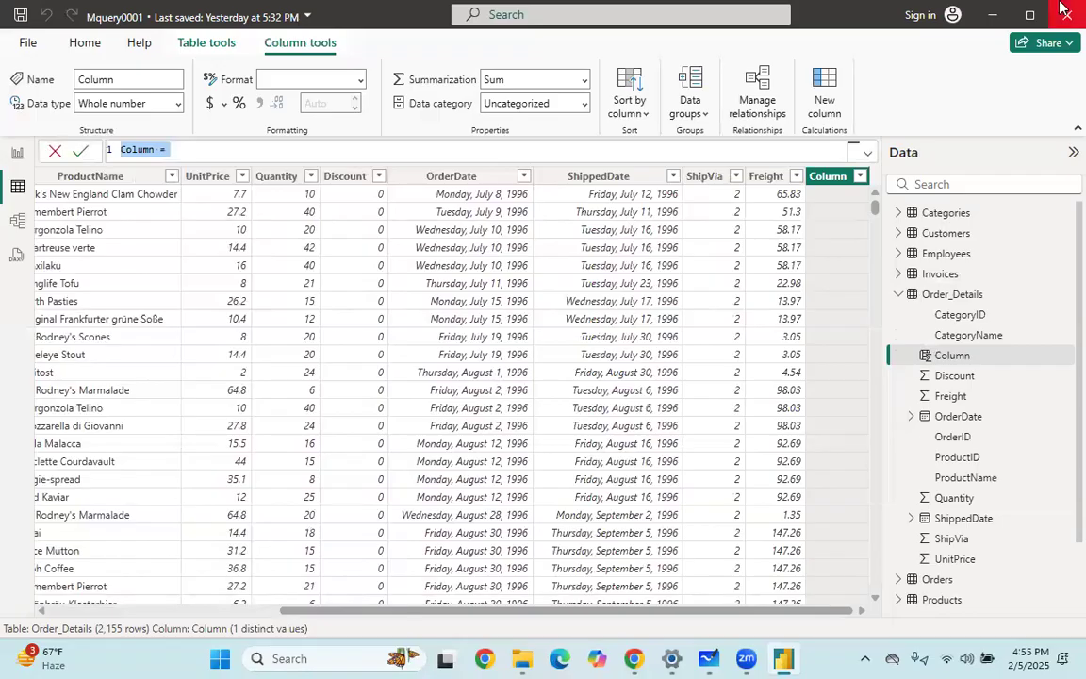
Name the new column Total Price and begin its formula with Order_Details[UnitPrice] * Order_Details[Quantity].
key(BackSpace)
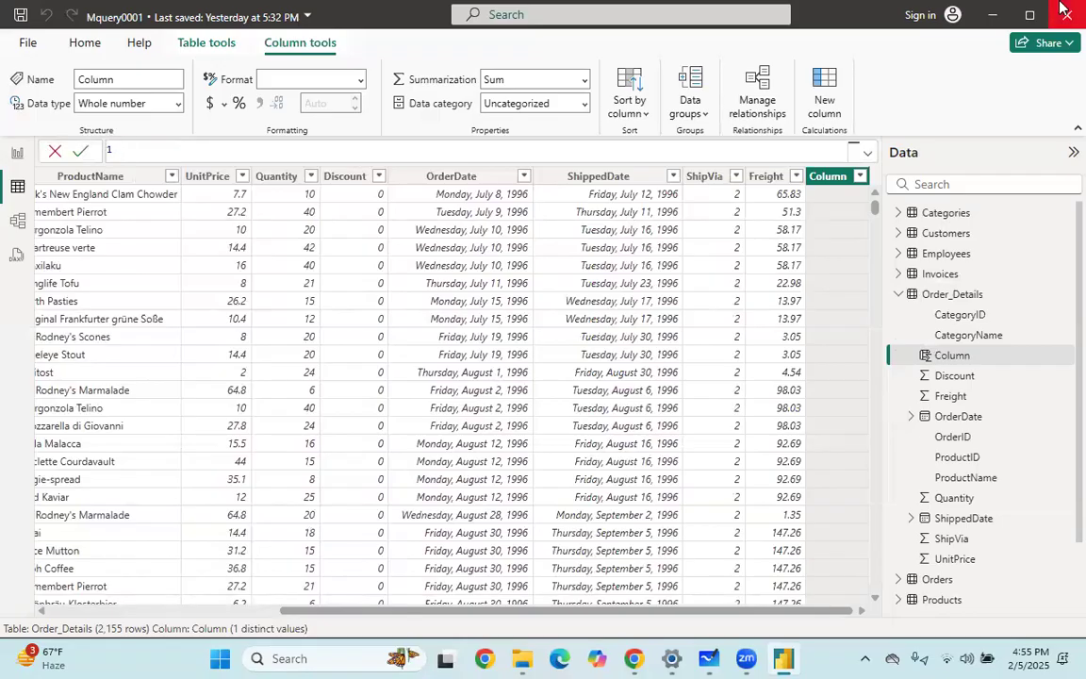
text(Total Price = uni)
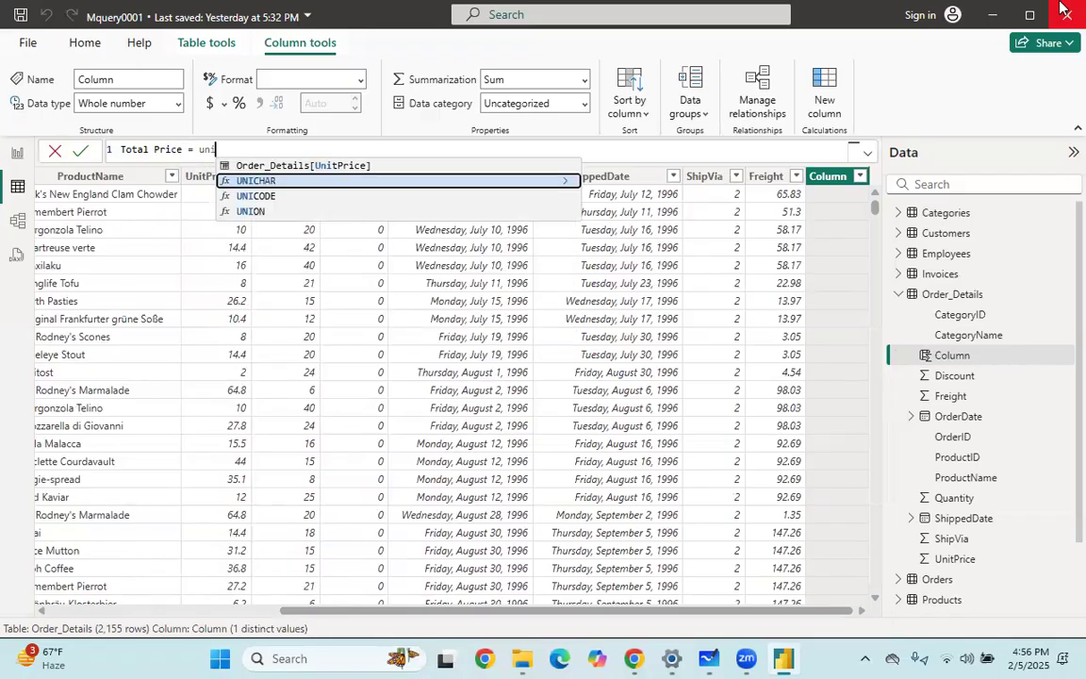
key(Up)
key(Tab)
text(* qu)
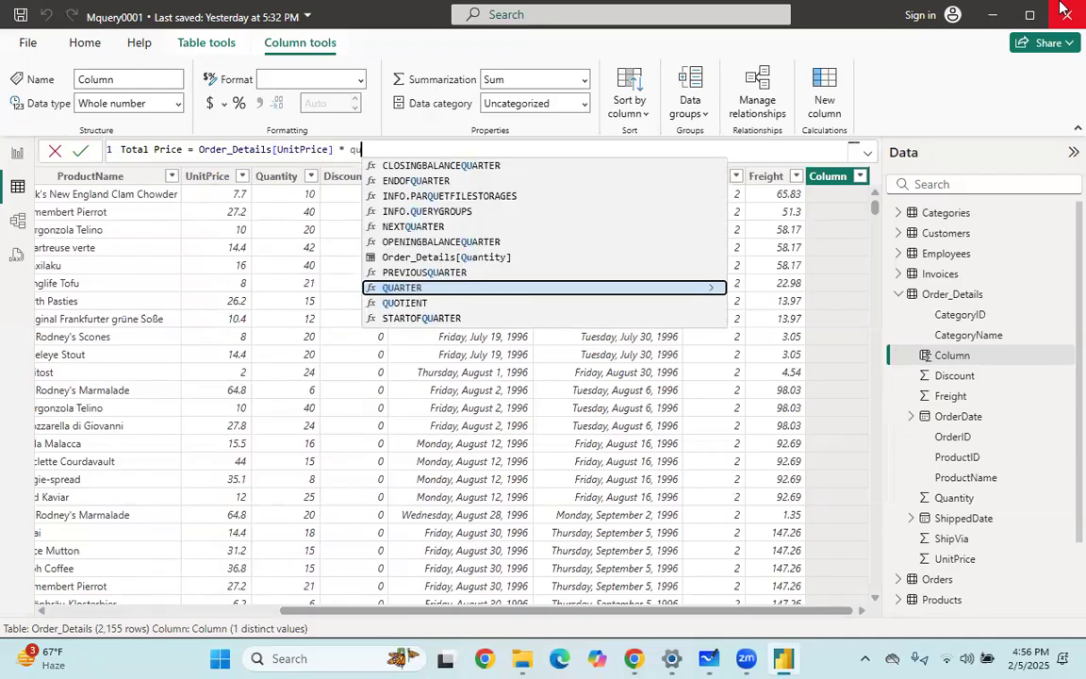
key(Up)
key(Up)
key(Tab)
Complete the Total Price formula by subtracting Order_Details[Discount] and commit it.
text(- di)
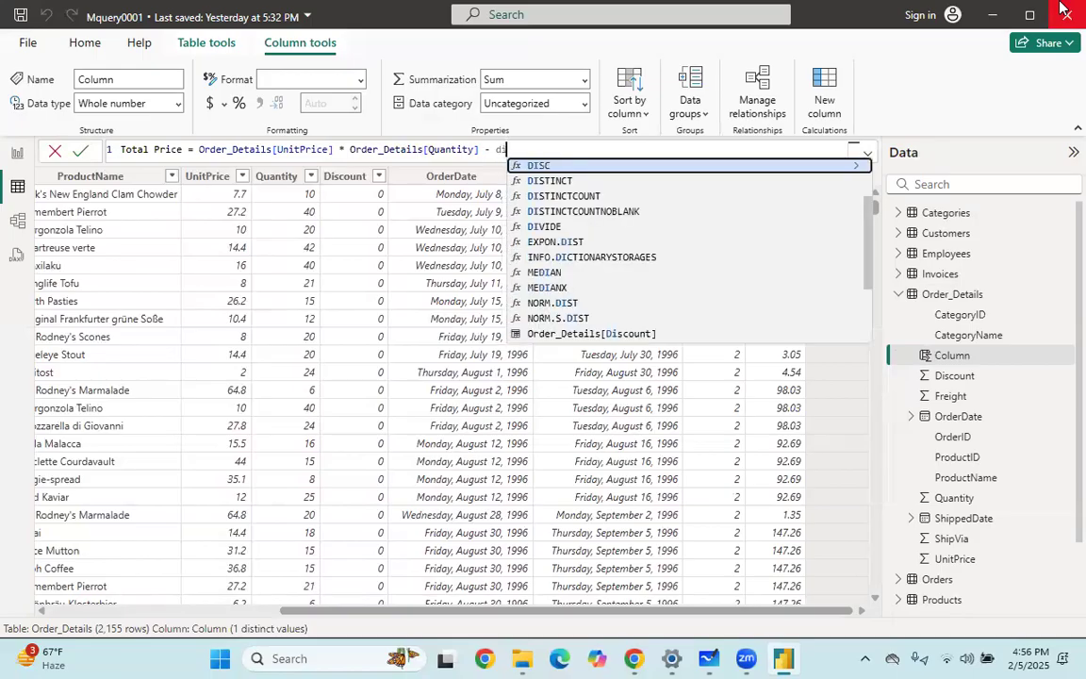
text(s)
key(Down)
key(Down)
key(Down)
key(Down)
key(Down)
key(Down)
key(Down)
key(Tab)
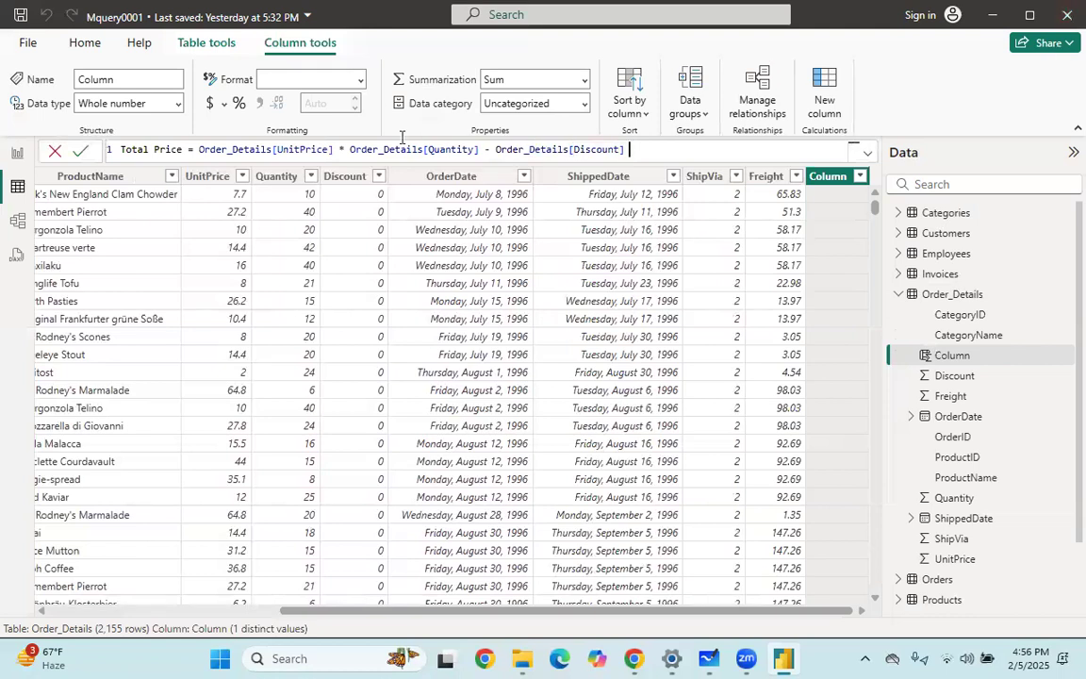
key(ctrl+a)
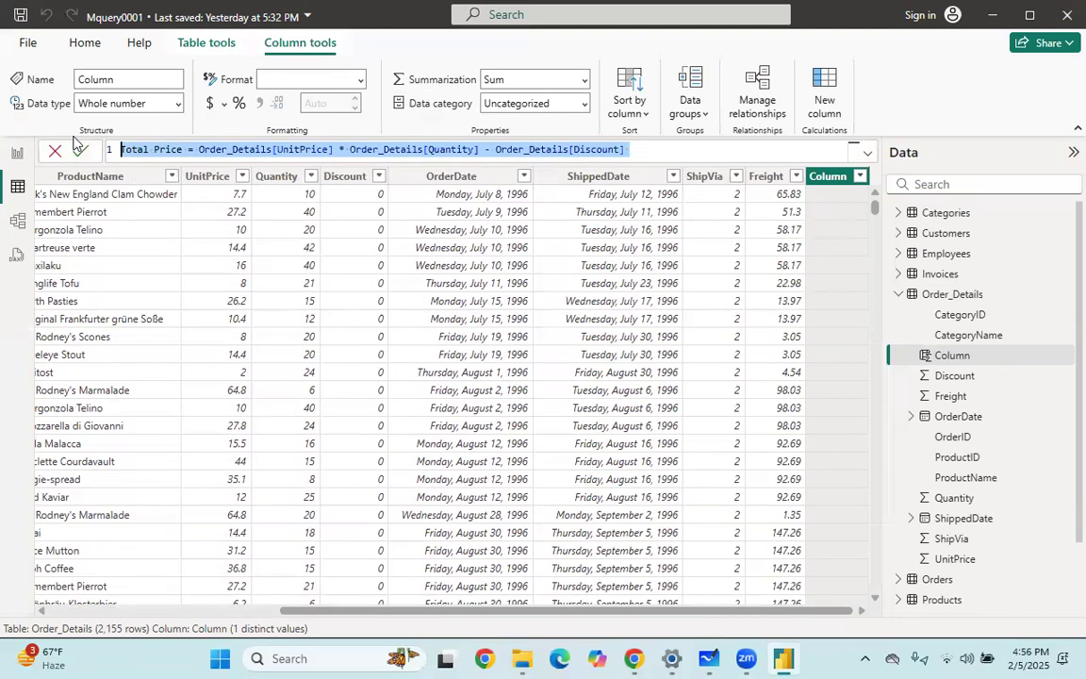
click(673, 148)
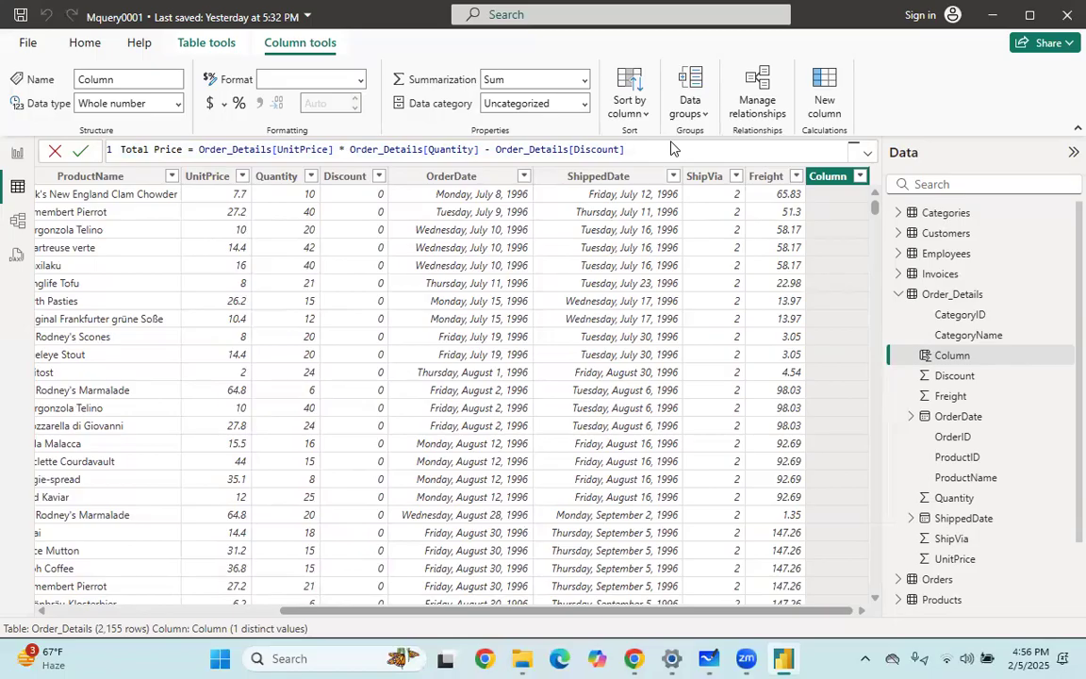
key(Return)
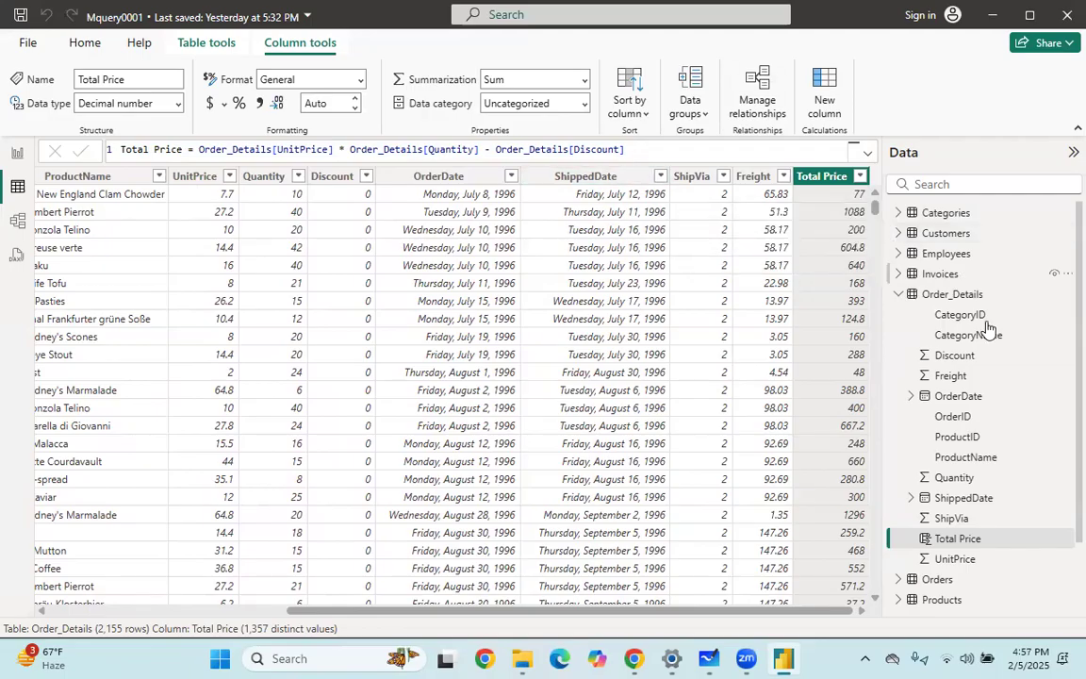
Add another calculated column to the Order_Details table and name it Incremented price.
click(1067, 295)
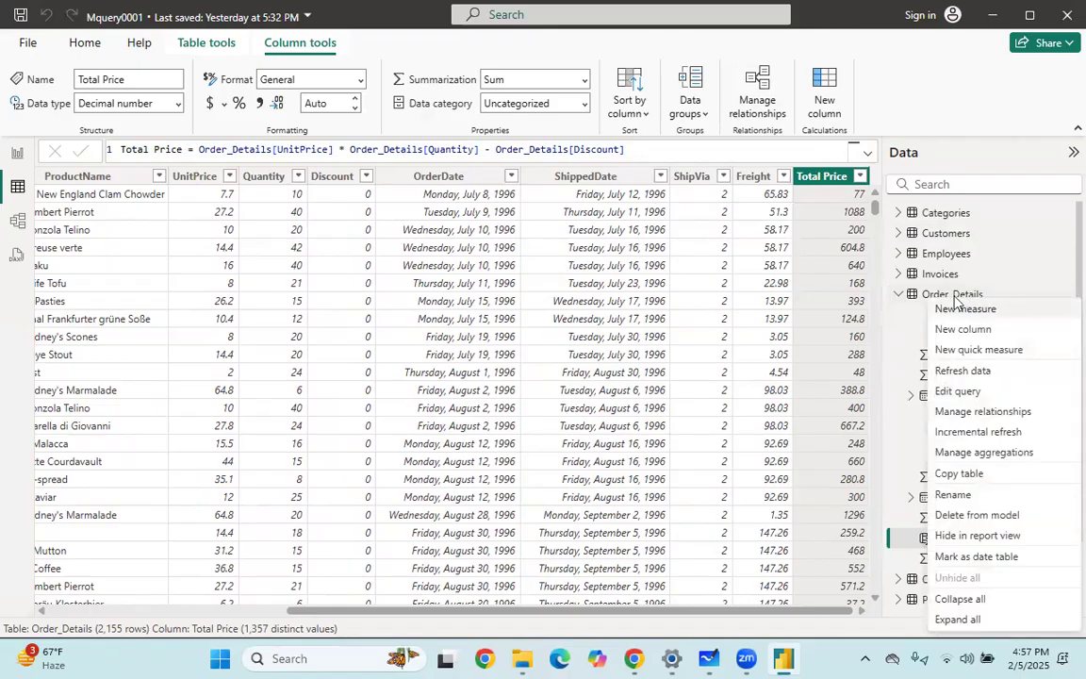
click(665, 158)
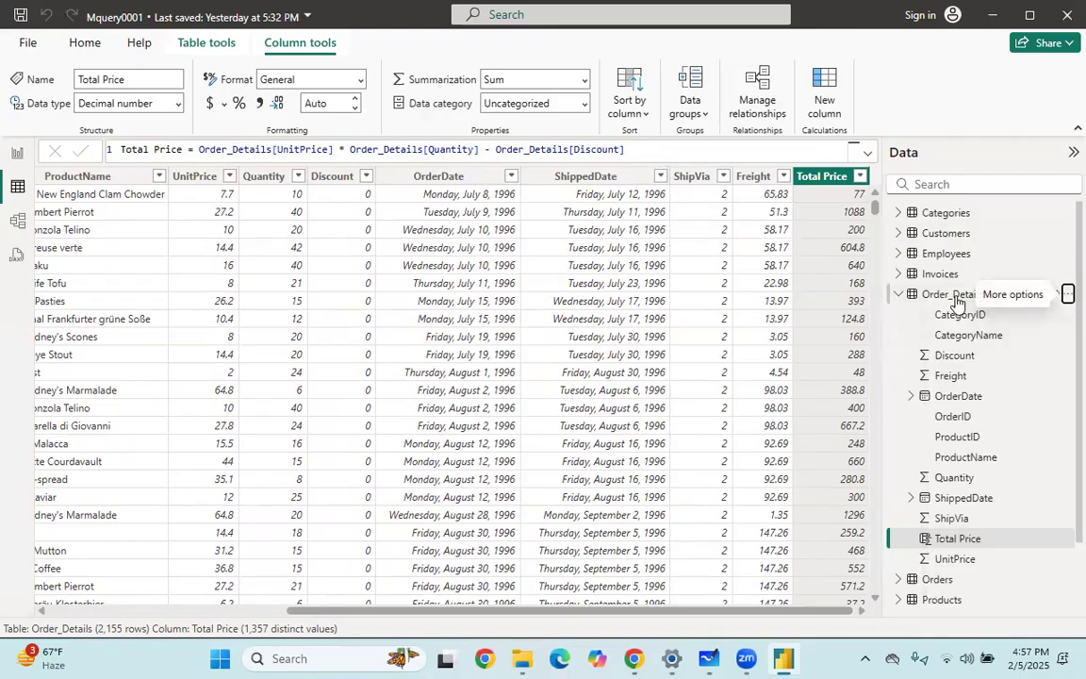
click(1067, 295)
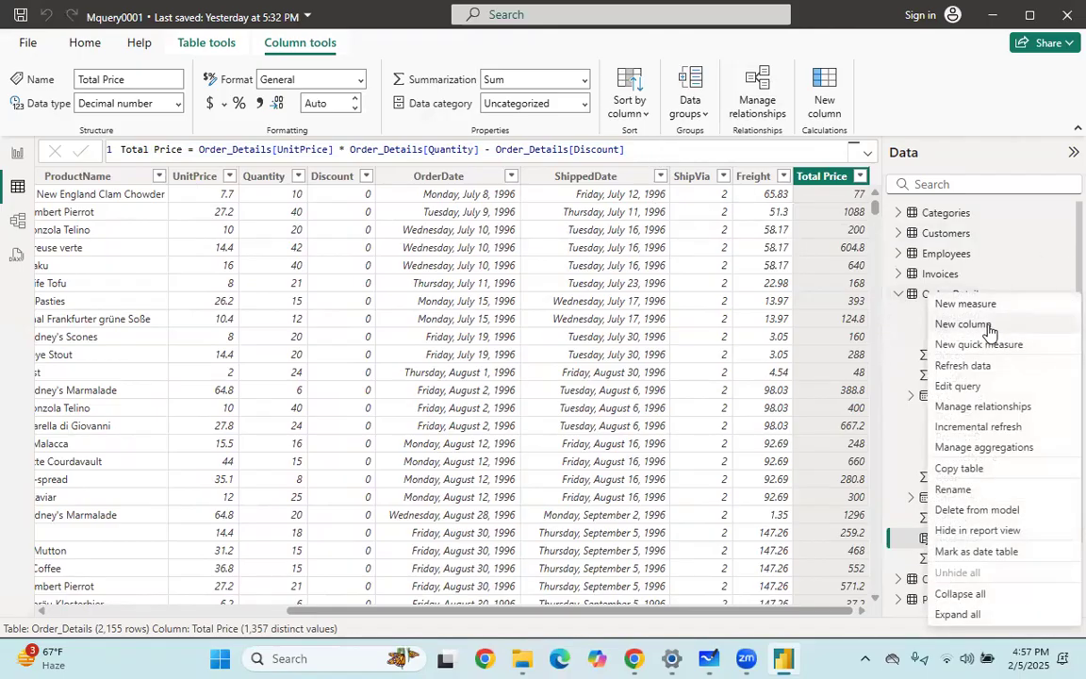
click(800, 300)
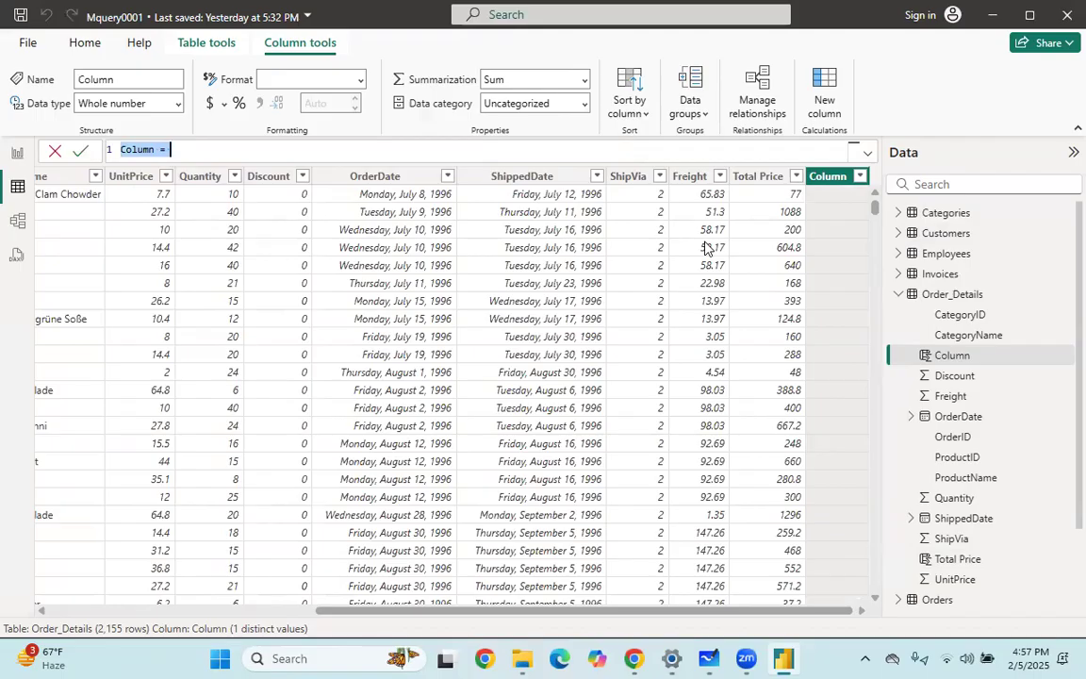
key(BackSpace)
text(Ir)
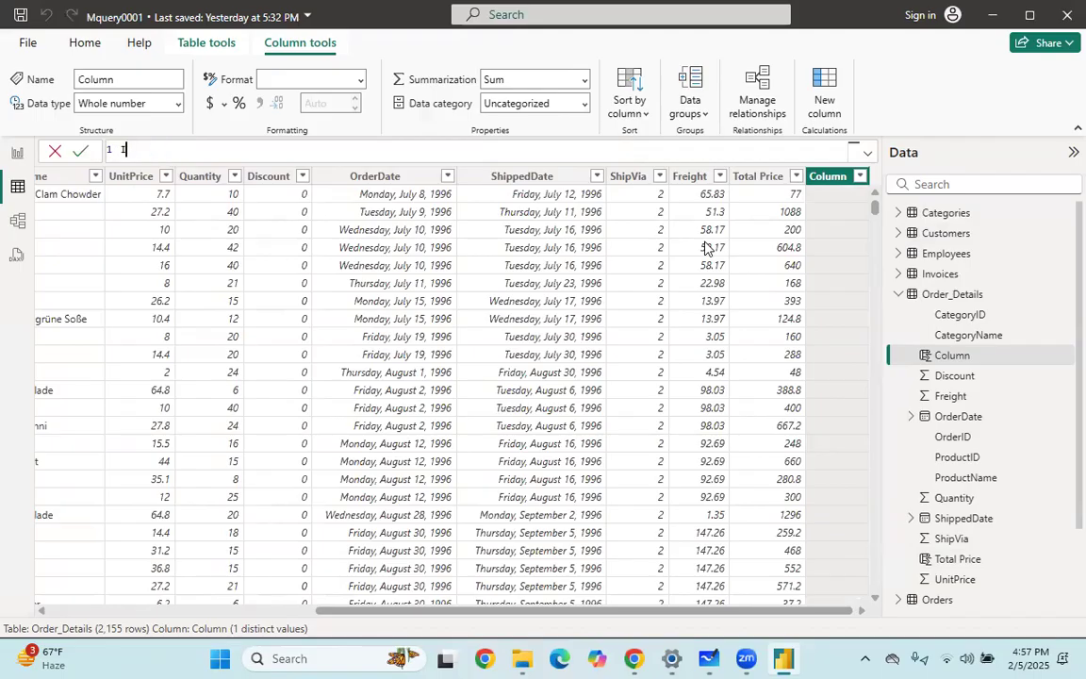
text(cremented price =)
Begin the Incremented price formula with (Order_Details[UnitPrice] + Order_Details[UnitPrice] * 0.1).
text(un)
key(Up)
key(Up)
key(Up)
key(Tab)
text(+ uni)
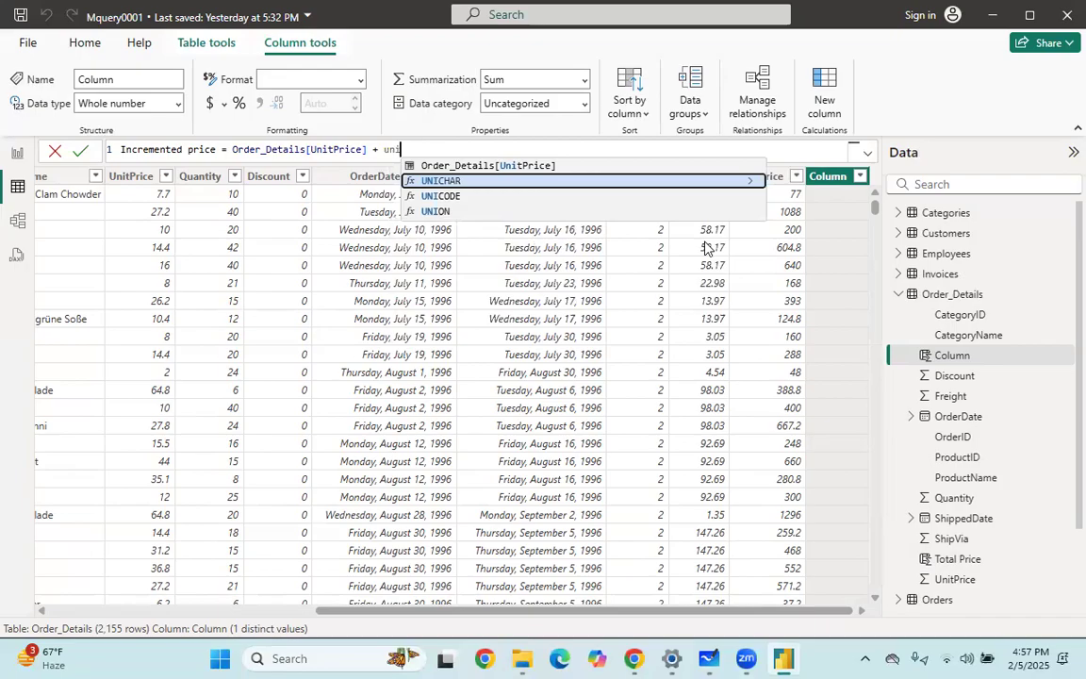
key(Up)
key(Tab)
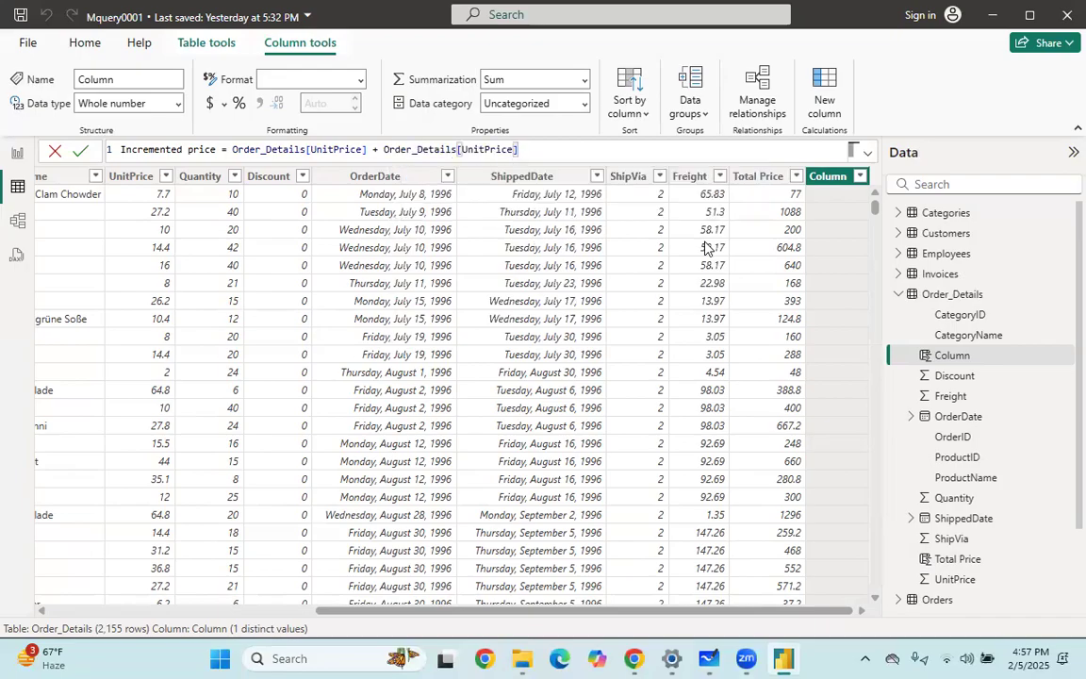
text(* 0.1))
key(Left)
key(Left)
key(Left)
key(Left)
key(Left)
key(Left)
key(Left)
key(Left)
key(Left)
key(Left)
key(Left)
key(Left)
key(Left)
key(Left)
key(Left)
key(Left)
key(Left)
key(Left)
key(Left)
key(Left)
key(Left)
key(Left)
key(Left)
key(Left)
key(Left)
key(Left)
key(Left)
key(Left)
key(Left)
key(Left)
key(Left)
key(Left)
key(Left)
key(Left)
key(Left)
key(Left)
key(Left)
key(Left)
key(Left)
key(Left)
text(()
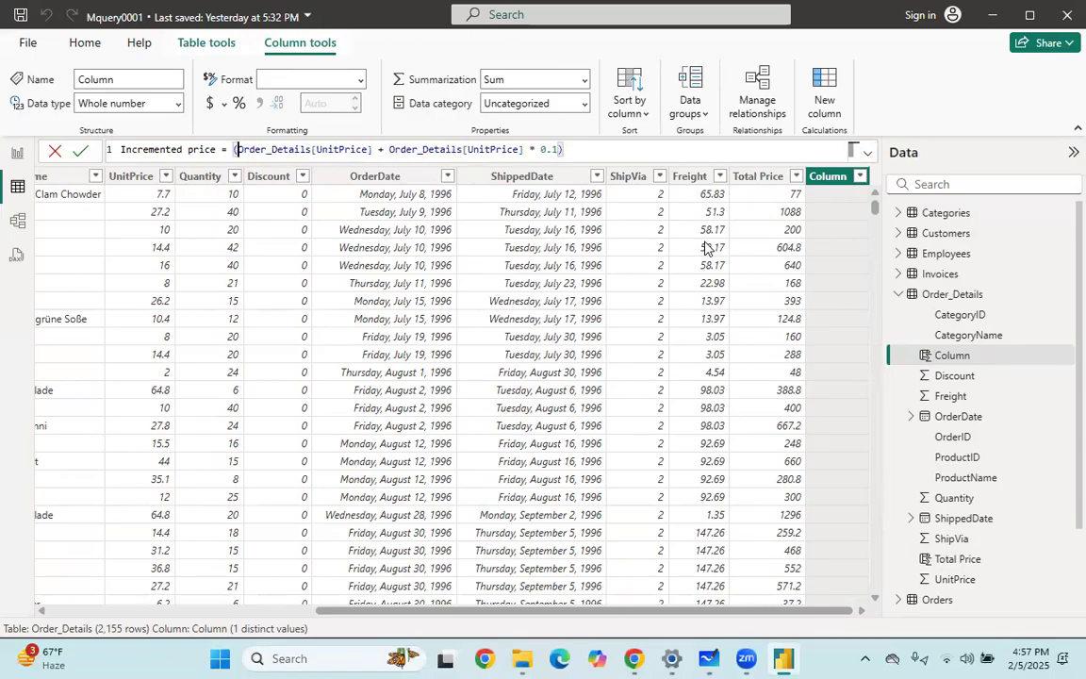
Multiply the bracketed price by Order_Details[Quantity], subtract Order_Details[Discount], and commit the Incremented price formula.
click(599, 149)
text() * qu)
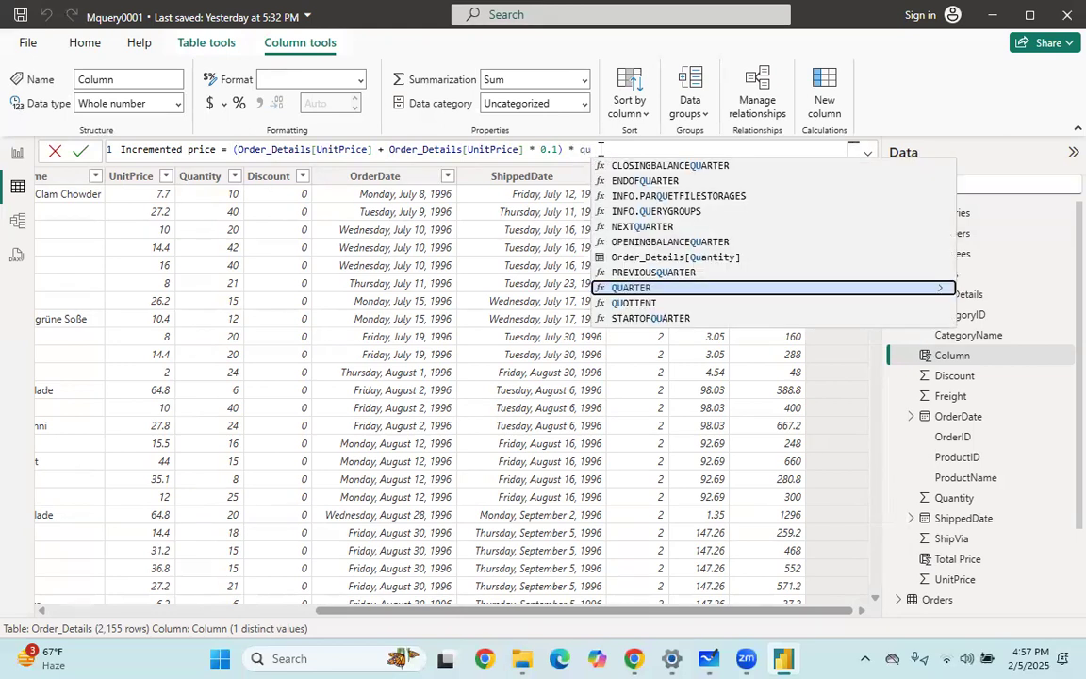
key(Up)
key(Up)
key(Tab)
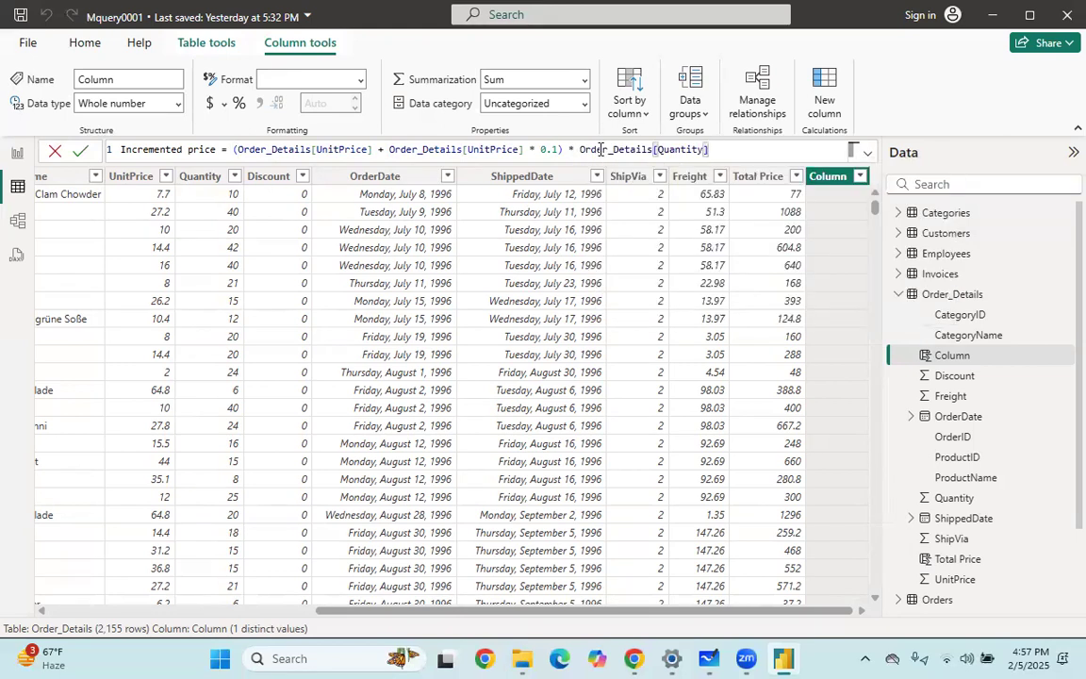
text(- di)
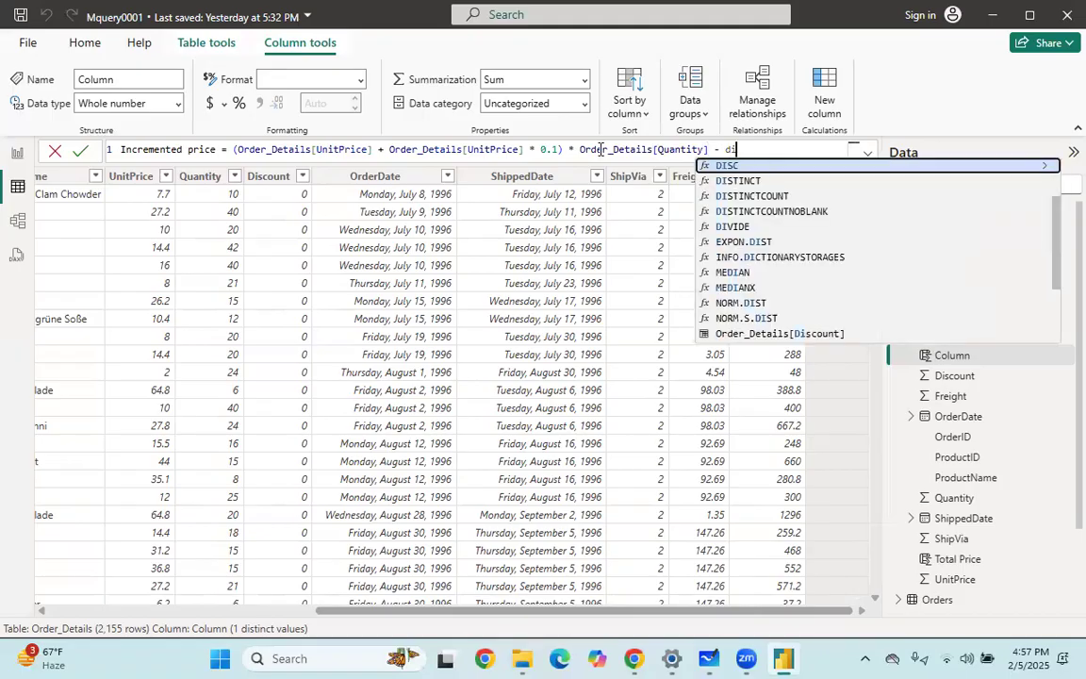
text(c)
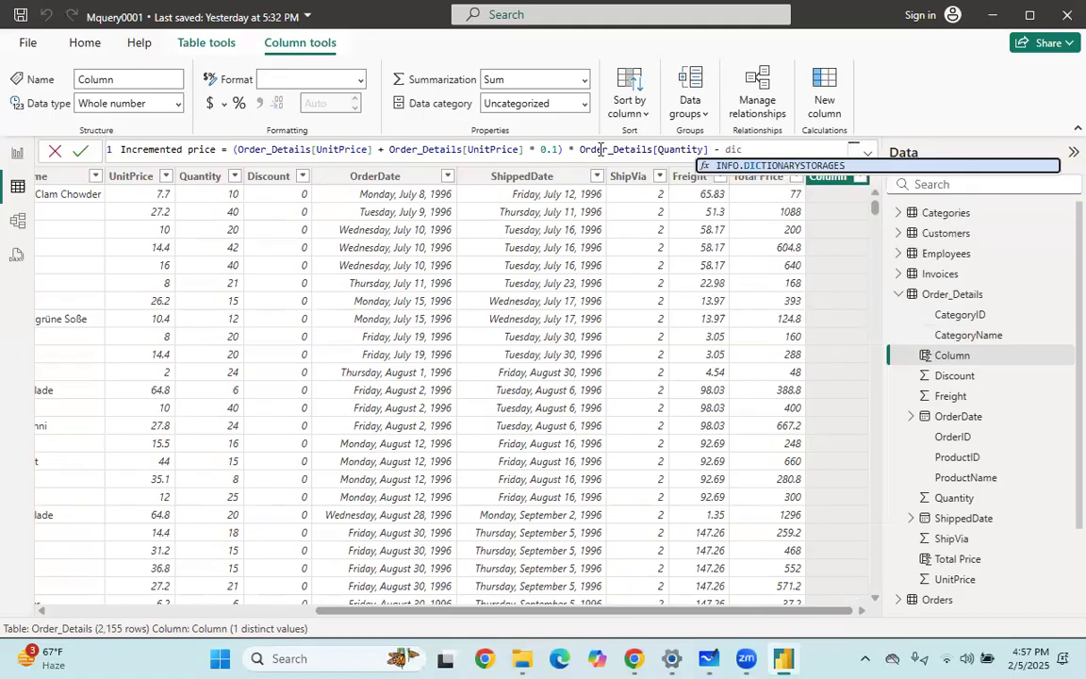
key(BackSpace)
text(s)
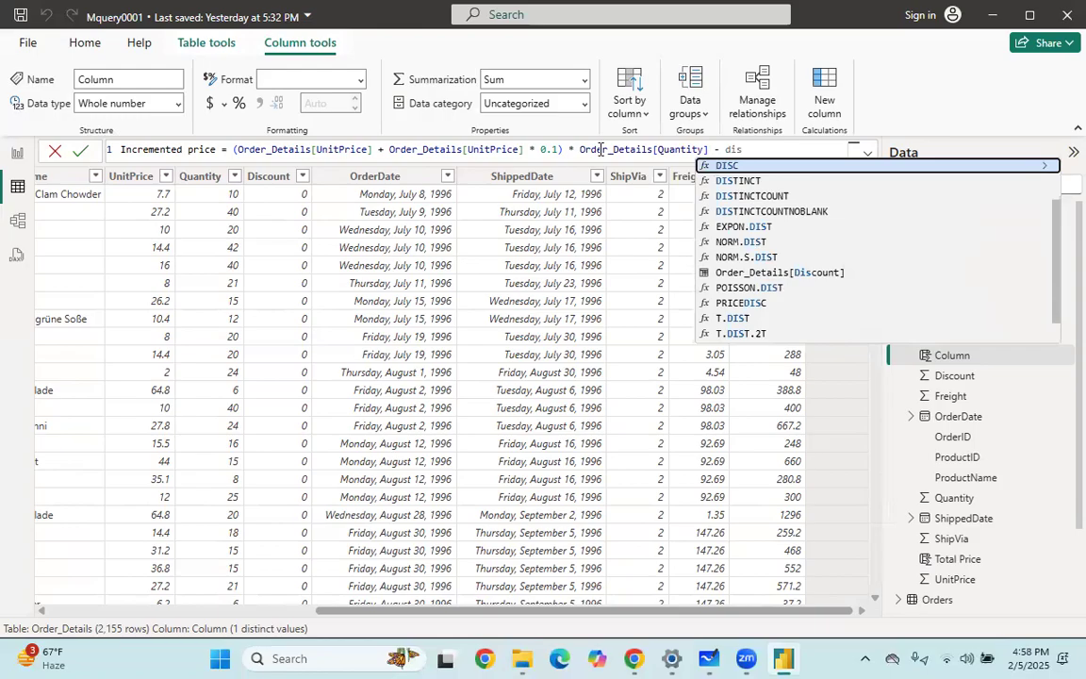
key(Down)
key(Down)
key(Down)
key(Down)
key(Down)
key(Down)
key(Down)
key(Tab)
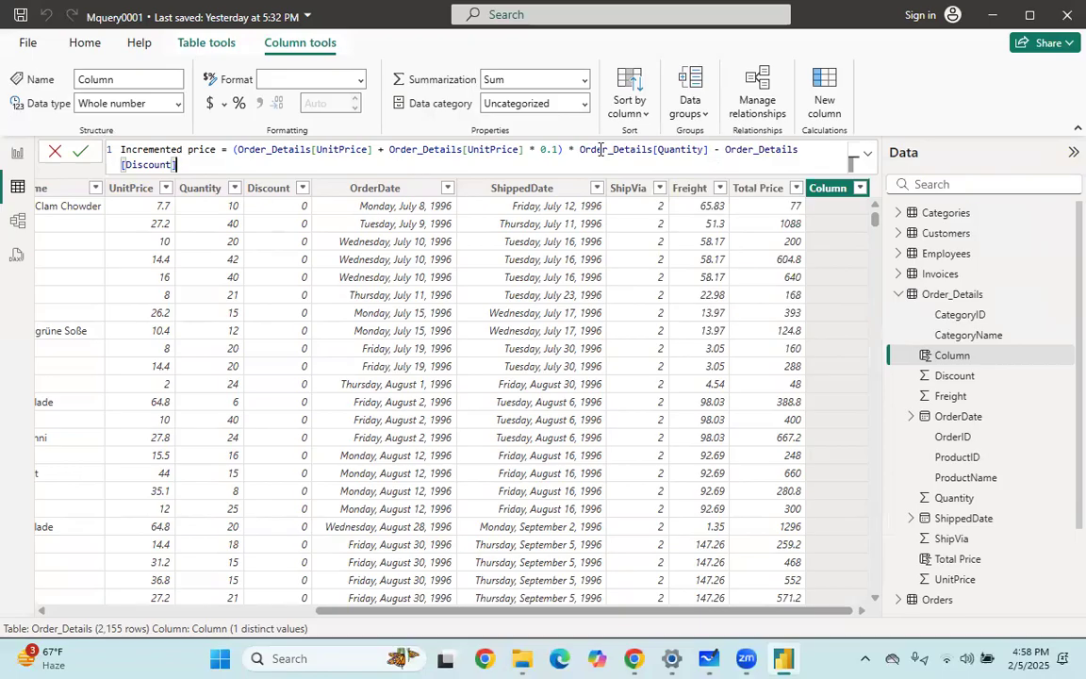
key(Return)
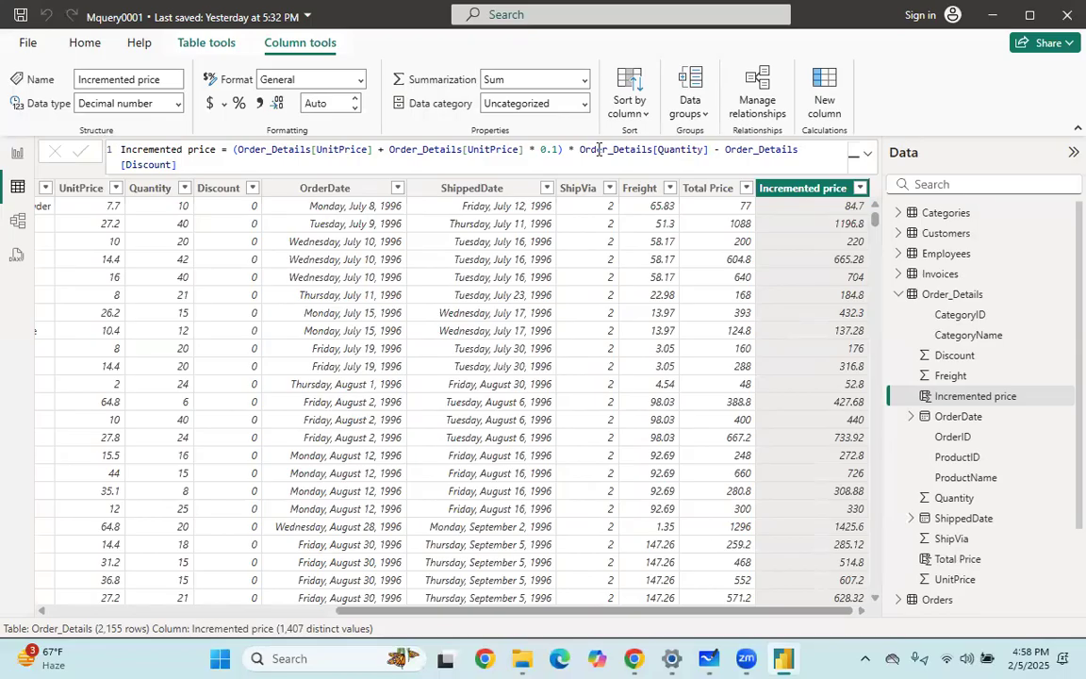
Wrap the Incremented price formula in ROUND with 2 decimal digits, and change the digit count to 1.
click(233, 150)
key(Left)
text(round()
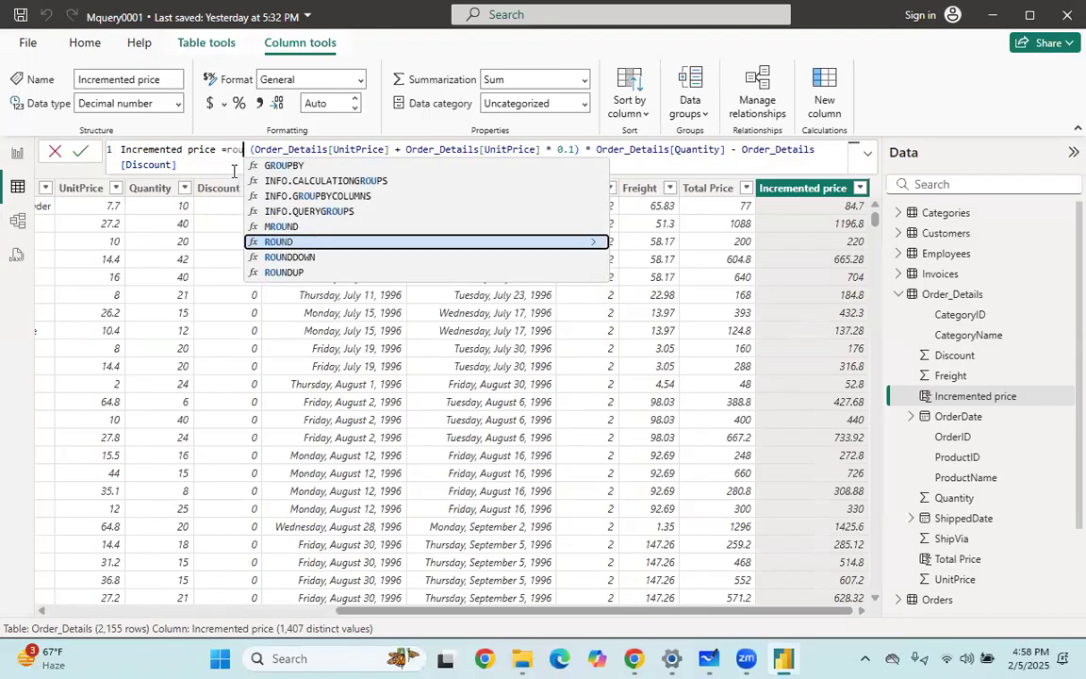
key(Right)
key(BackSpace)
key(Right)
key(Right)
key(Right)
key(Right)
key(Right)
key(Right)
key(Right)
key(Right)
key(Right)
key(Right)
key(Right)
key(Right)
key(Right)
key(Right)
key(Right)
key(Right)
key(Right)
key(Right)
key(Right)
key(Right)
key(Right)
key(Right)
key(Right)
key(Right)
key(Right)
key(Right)
key(Right)
key(Down)
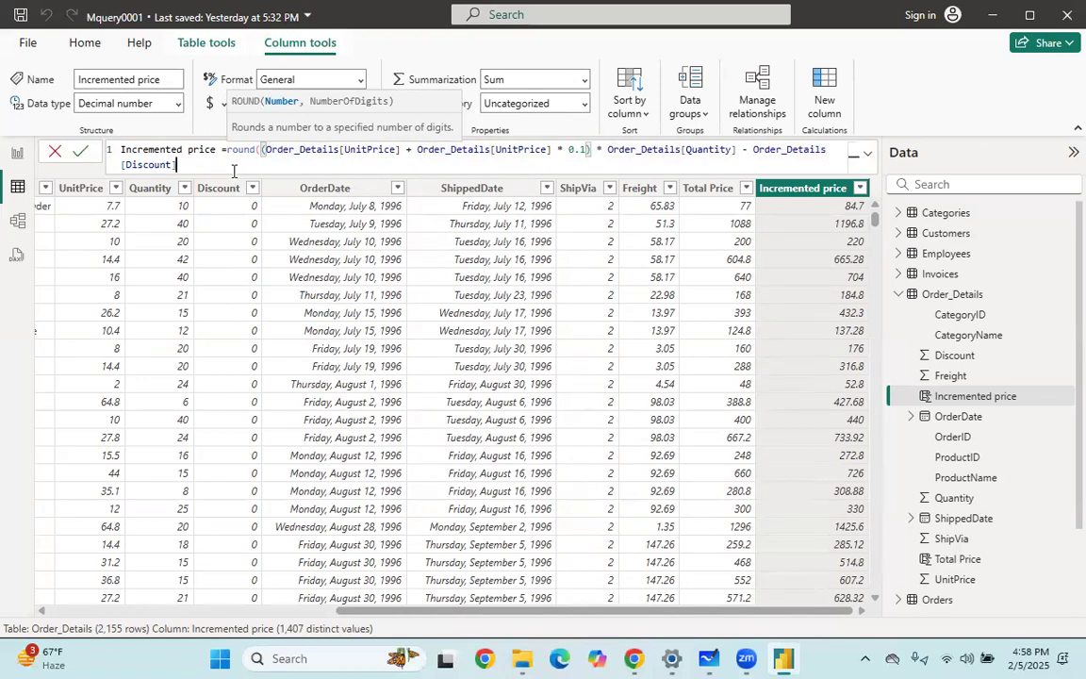
text(,2)
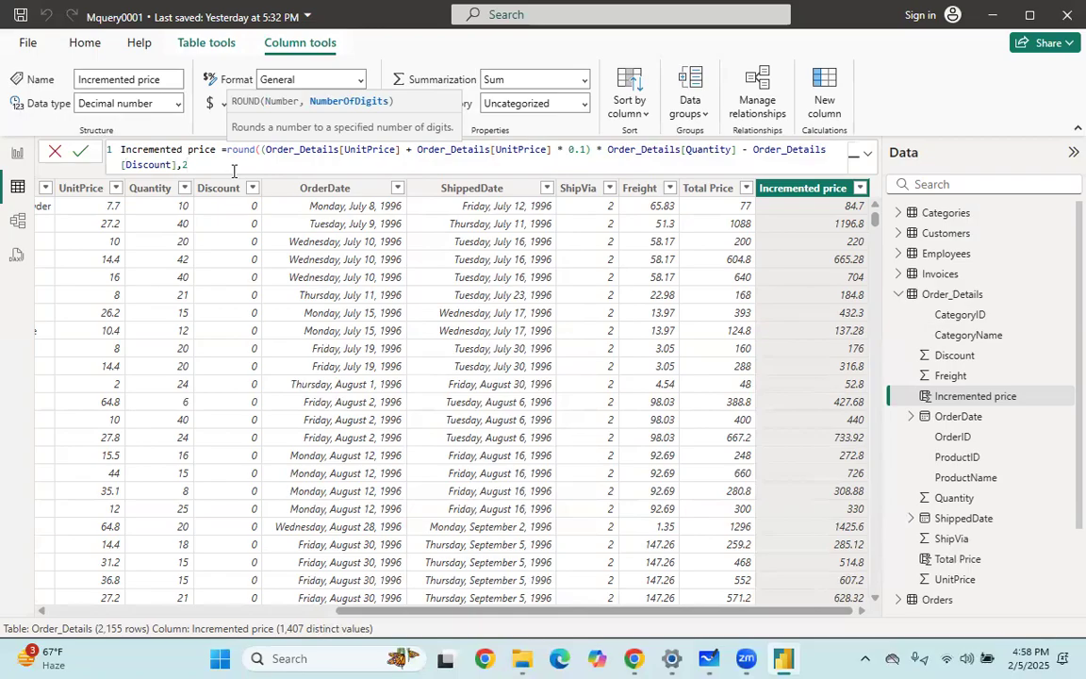
text())
key(Return)
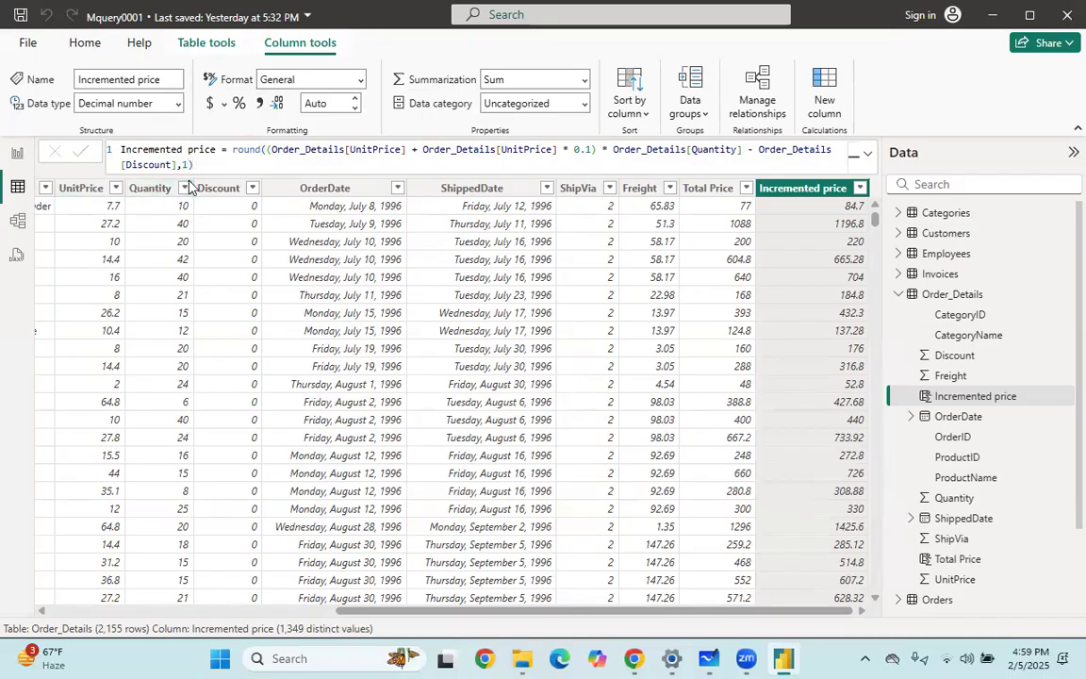
key(Return)
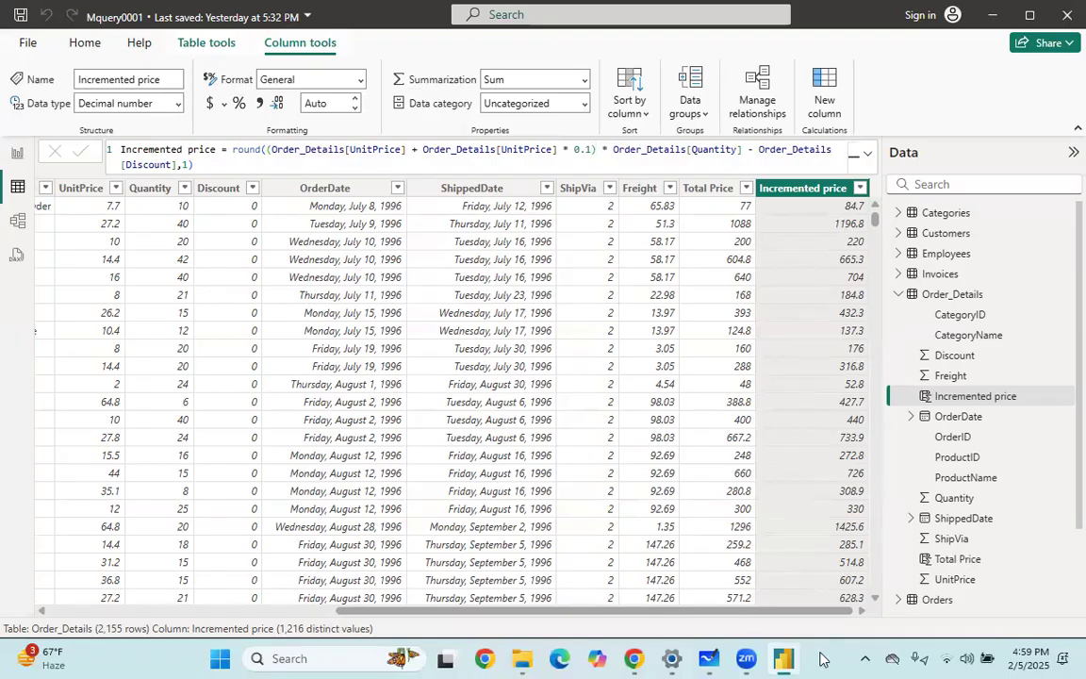
Replace the ROUND digit count with 0 in the Incremented price formula, and try committing it without the digits argument.
click(190, 164)
key(BackSpace)
text(0)
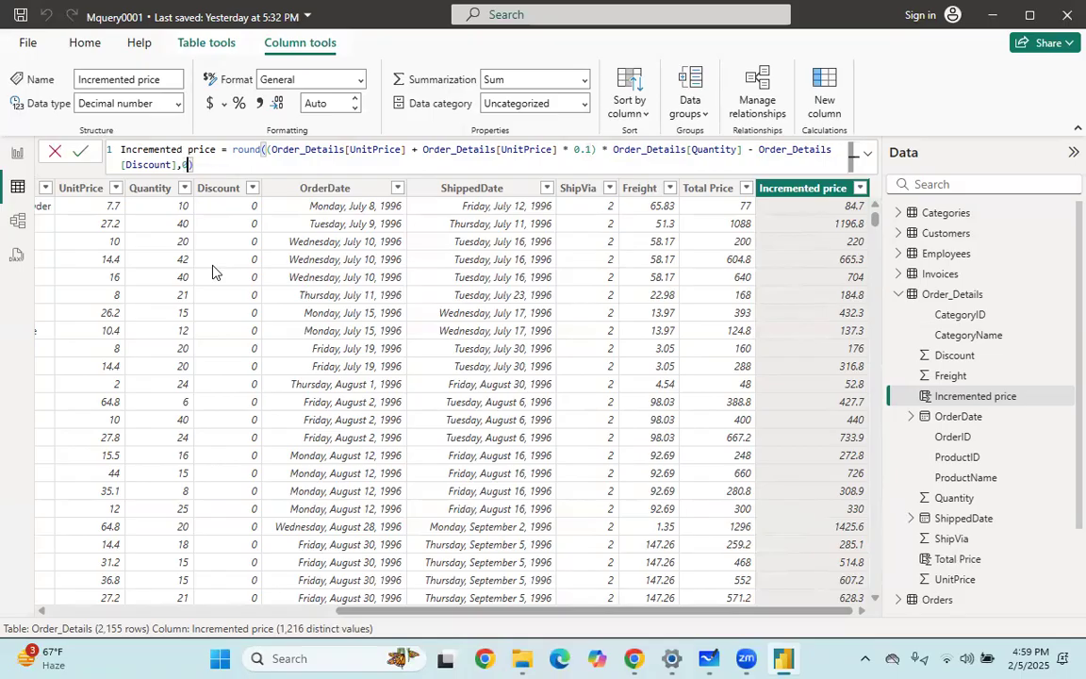
key(BackSpace)
key(BackSpace)
key(Return)
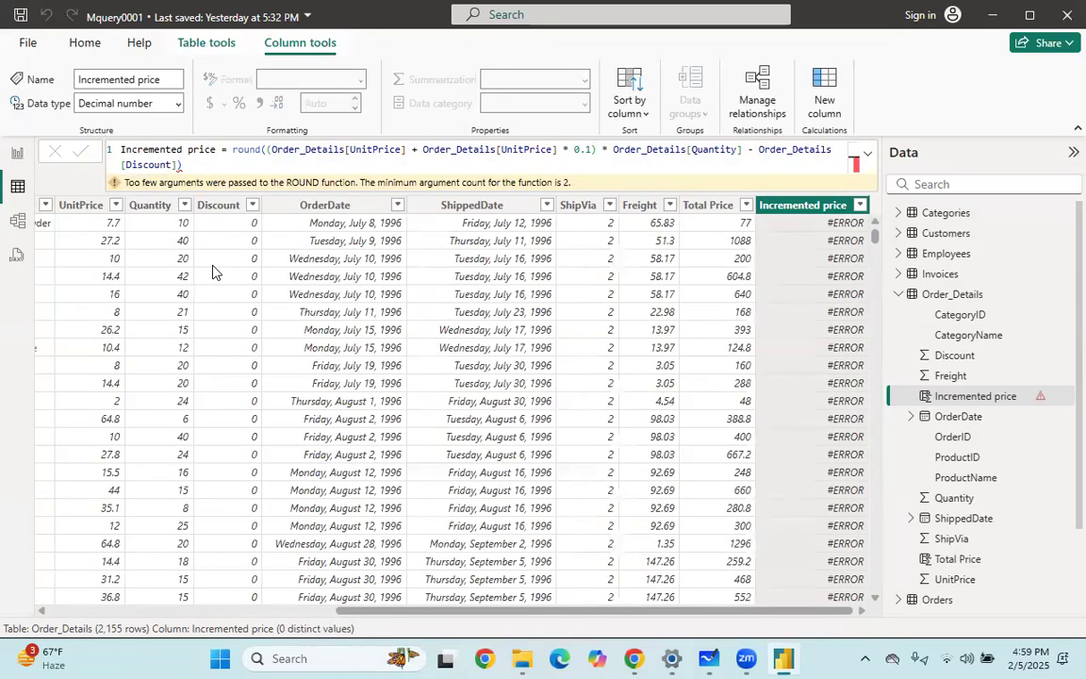
Add 0 as the ROUND digits argument in the Incremented price formula and commit it.
click(177, 164)
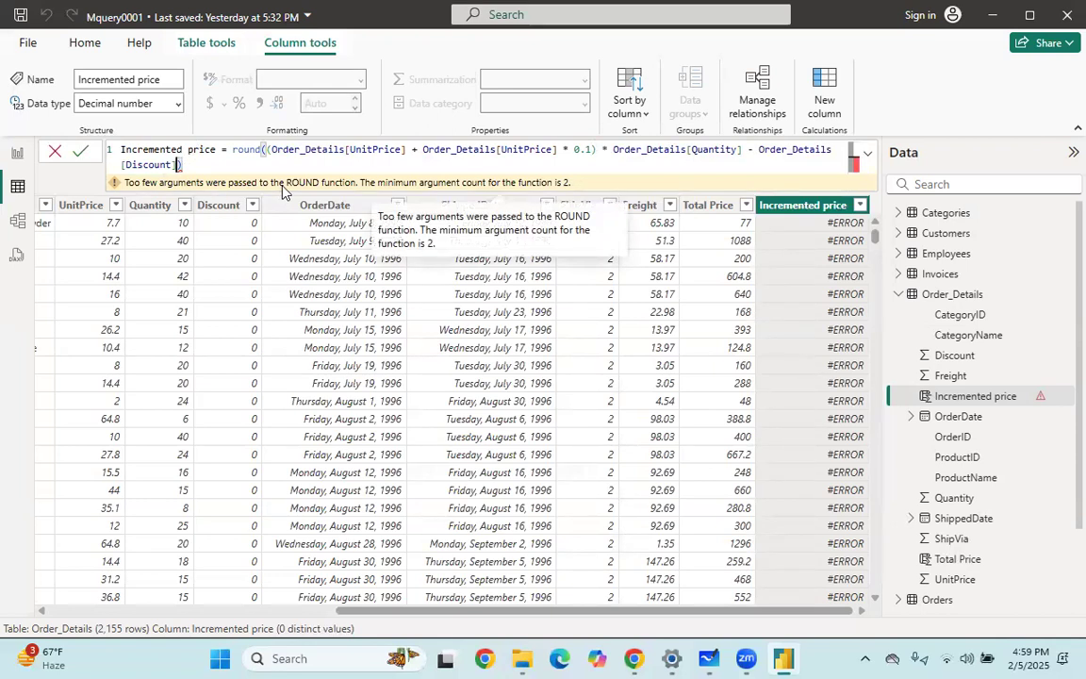
text(,0)
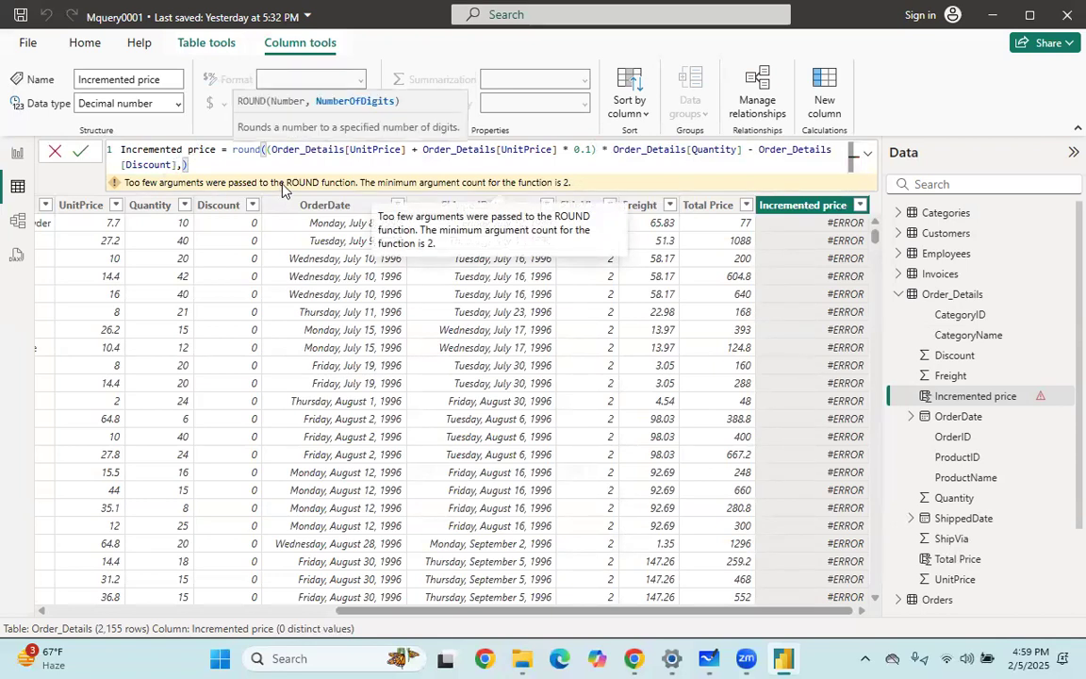
key(Return)
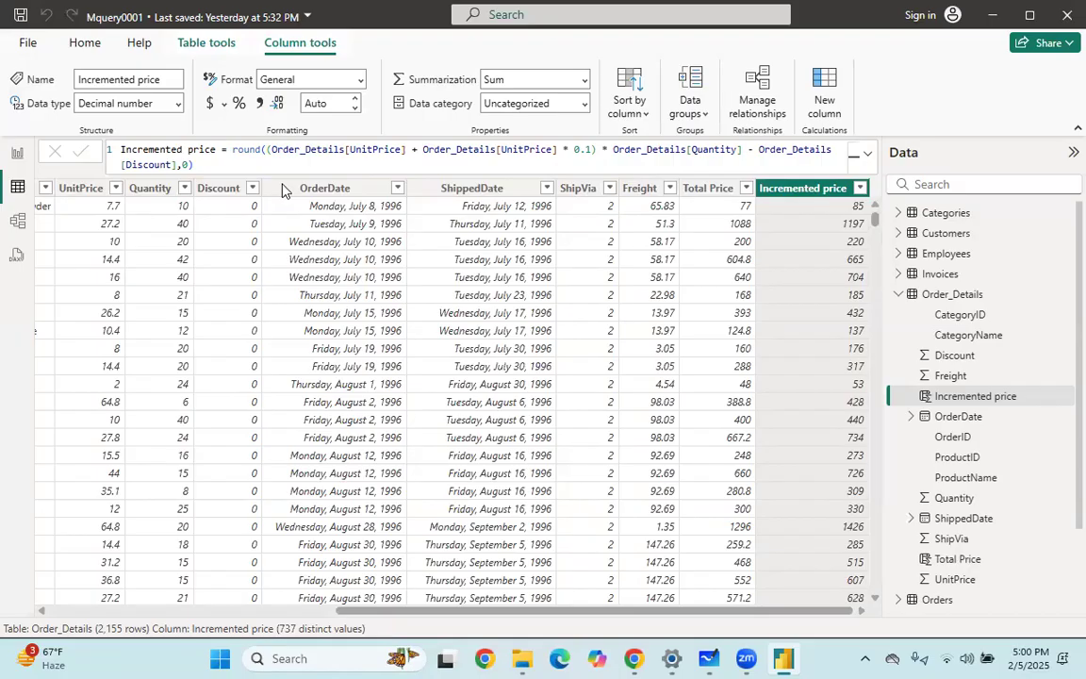
Format the Incremented price column as currency with the ₹ Hindi (India) symbol.
click(222, 103)
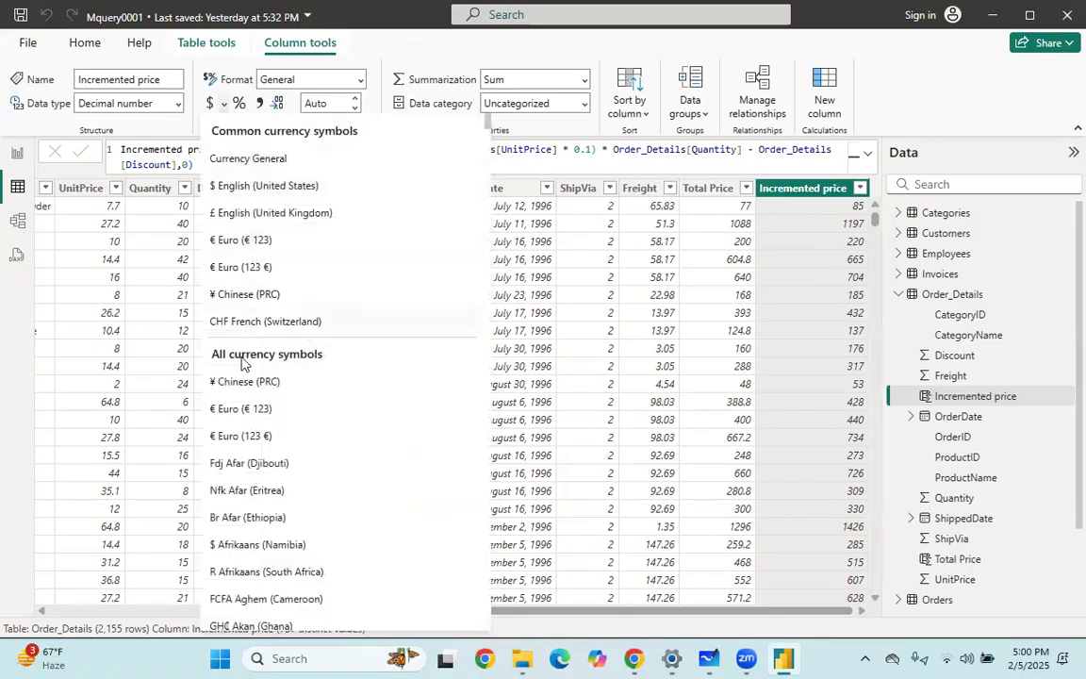
scroll(267, 495, down, 5)
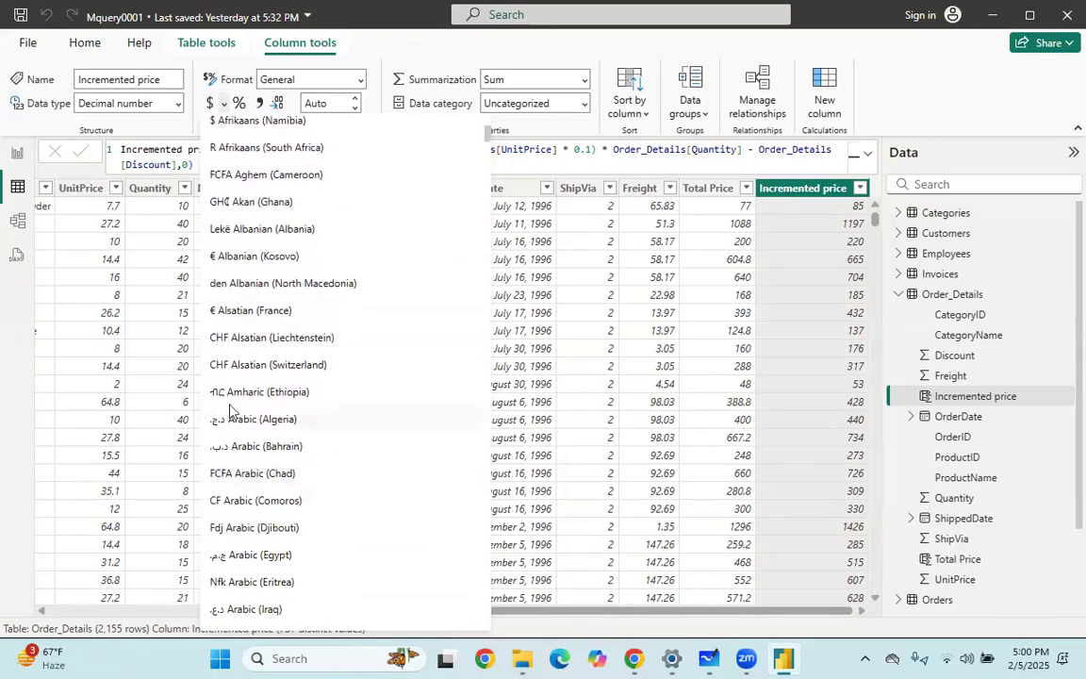
scroll(229, 409, down, 4)
scroll(310, 315, up, 8)
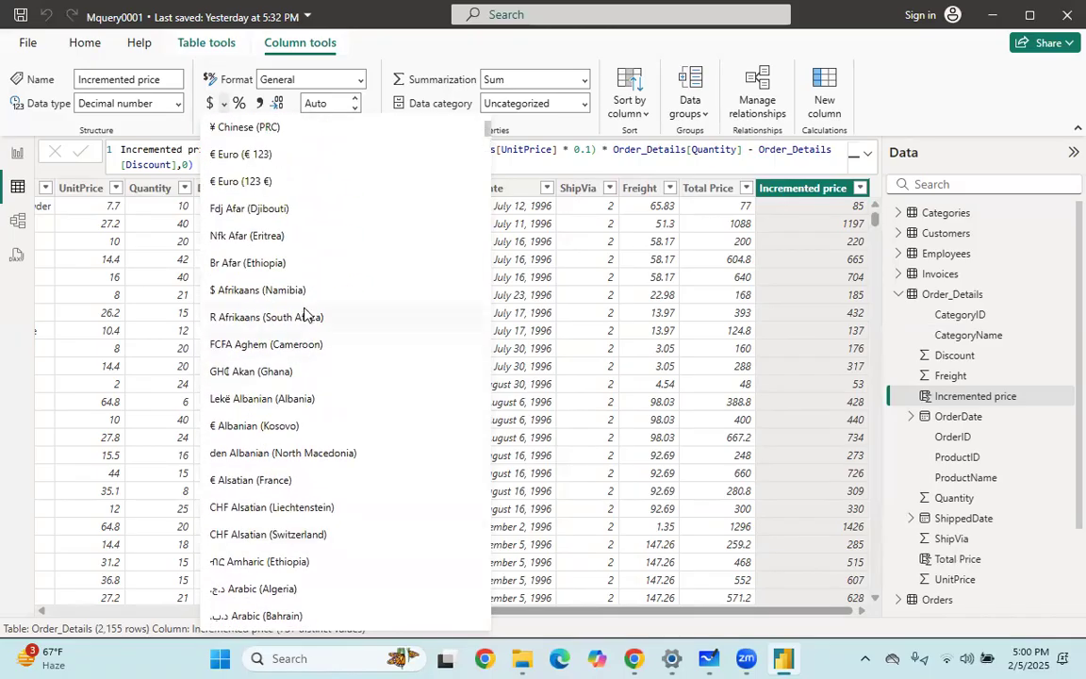
scroll(315, 302, down, 12)
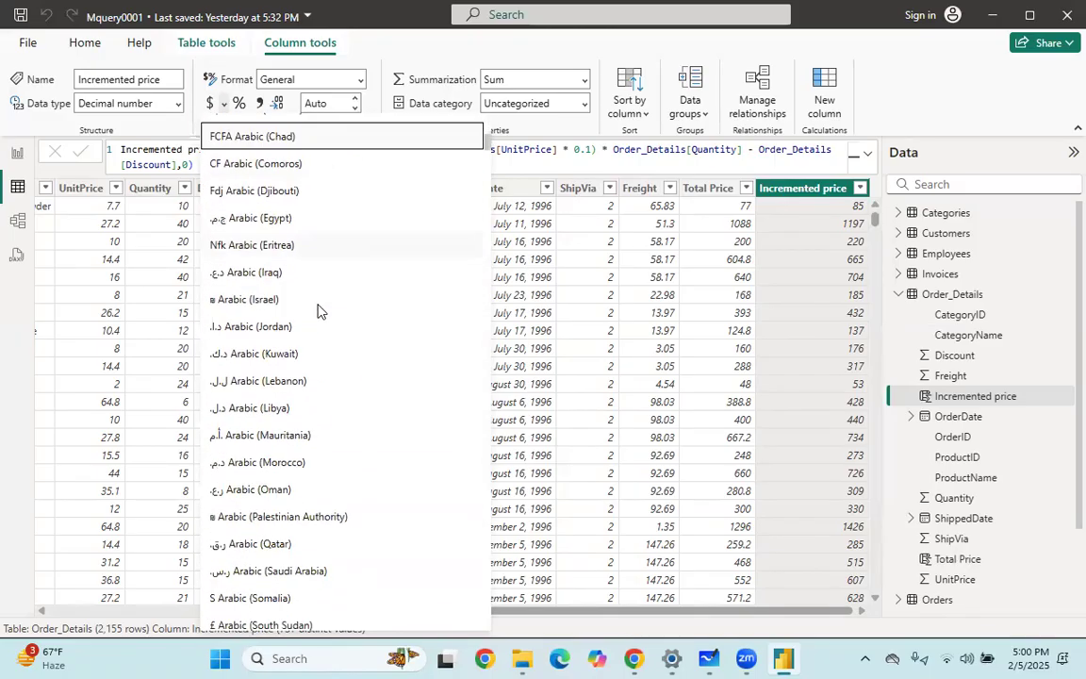
scroll(314, 363, down, 2)
scroll(334, 289, up, 12)
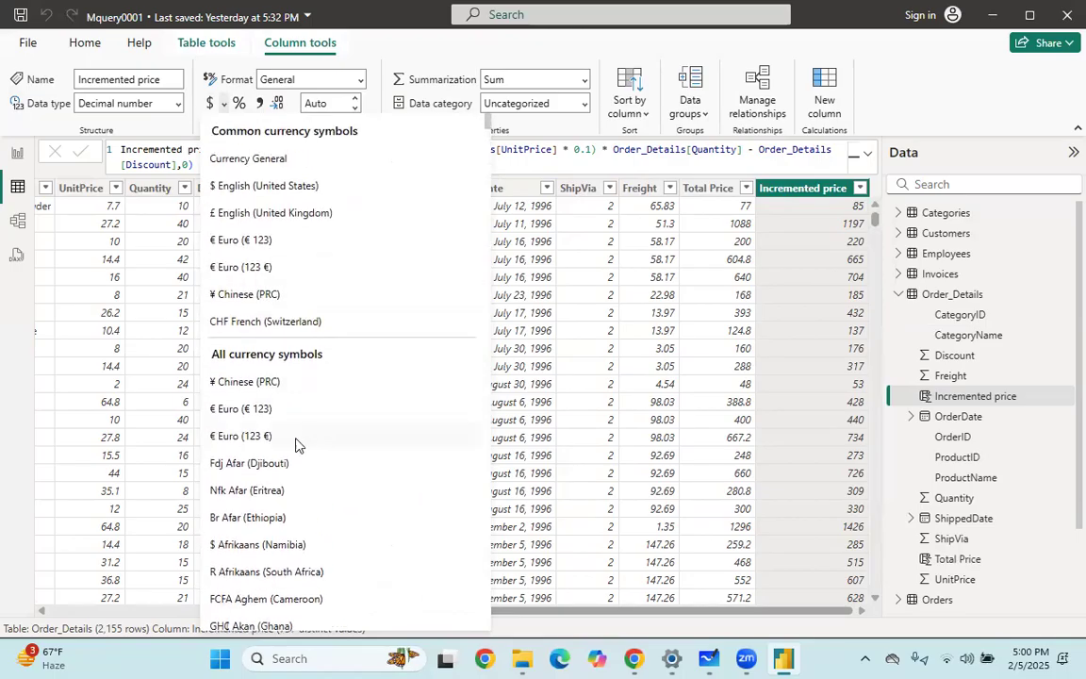
scroll(278, 487, down, 3)
scroll(280, 485, down, 3)
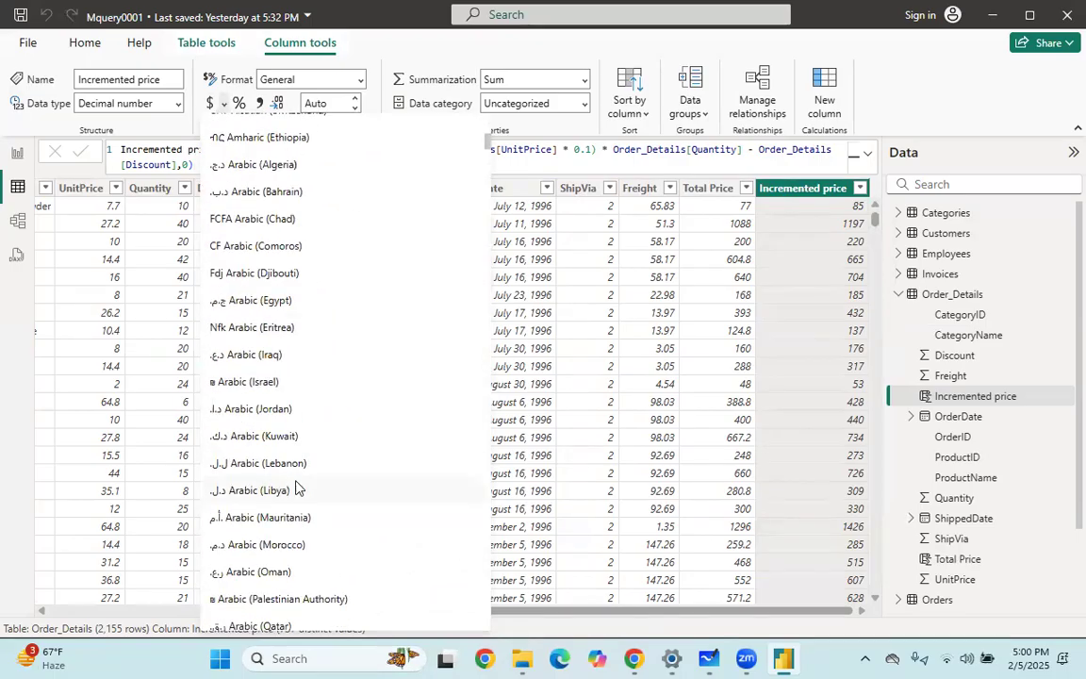
scroll(307, 476, down, 4)
scroll(315, 466, down, 8)
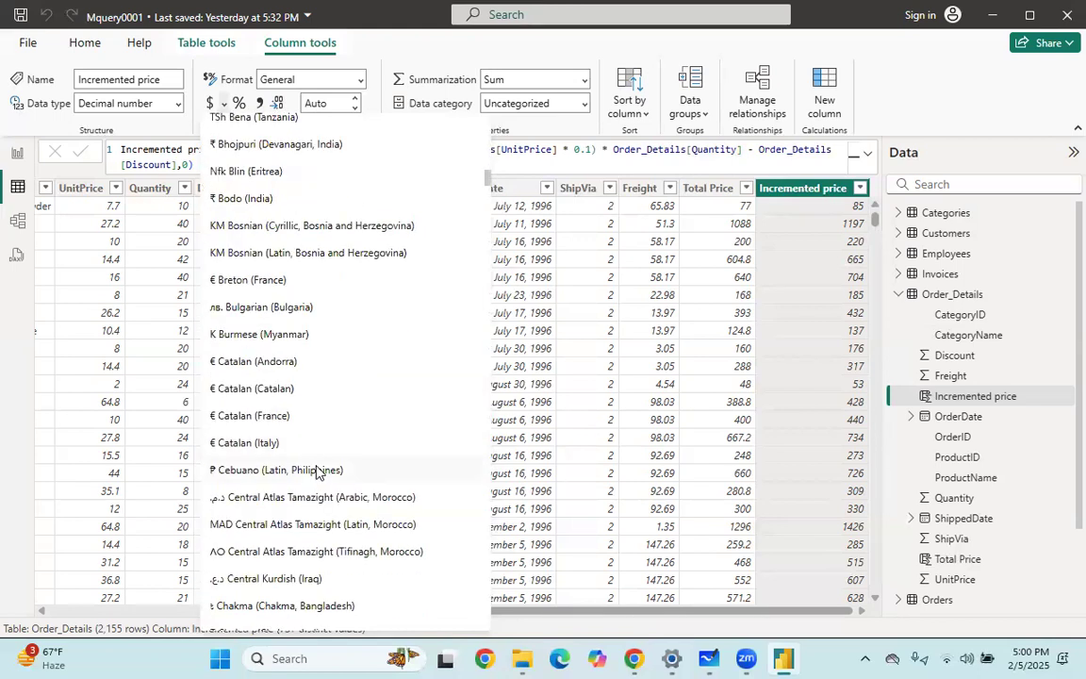
scroll(294, 422, down, 8)
scroll(295, 426, down, 13)
scroll(293, 428, down, 5)
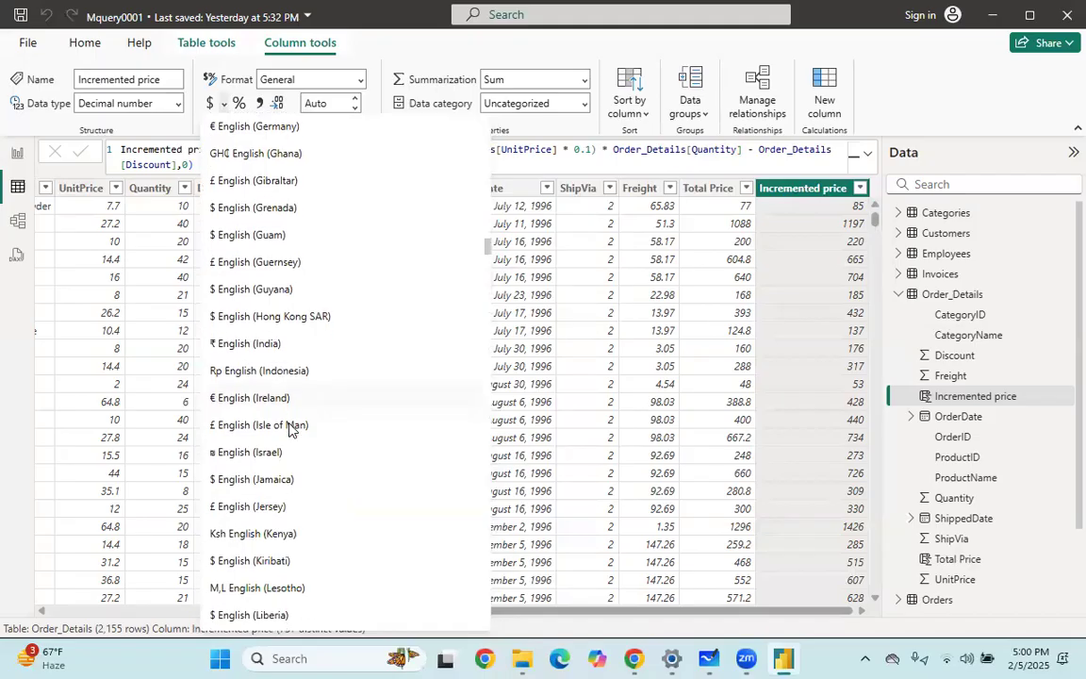
scroll(294, 428, down, 20)
scroll(293, 426, down, 20)
scroll(294, 425, down, 3)
scroll(294, 424, up, 6)
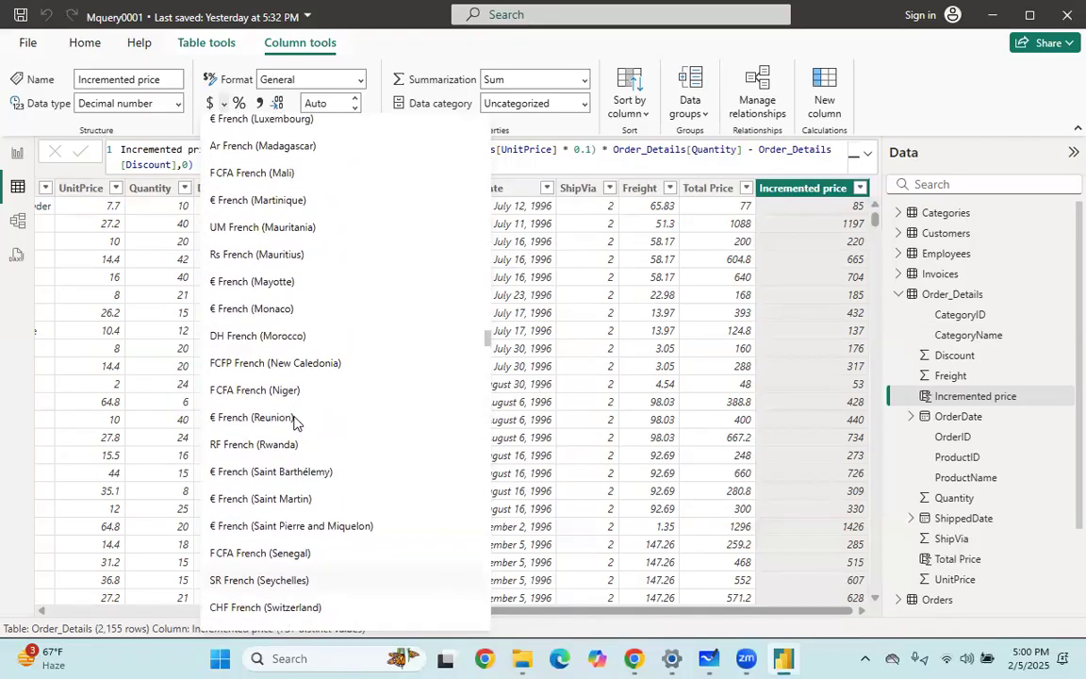
scroll(294, 421, up, 4)
scroll(295, 419, up, 4)
scroll(299, 414, up, 6)
scroll(299, 412, up, 3)
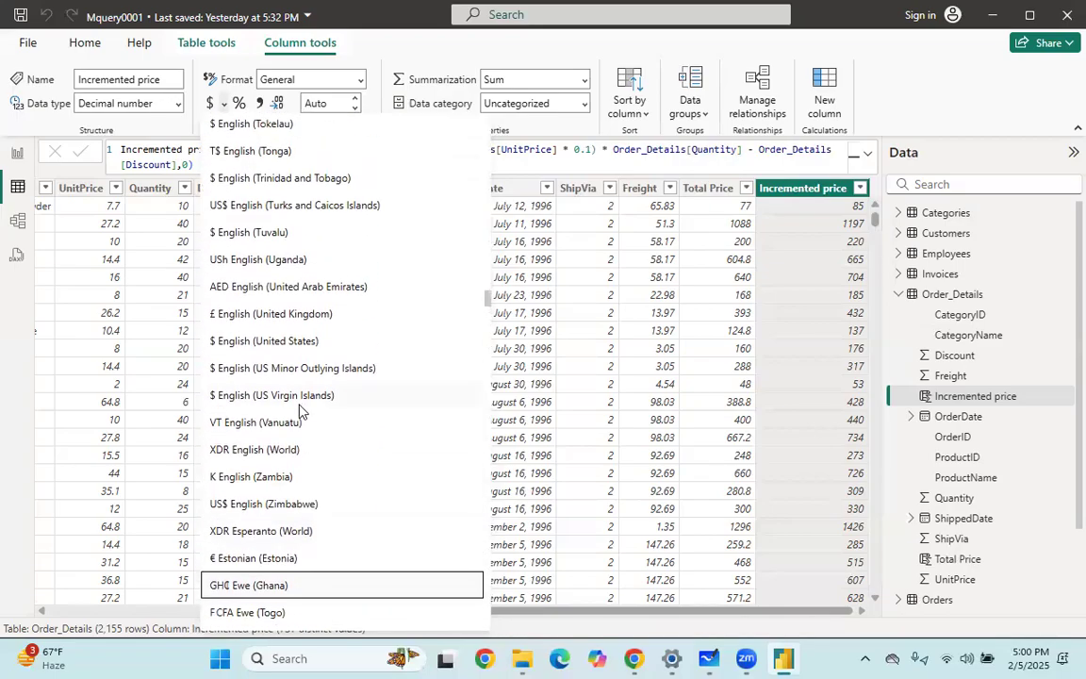
scroll(299, 411, up, 3)
scroll(302, 412, down, 20)
scroll(304, 413, down, 15)
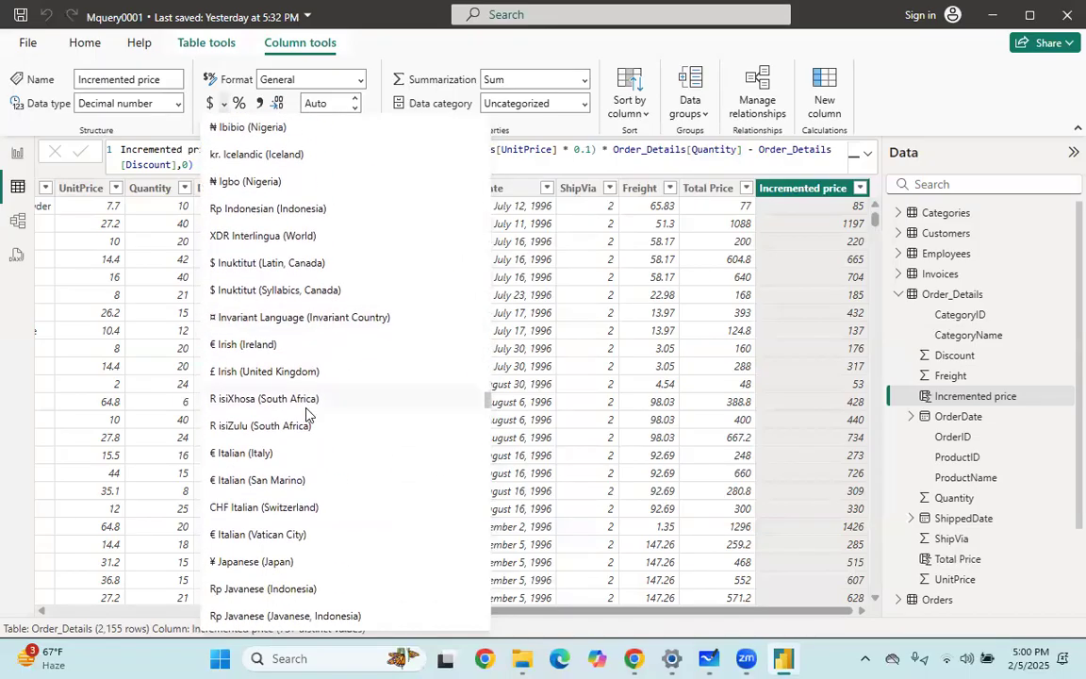
scroll(299, 412, up, 2)
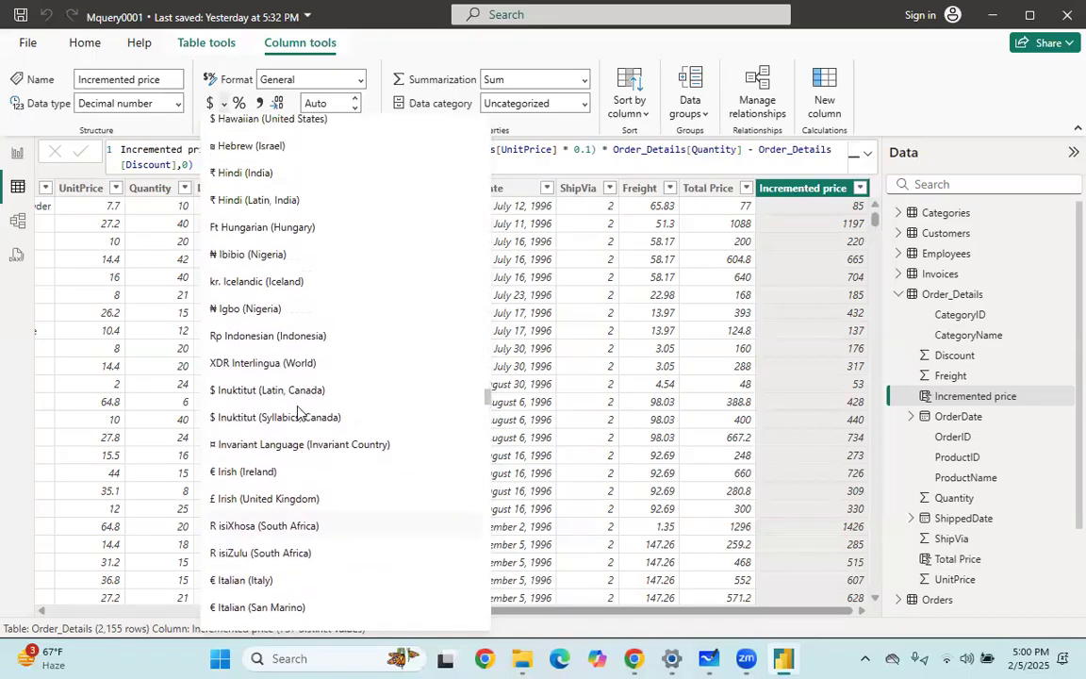
scroll(299, 412, up, 2)
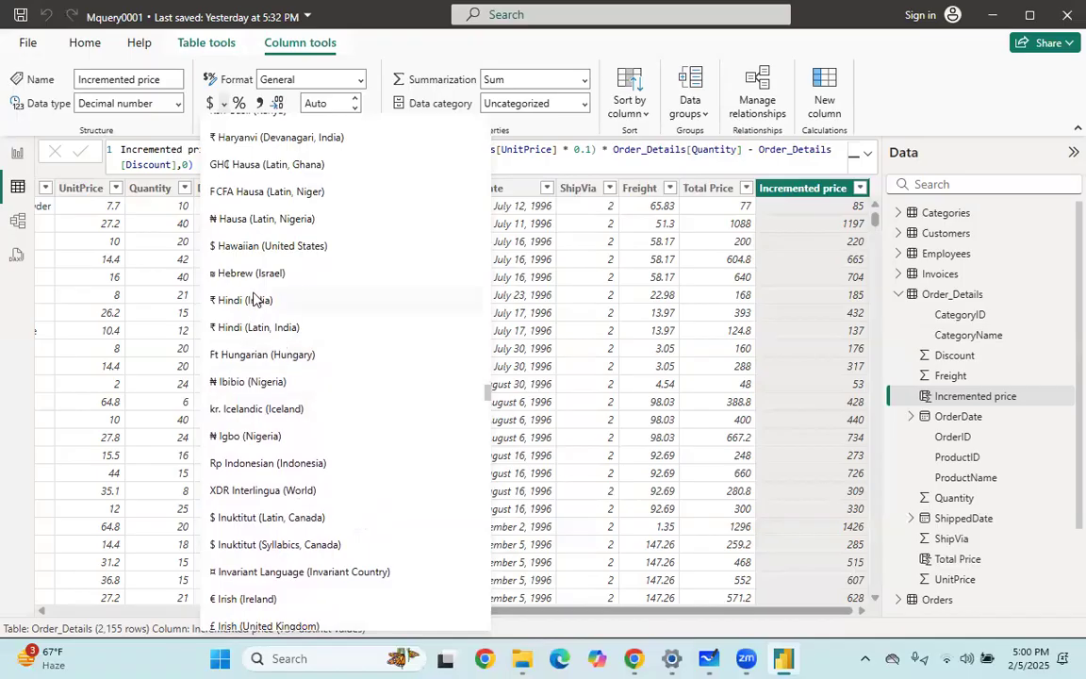
click(250, 299)
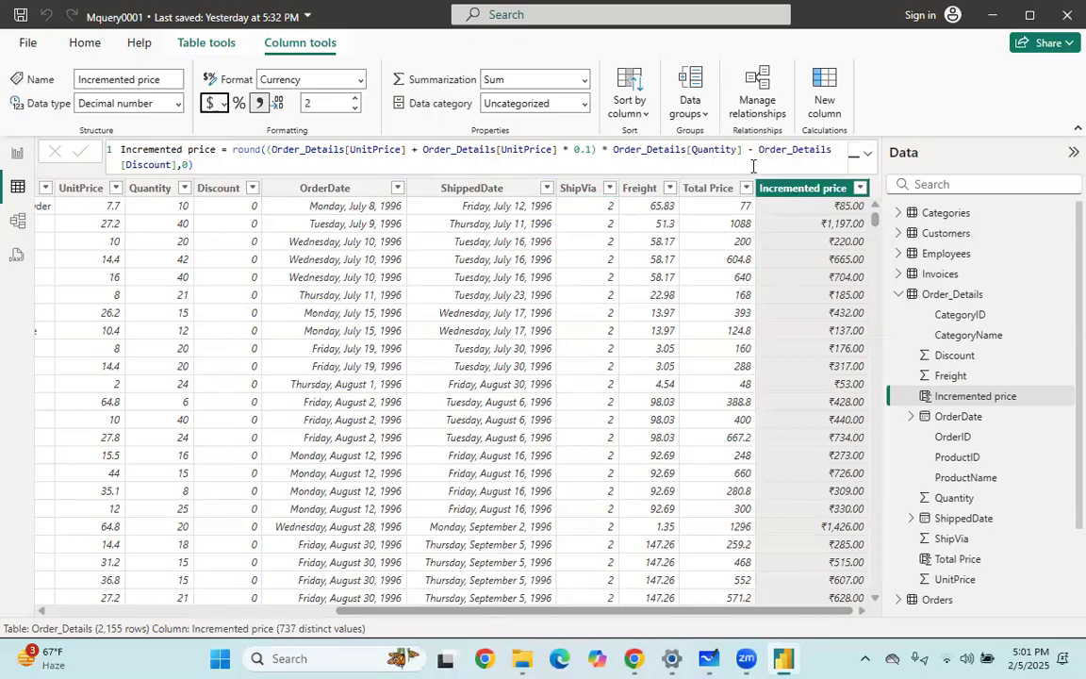
click(571, 149)
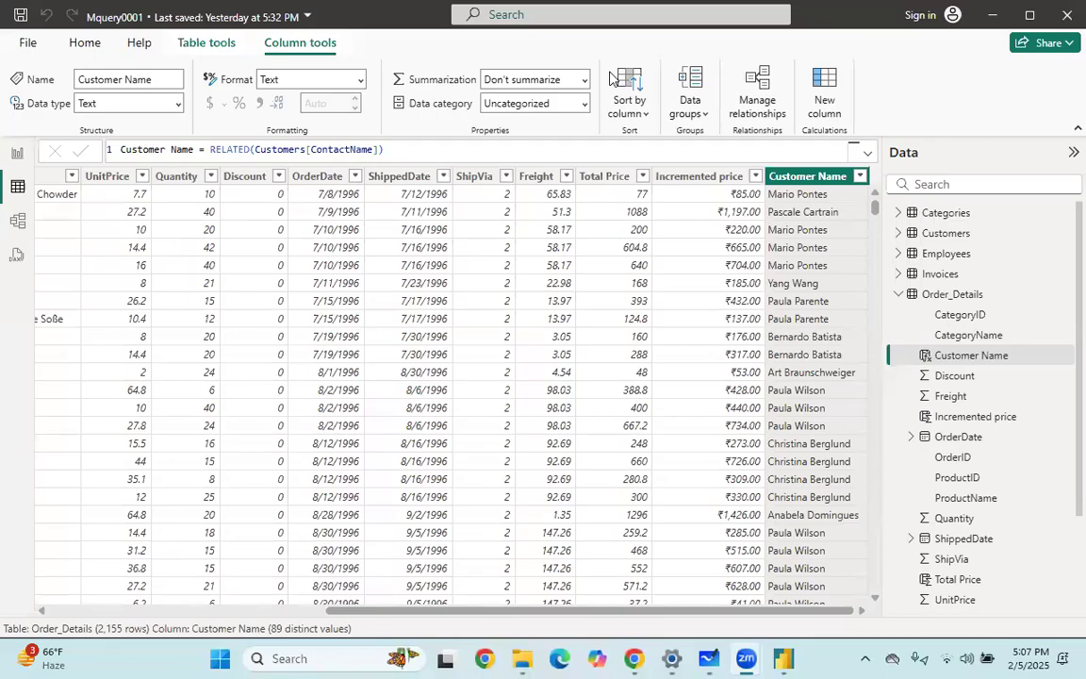
drag(724, 187, 875, 193)
drag(766, 198, 826, 196)
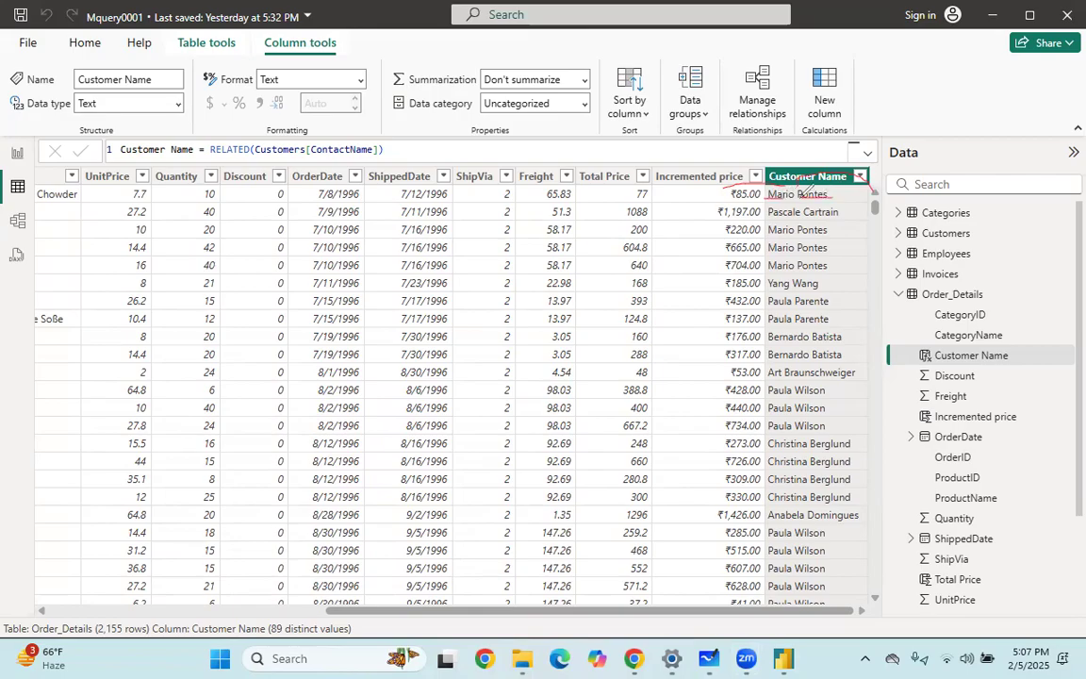
mouse_move(677, 148)
mouse_down()
mouse_move(677, 174)
mouse_move(707, 166)
mouse_move(744, 176)
mouse_up()
mouse_move(890, 141)
mouse_down()
mouse_move(893, 169)
mouse_move(924, 174)
mouse_move(940, 159)
mouse_move(957, 188)
mouse_up()
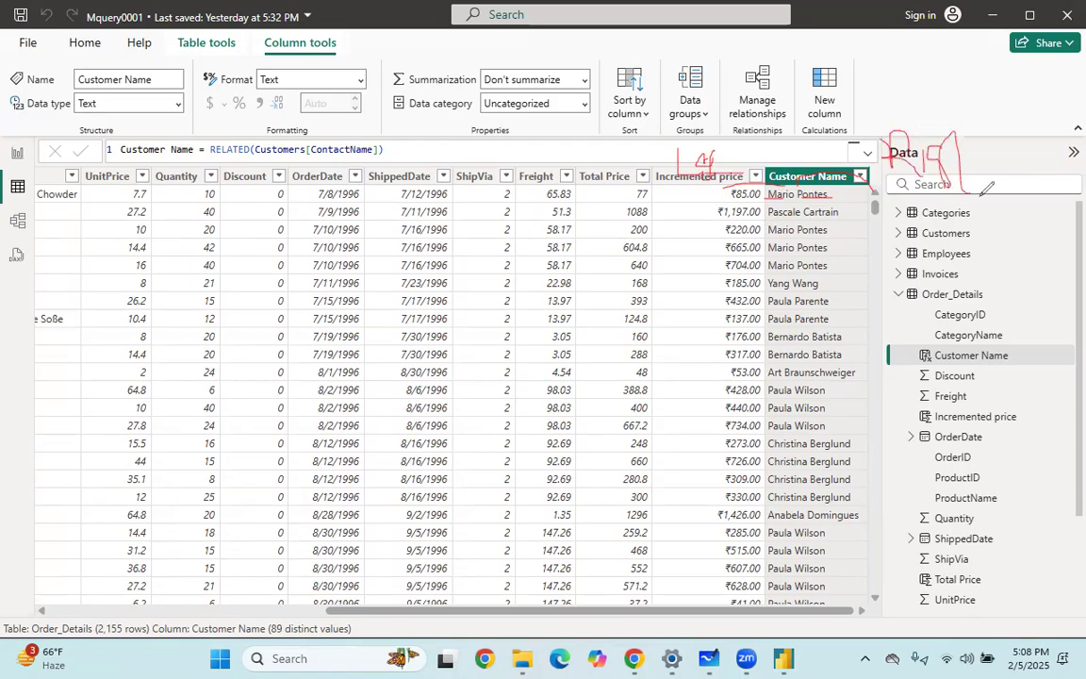
mouse_move(855, 290)
mouse_down()
mouse_move(865, 328)
mouse_move(901, 309)
mouse_move(907, 330)
mouse_move(920, 303)
mouse_move(934, 330)
mouse_up()
drag(921, 309, 942, 307)
mouse_move(981, 243)
mouse_down()
mouse_move(966, 281)
mouse_move(996, 259)
mouse_up()
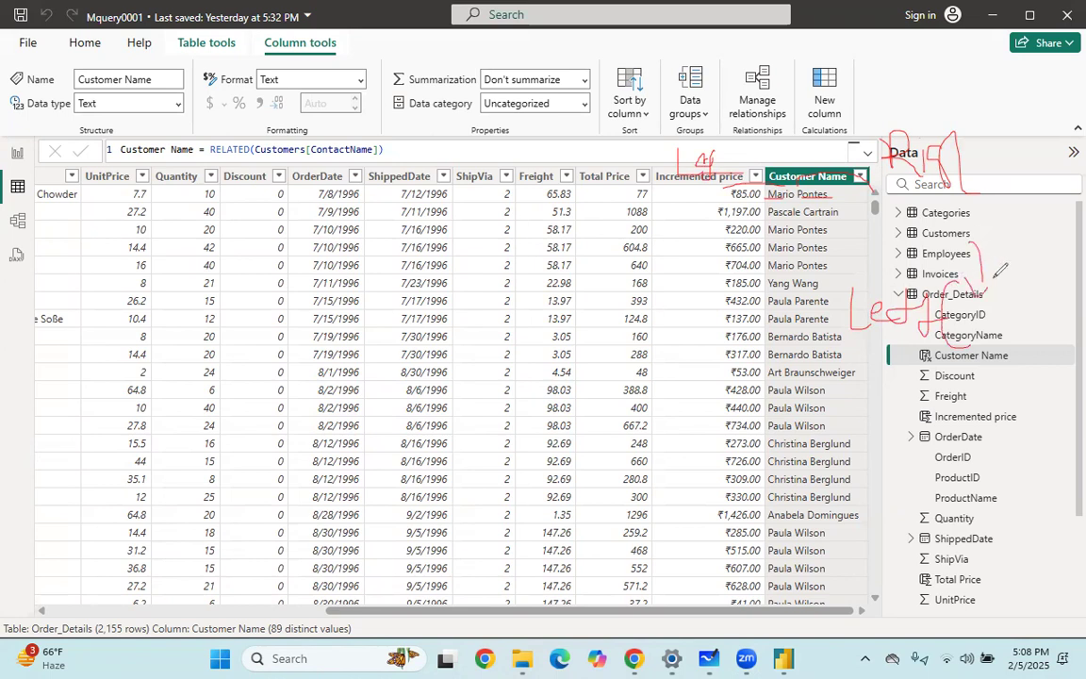
click(801, 166)
drag(965, 317, 1004, 314)
drag(1021, 314, 1021, 334)
mouse_move(1020, 262)
mouse_down()
mouse_move(1059, 318)
mouse_move(1044, 333)
mouse_up()
drag(1052, 276, 984, 336)
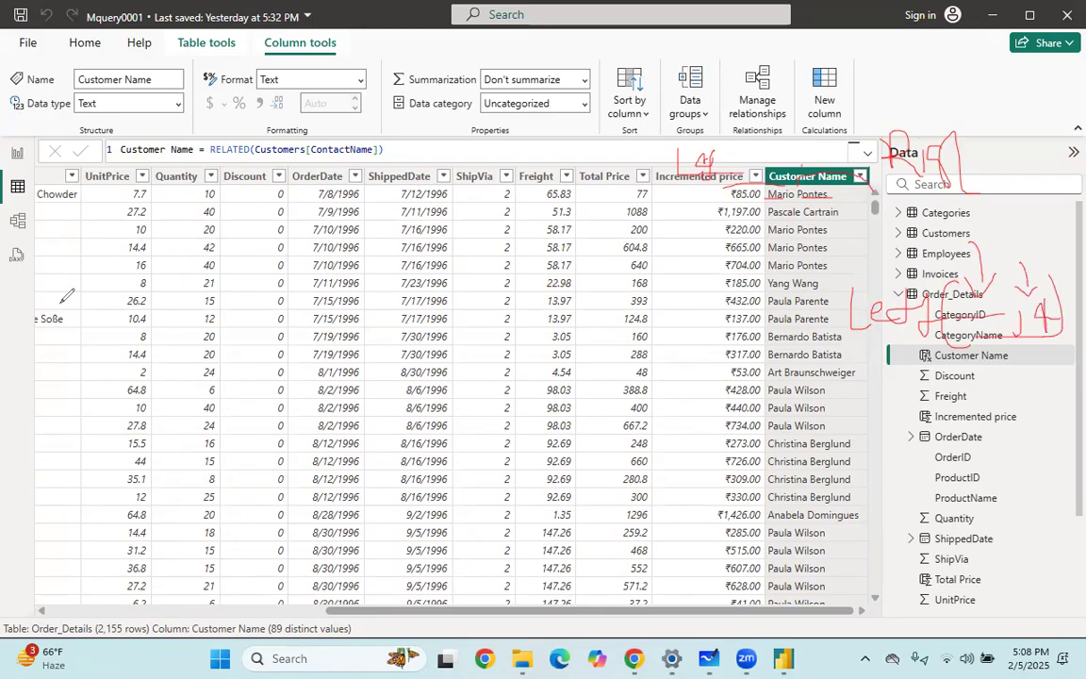
drag(706, 152, 817, 200)
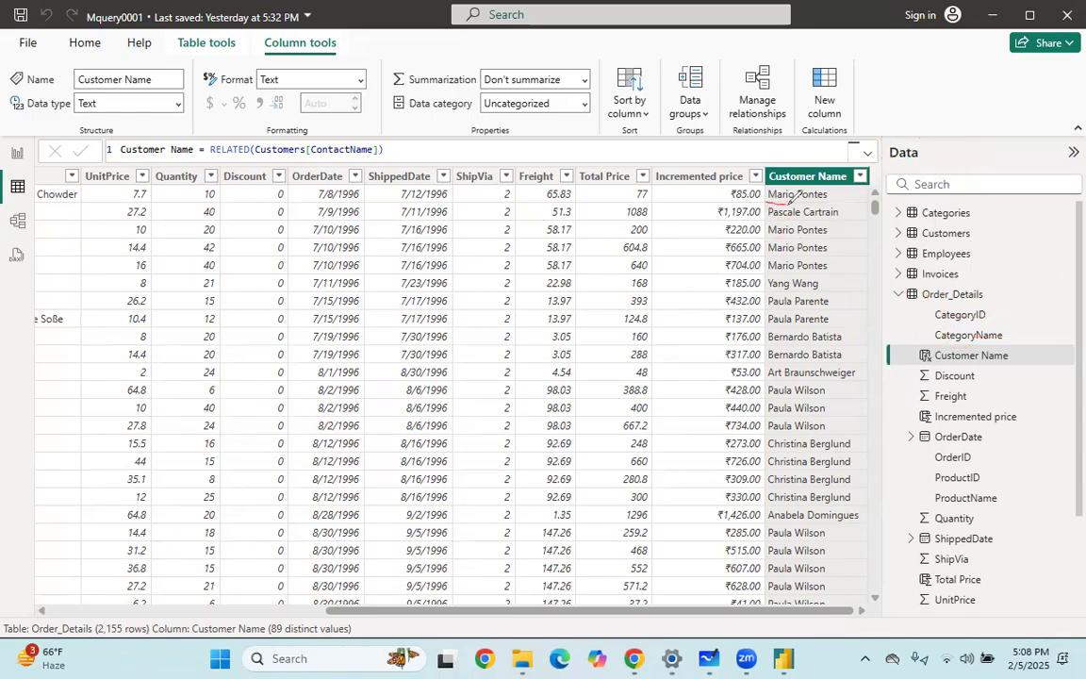
drag(768, 202, 797, 199)
Add a calculated column to the Order_Details table with the formula Pos = FIND(" ", Order_Details[Customer Name]).
click(1066, 300)
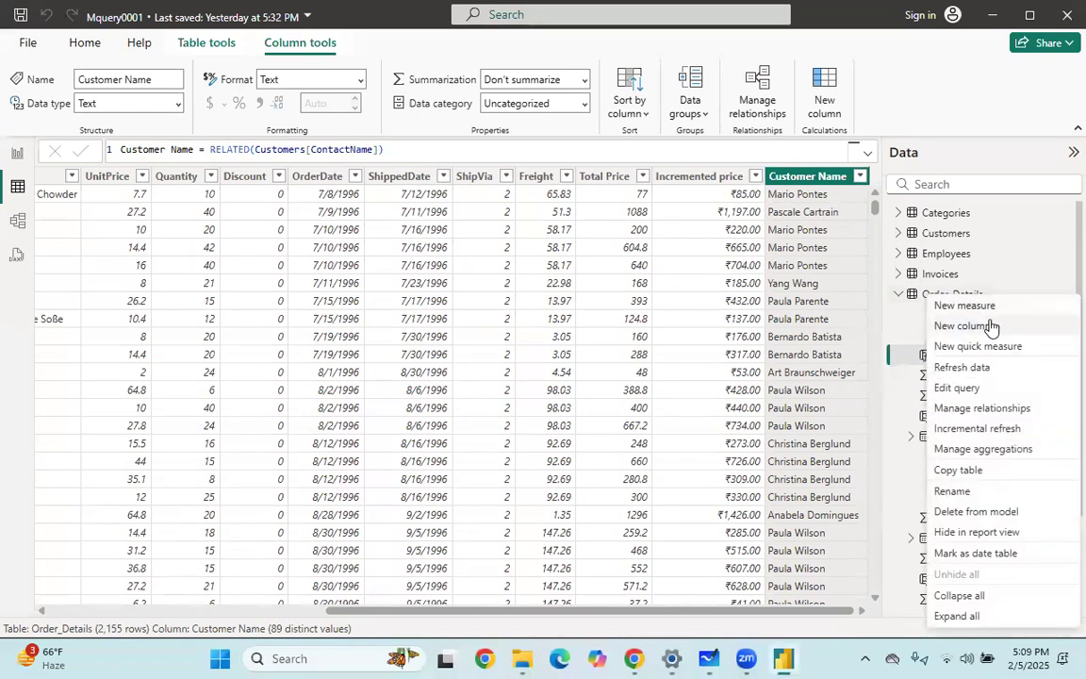
key(Escape)
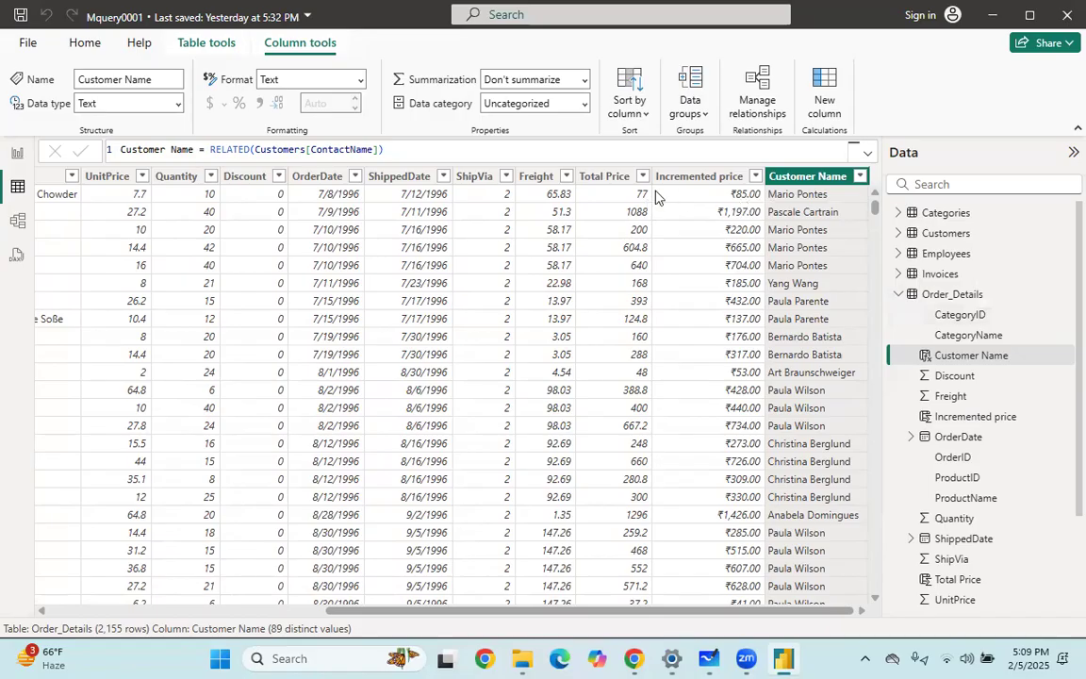
text(Pos =)
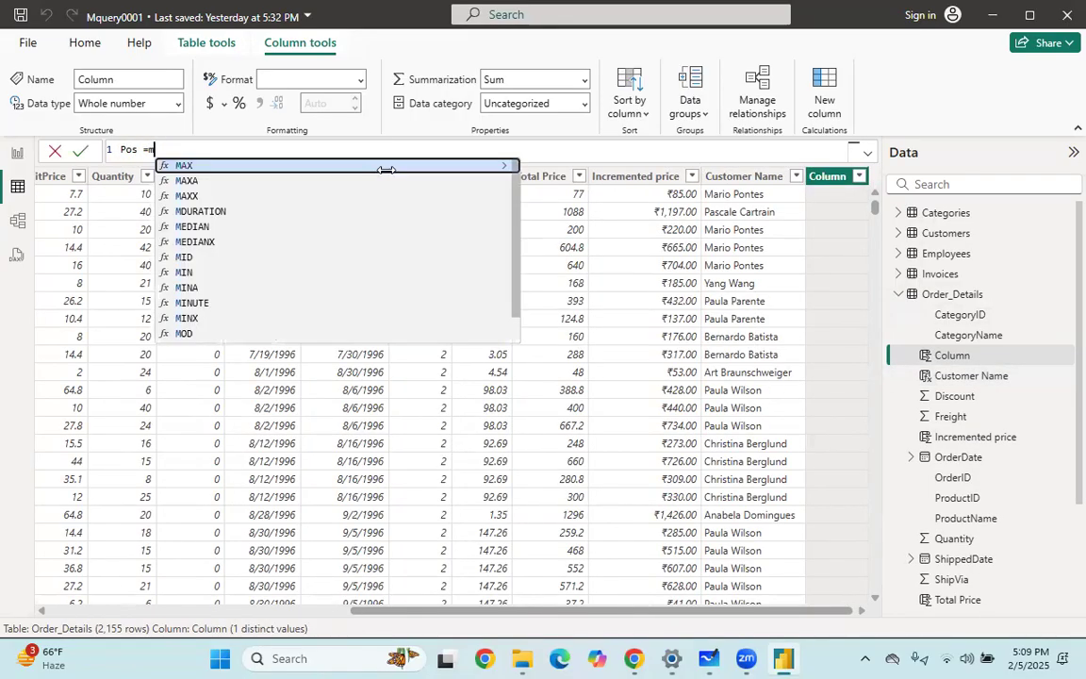
text( FIND()
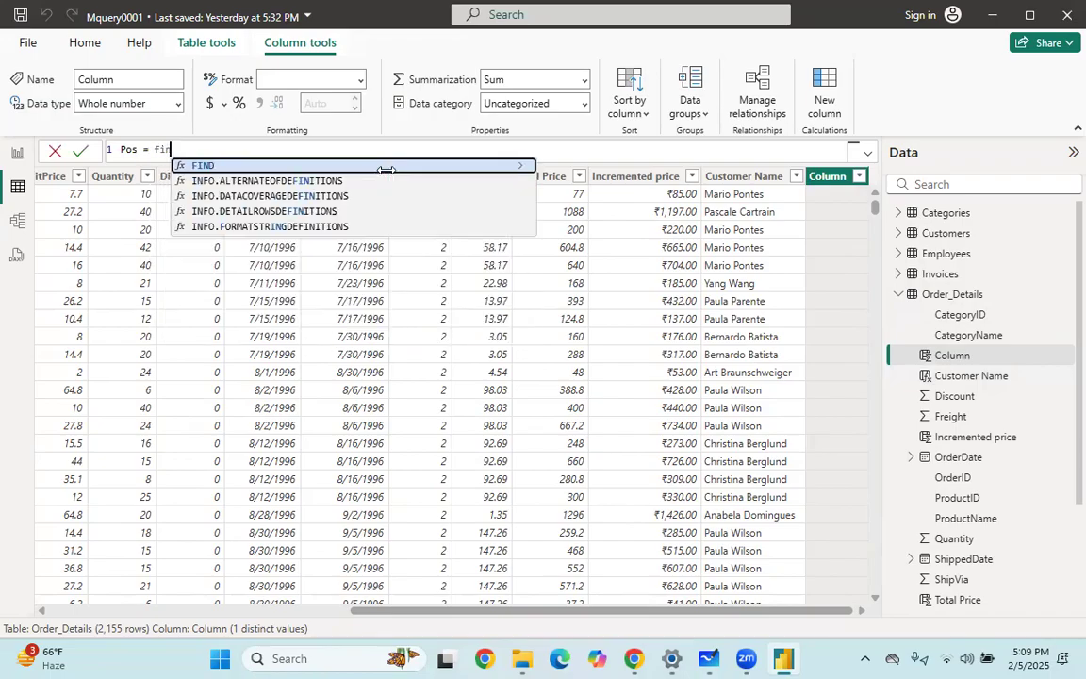
text(" ")
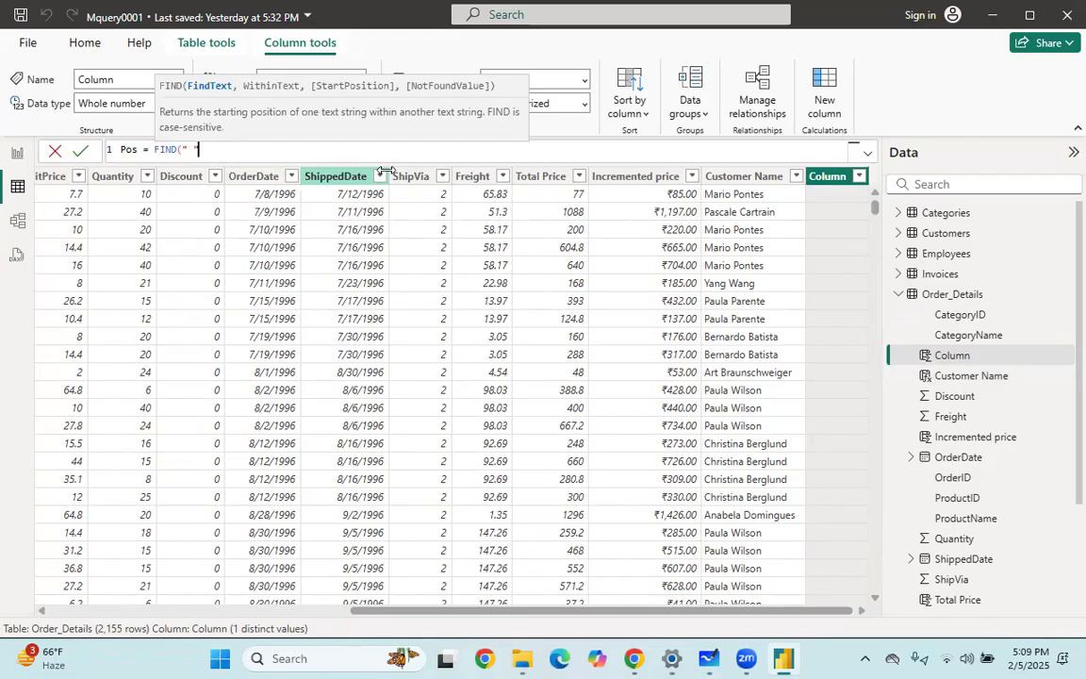
text(, con)
key(BackSpace)
key(BackSpace)
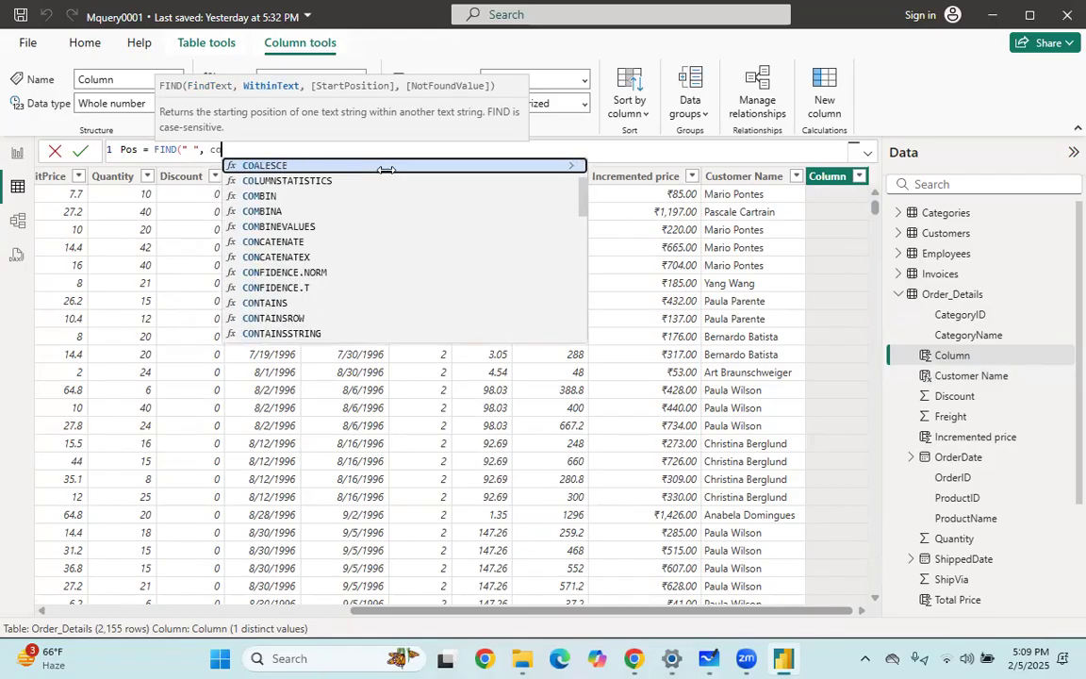
text(us)
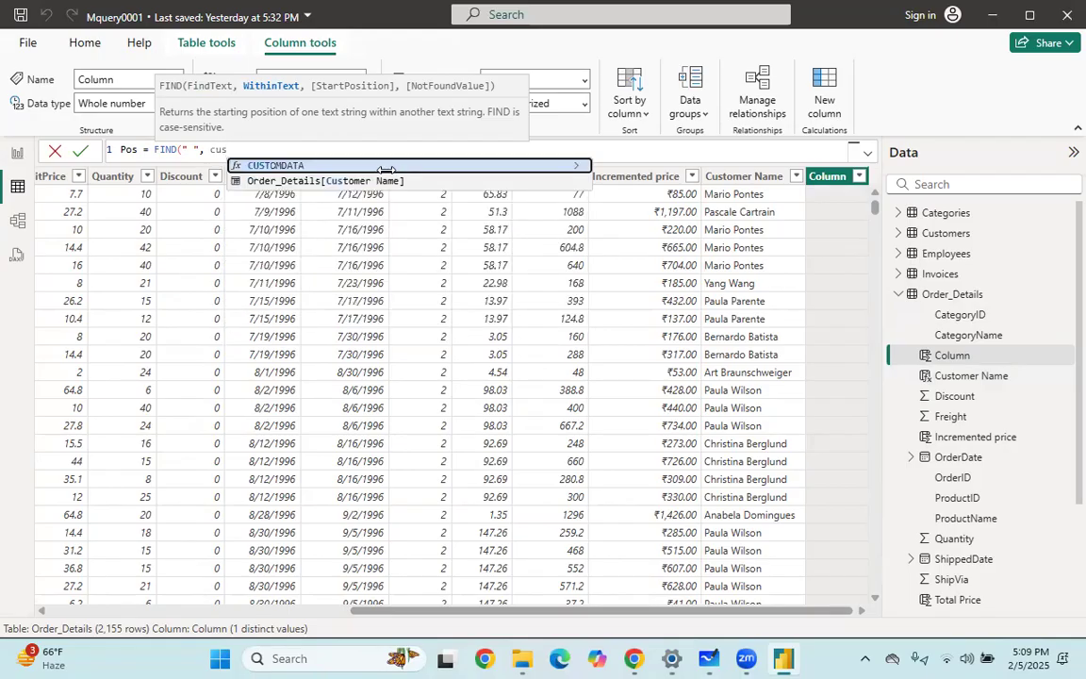
key(Tab)
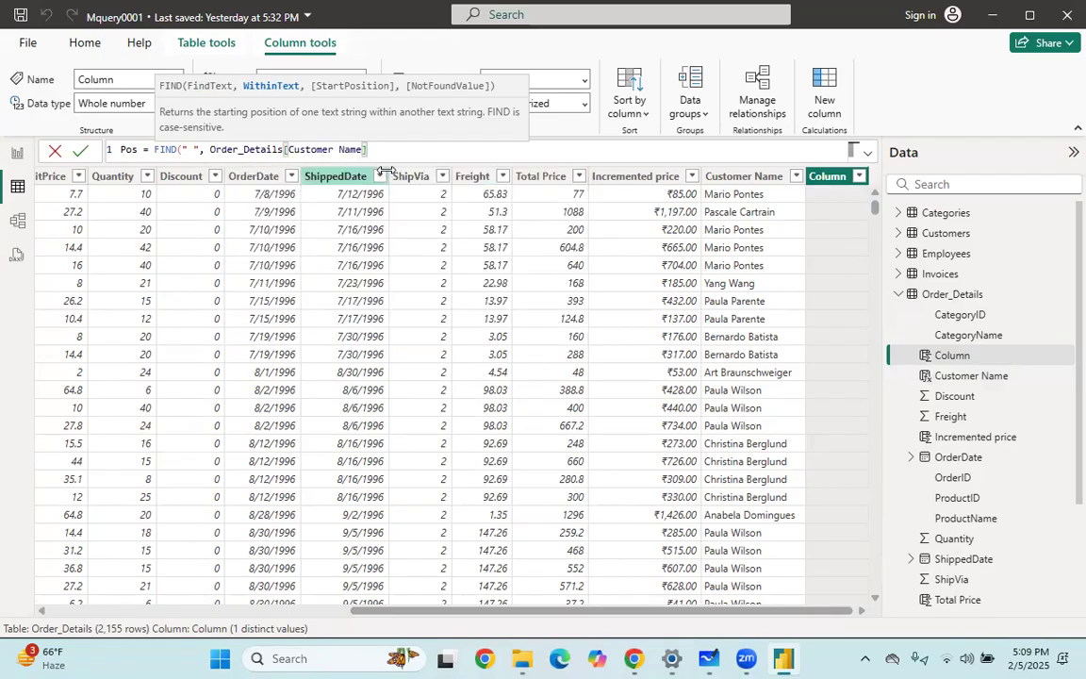
text())
key(Return)
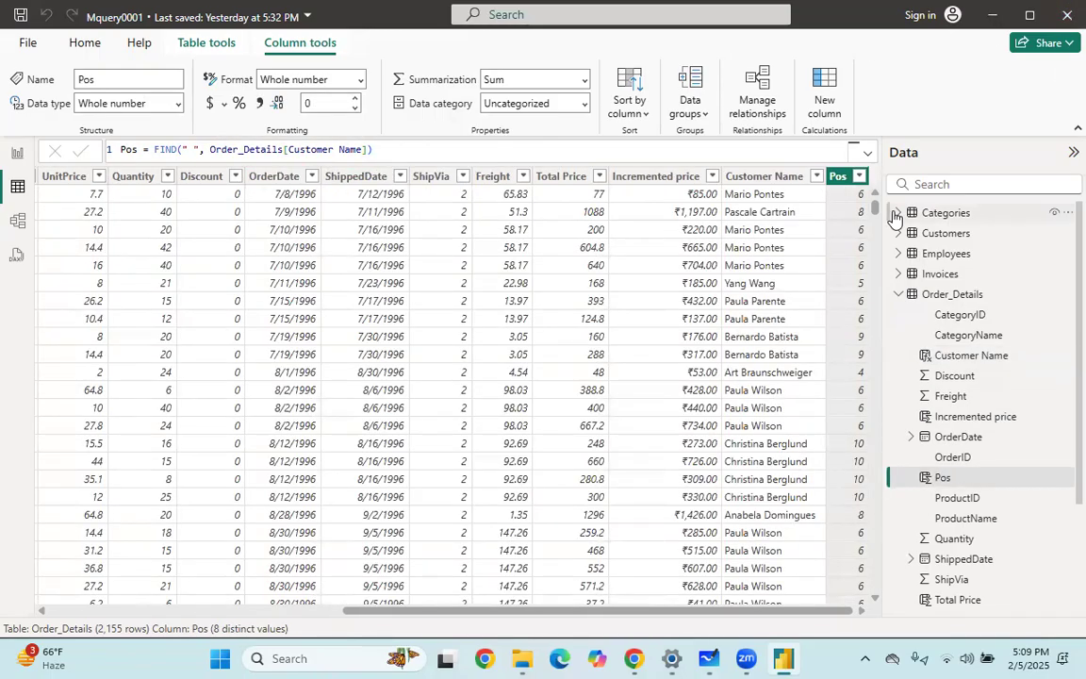
Subtract 1 from the FIND result in the Pos formula and commit it.
click(423, 146)
text(-1)
key(Return)
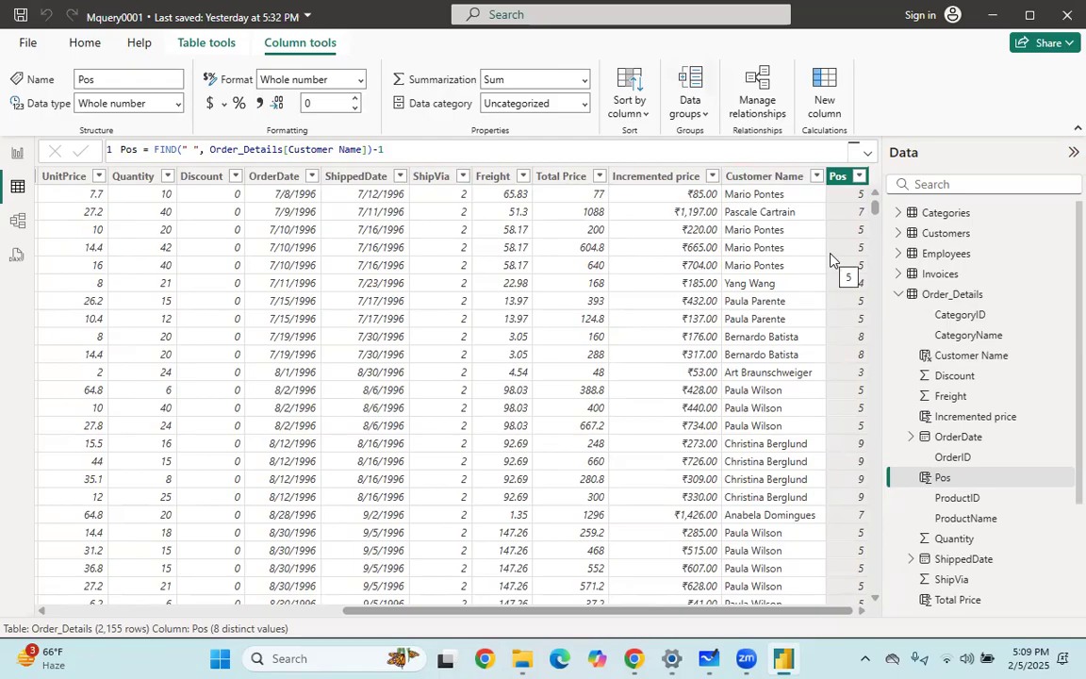
Clear the Pos column's formula and replace its name with First_Name in the definition.
drag(391, 153, 156, 145)
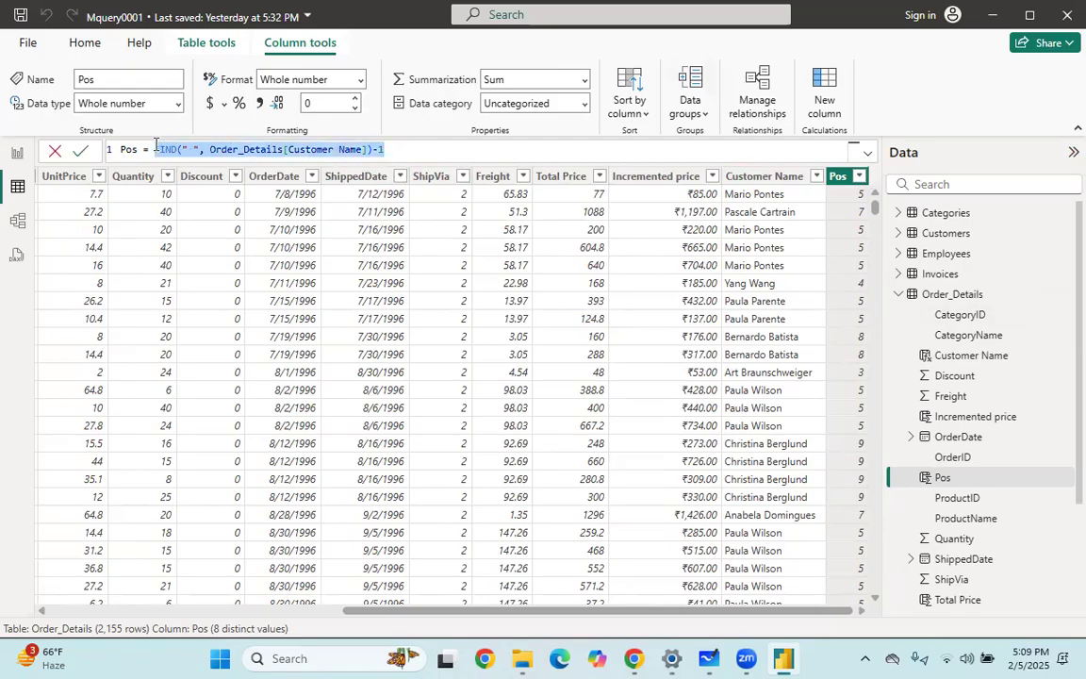
key(BackSpace)
key(BackSpace)
key(BackSpace)
key(BackSpace)
key(BackSpace)
key(BackSpace)
key(BackSpace)
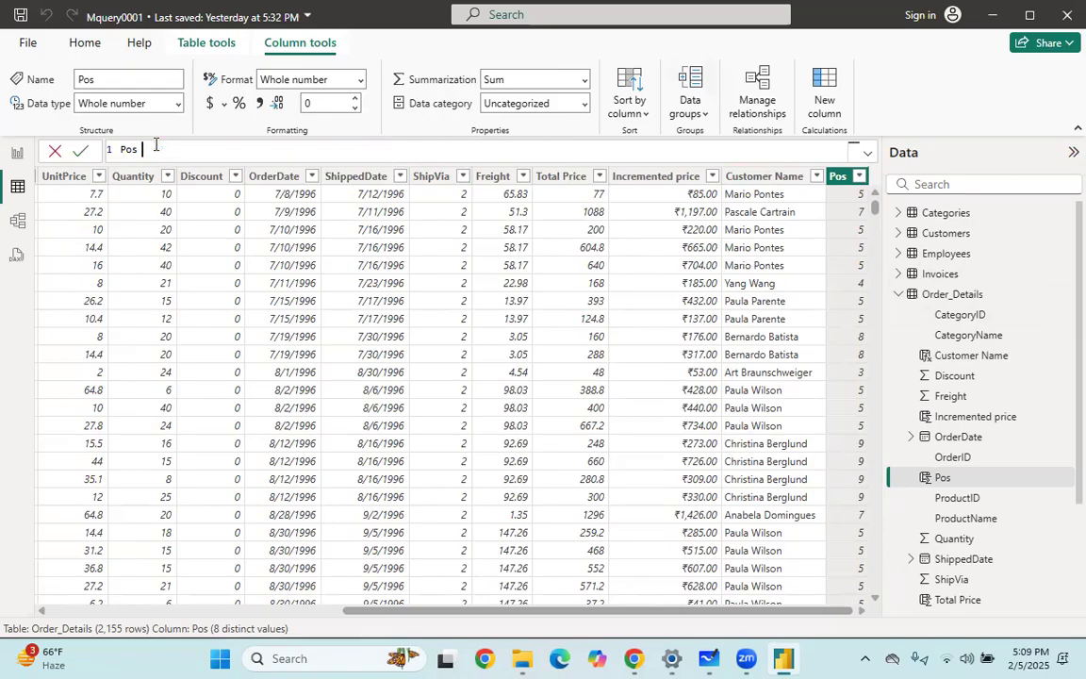
text(First_Name =)
key(BackSpace)
key(BackSpace)
key(BackSpace)
key(BackSpace)
key(BackSpace)
text(ame )
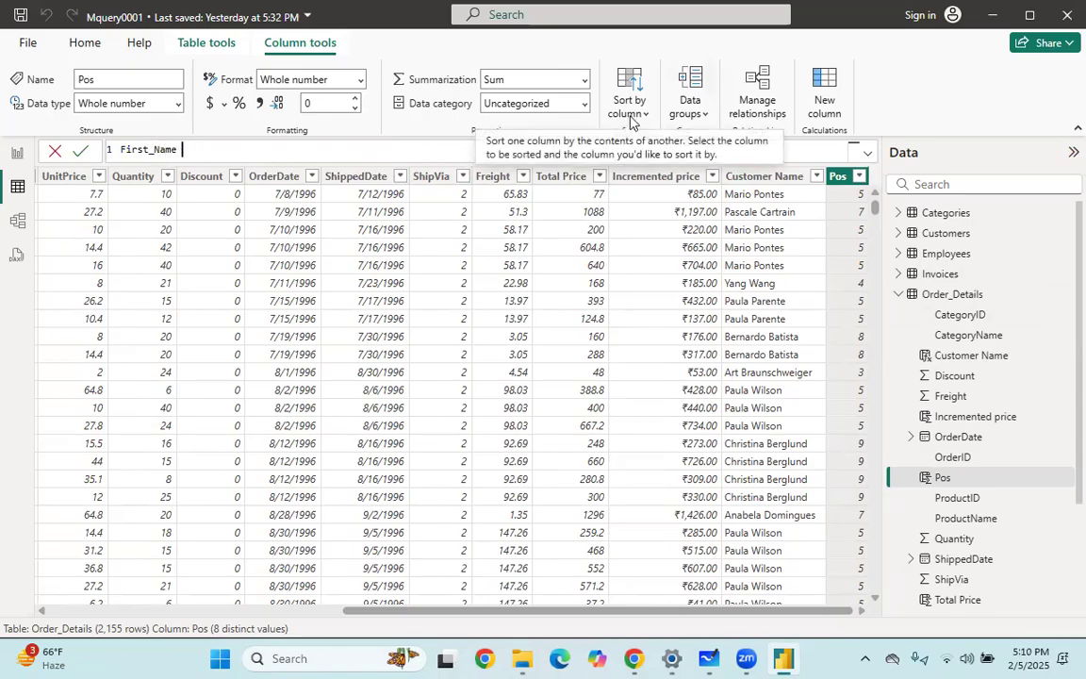
Start the First_Name formula with the LEFT function, using Order_Details[Customer Name] as its text argument.
text(= lef)
key(Tab)
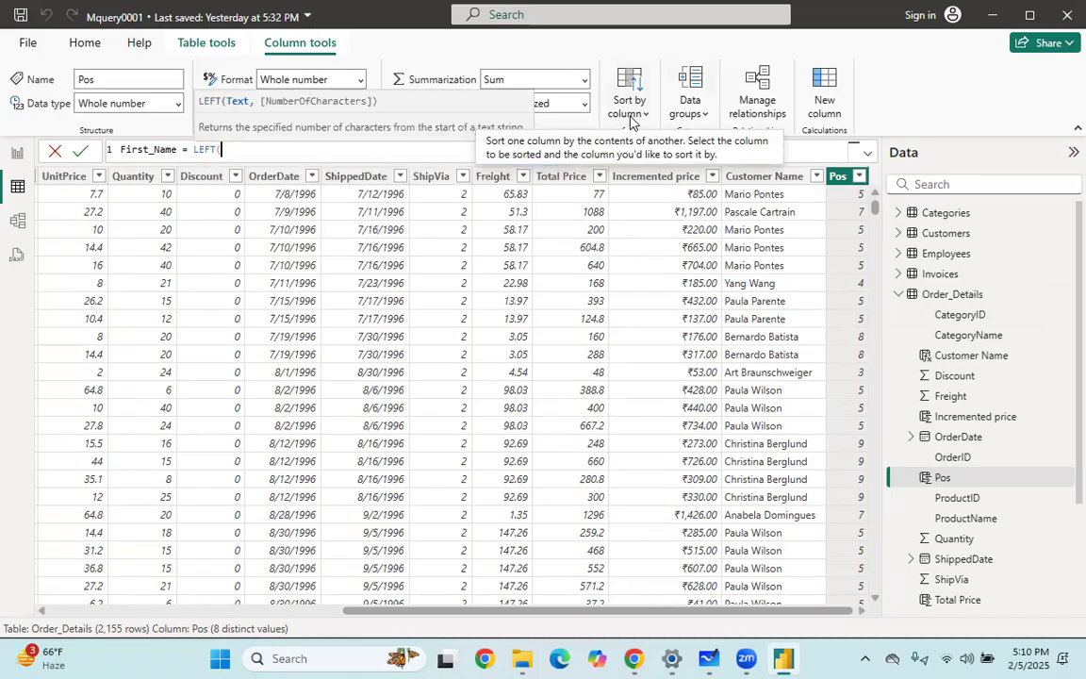
text(cus)
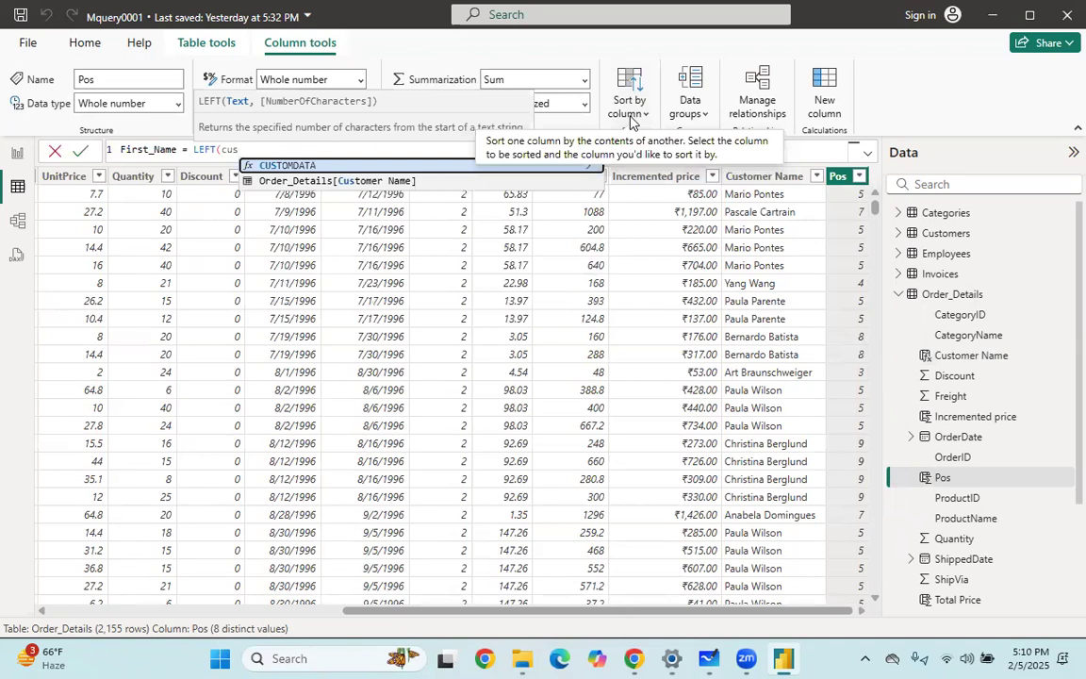
key(Down)
key(Tab)
text(, )
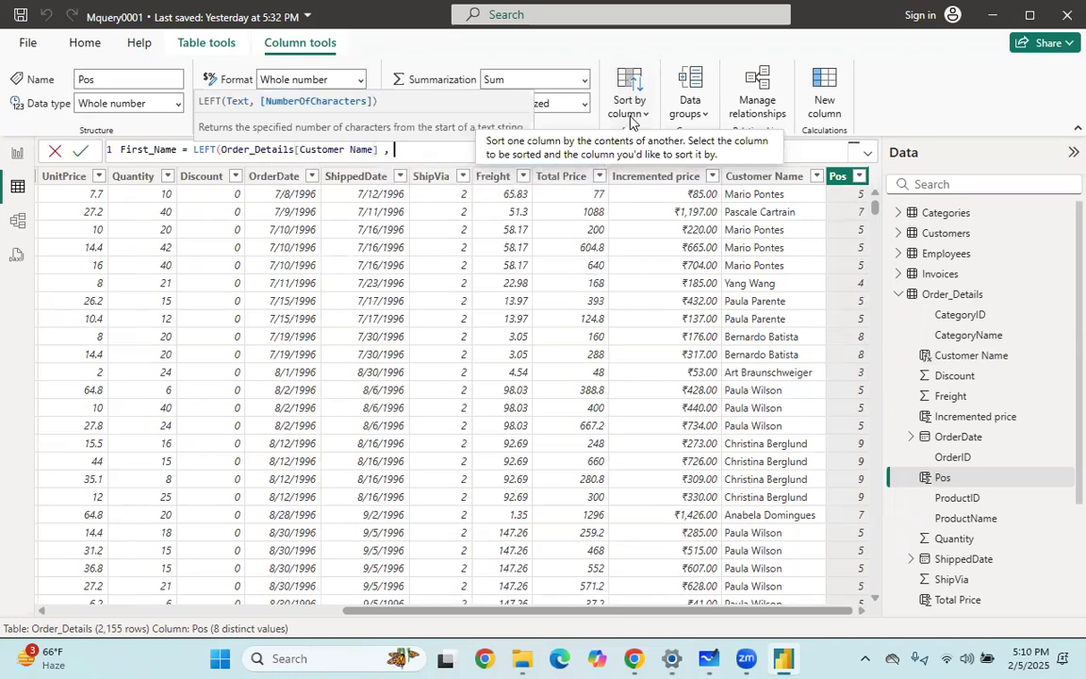
Enter find(" ", Order_Details[Customer Name])-1 as the LEFT function's number of characters and commit the First_Name formula.
text(find)
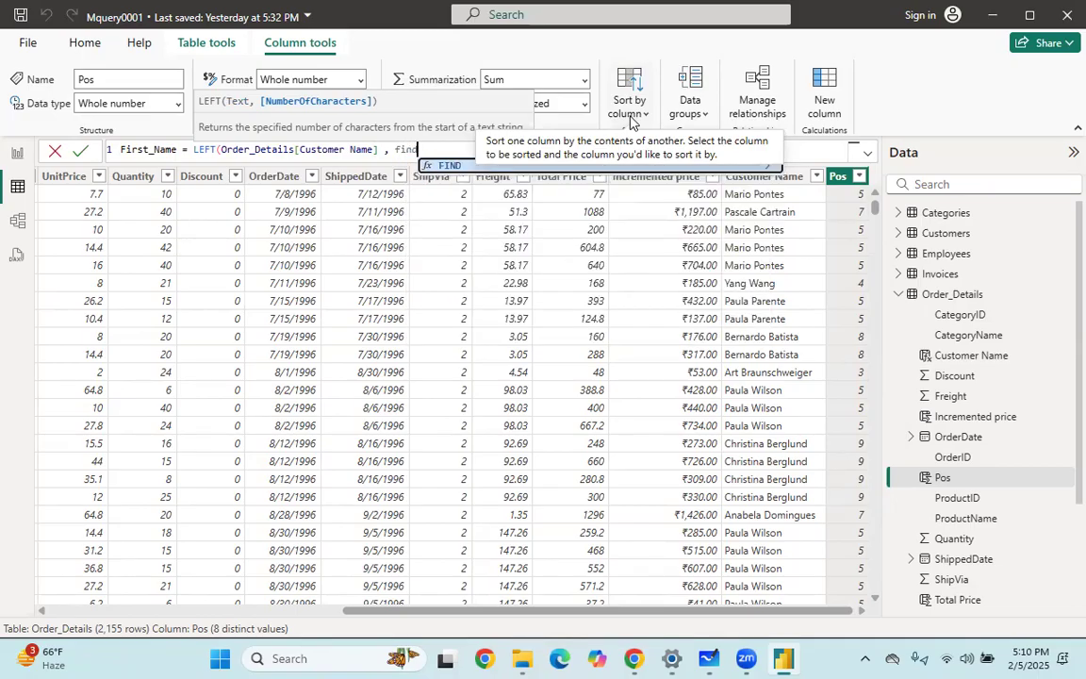
text((" ", ci)
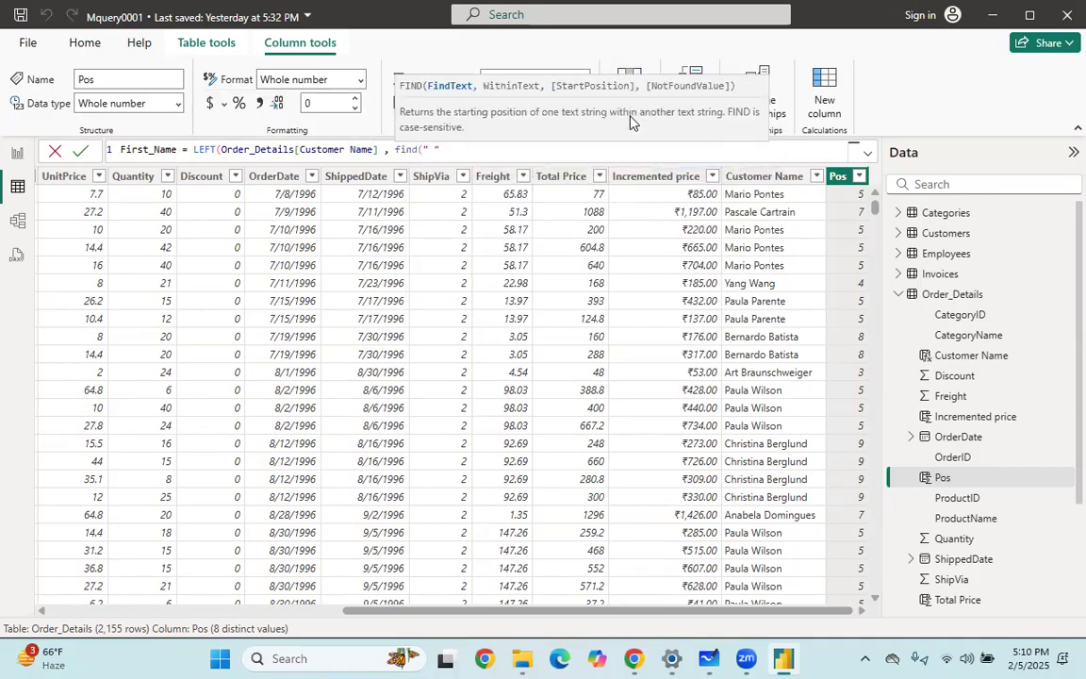
key(BackSpace)
text(us)
key(Down)
key(Tab)
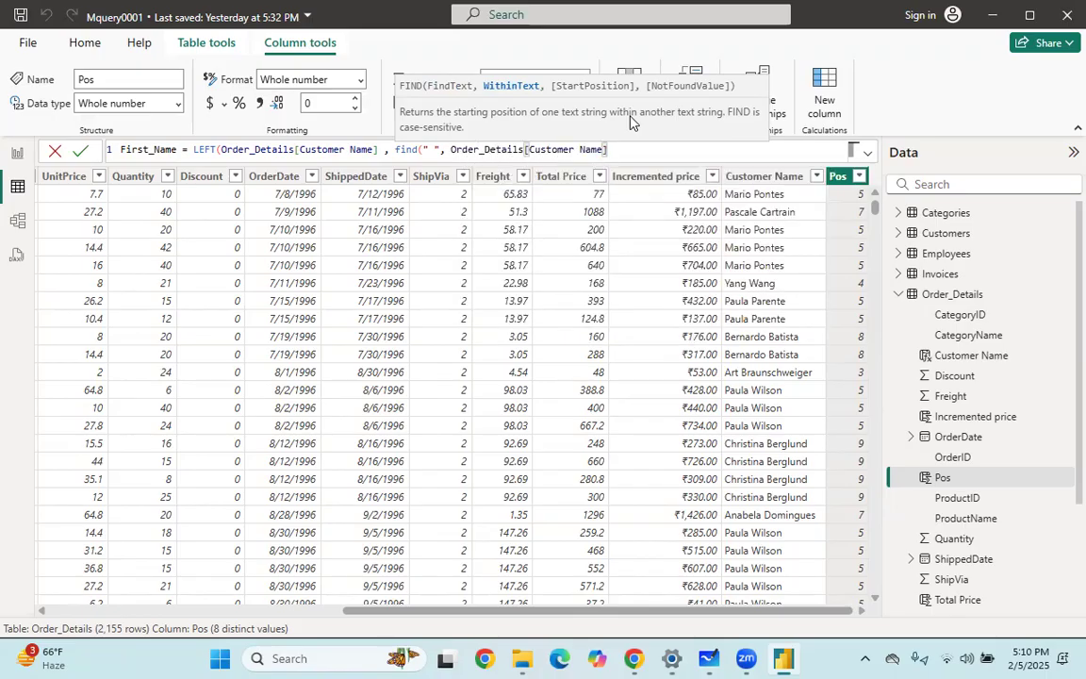
text()))
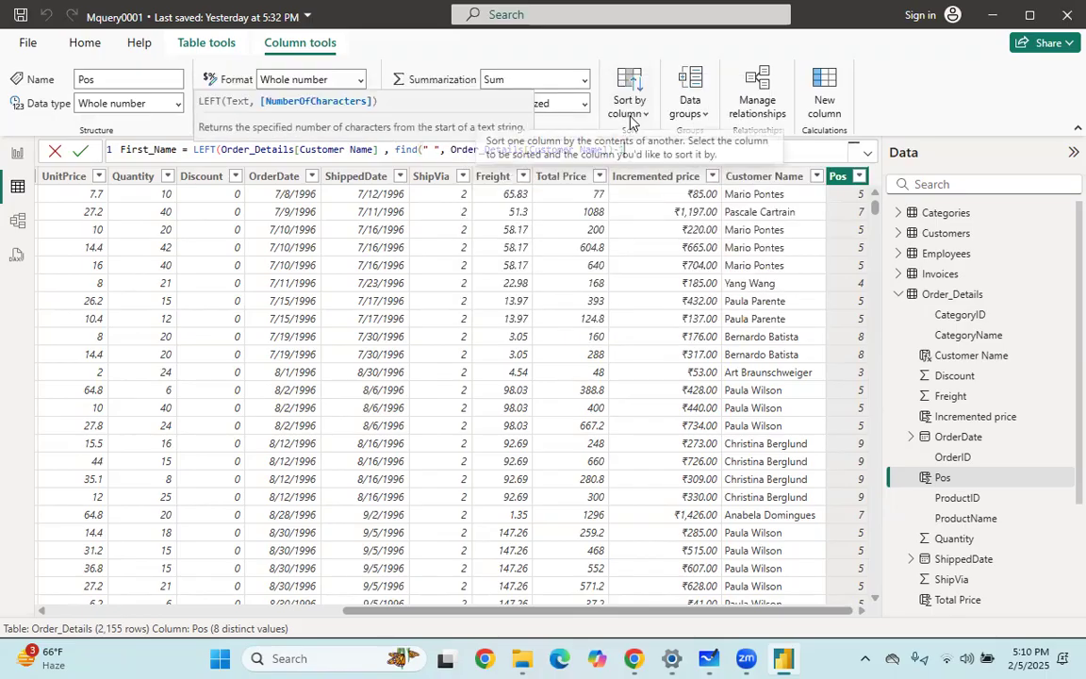
key(Return)
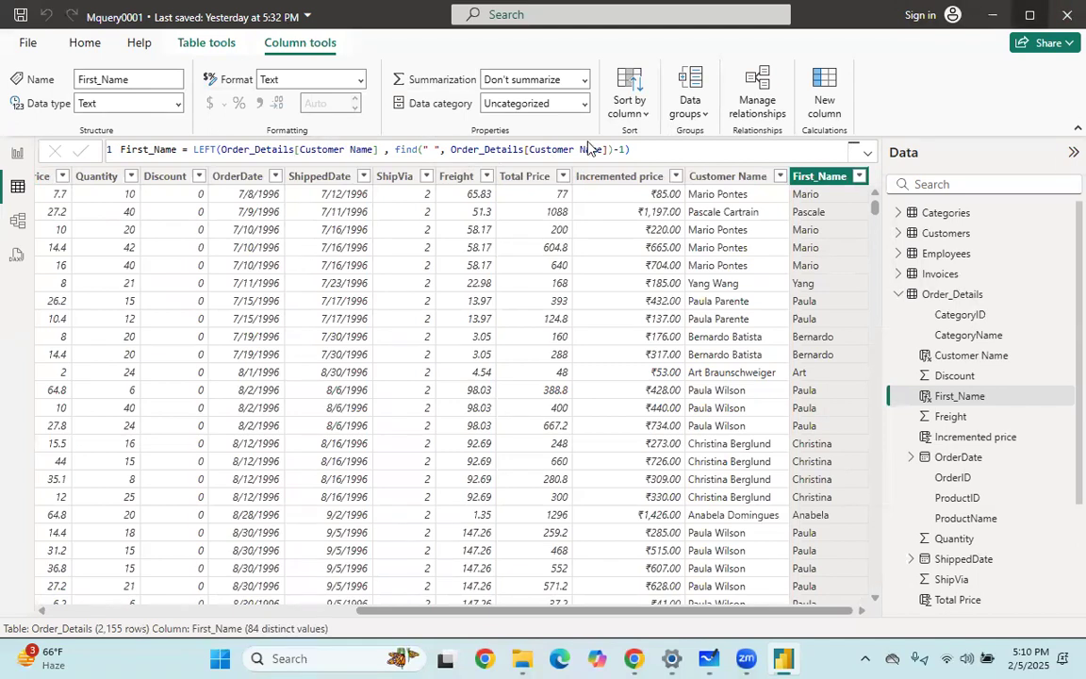
drag(893, 76, 892, 113)
mouse_move(892, 78)
mouse_down()
mouse_move(915, 109)
mouse_move(930, 90)
mouse_move(976, 91)
mouse_move(1001, 122)
mouse_move(1009, 75)
mouse_move(1017, 124)
mouse_up()
mouse_move(1036, 66)
mouse_down()
mouse_move(1034, 100)
mouse_move(1048, 86)
mouse_move(1076, 115)
mouse_move(1067, 129)
mouse_up()
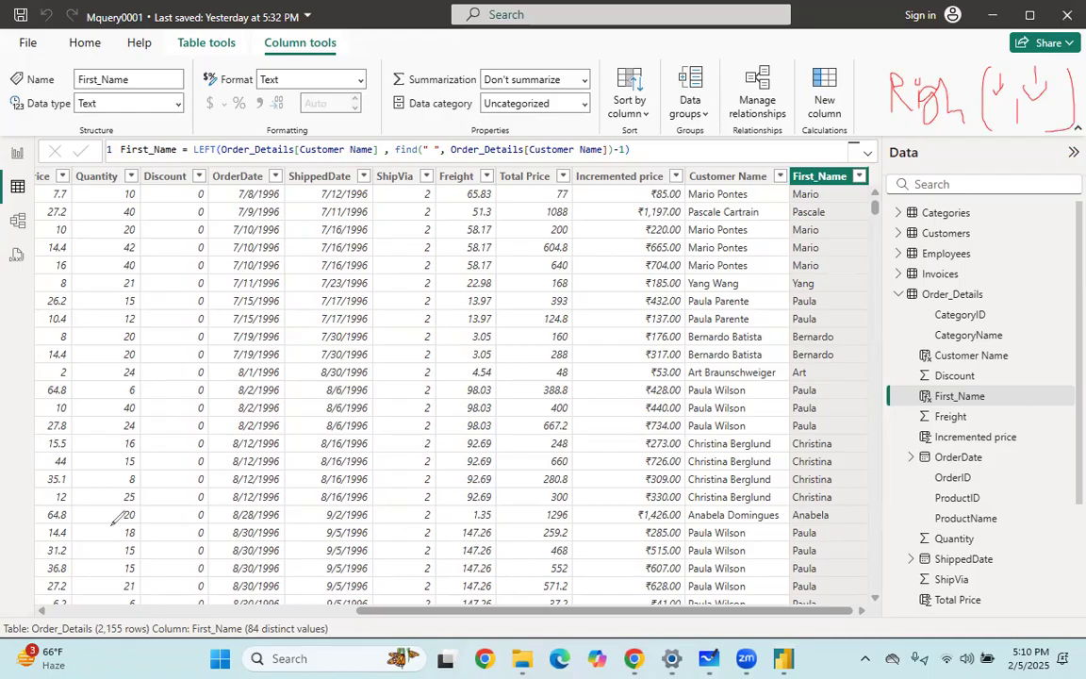
drag(751, 195, 710, 201)
click(79, 433)
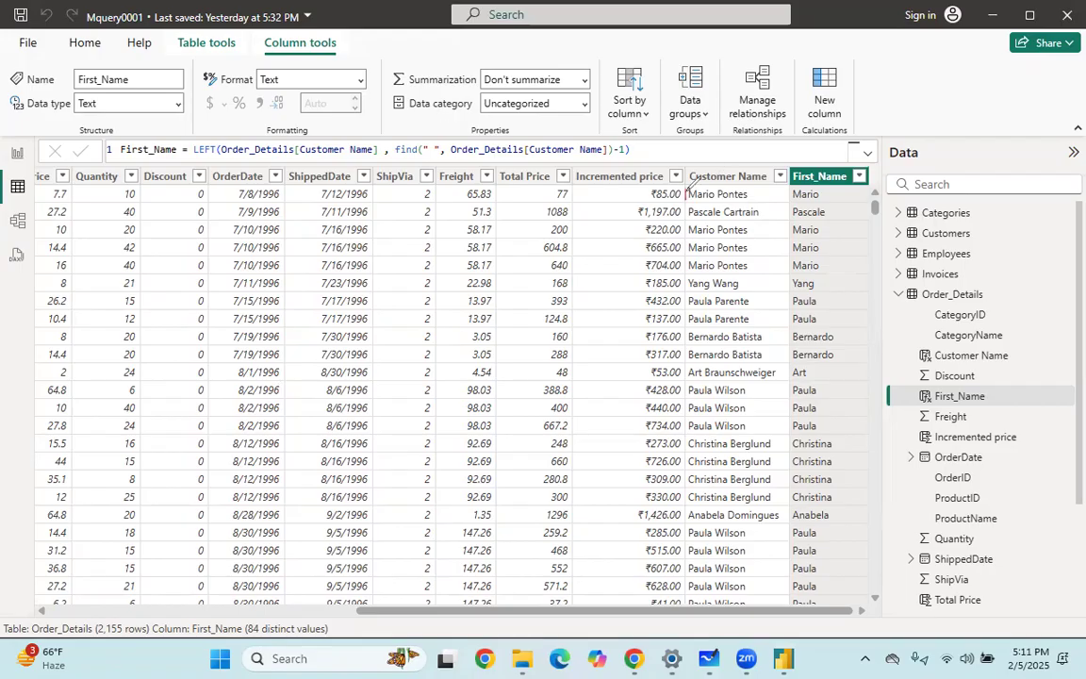
mouse_move(686, 188)
mouse_down()
mouse_move(757, 197)
mouse_move(733, 159)
mouse_up()
mouse_move(775, 143)
mouse_down()
mouse_move(776, 170)
mouse_move(793, 166)
mouse_up()
drag(762, 184, 810, 183)
drag(825, 141, 851, 143)
drag(870, 123, 889, 147)
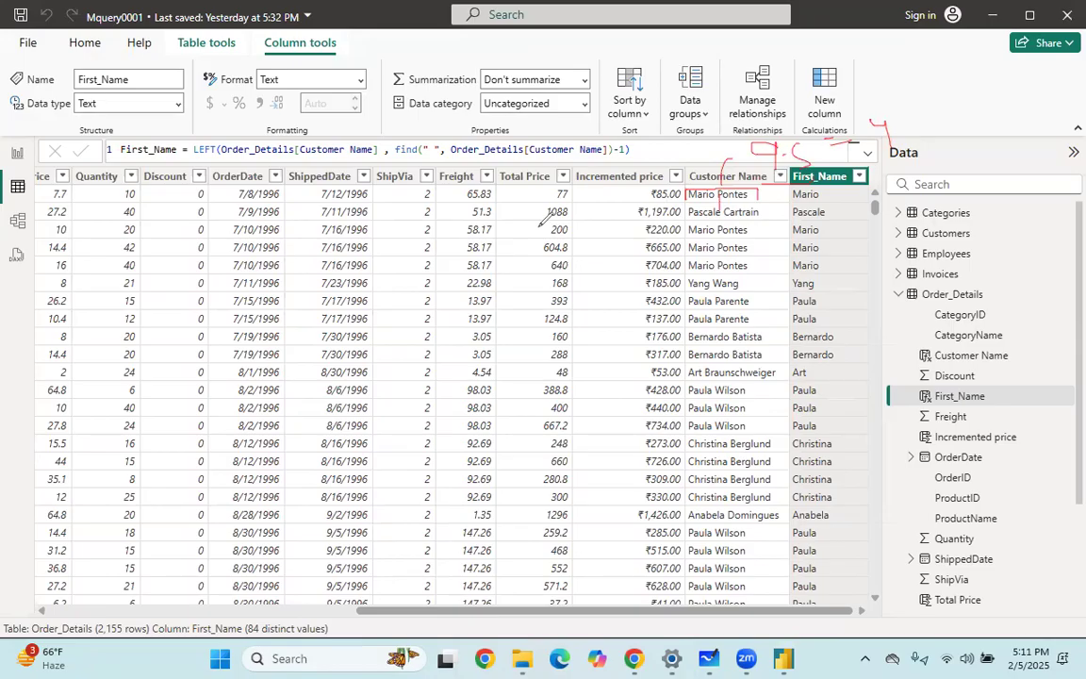
click(711, 185)
drag(645, 68, 969, 67)
mouse_move(666, 99)
mouse_down()
mouse_move(936, 101)
mouse_move(925, 106)
mouse_up()
drag(670, 91, 766, 144)
mouse_move(650, 56)
mouse_down()
mouse_move(845, 58)
mouse_move(846, 83)
mouse_up()
drag(645, 58, 645, 84)
drag(721, 40, 761, 58)
mouse_move(874, 54)
mouse_down()
mouse_move(932, 53)
mouse_move(897, 66)
mouse_up()
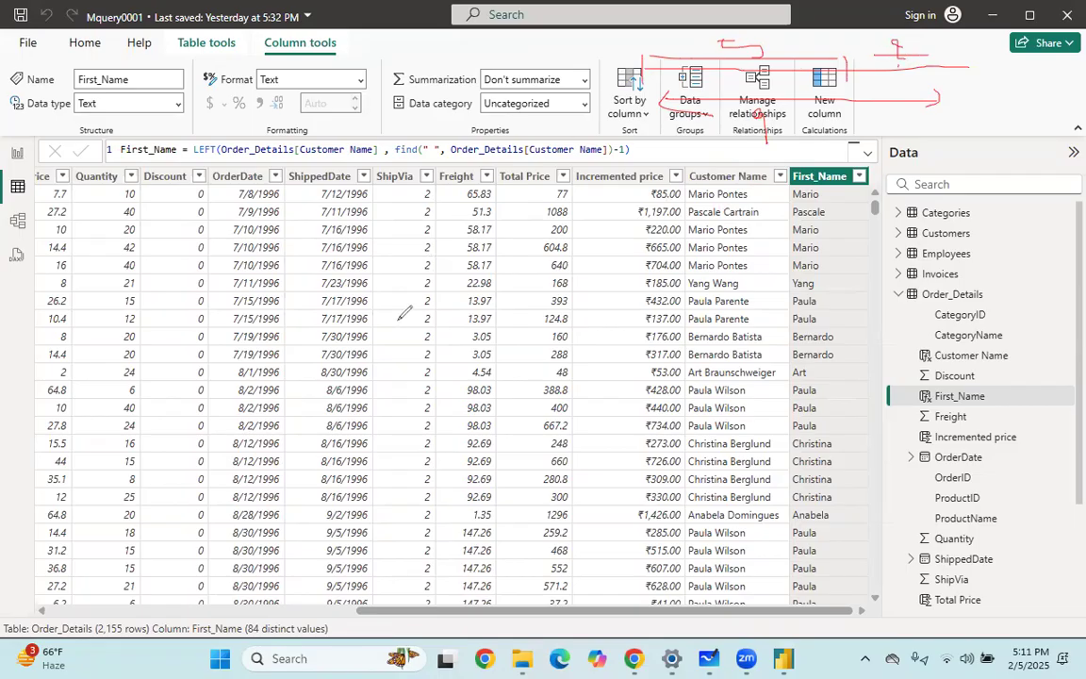
drag(760, 100, 771, 105)
mouse_move(761, 49)
mouse_down()
mouse_move(712, 58)
mouse_move(757, 39)
mouse_up()
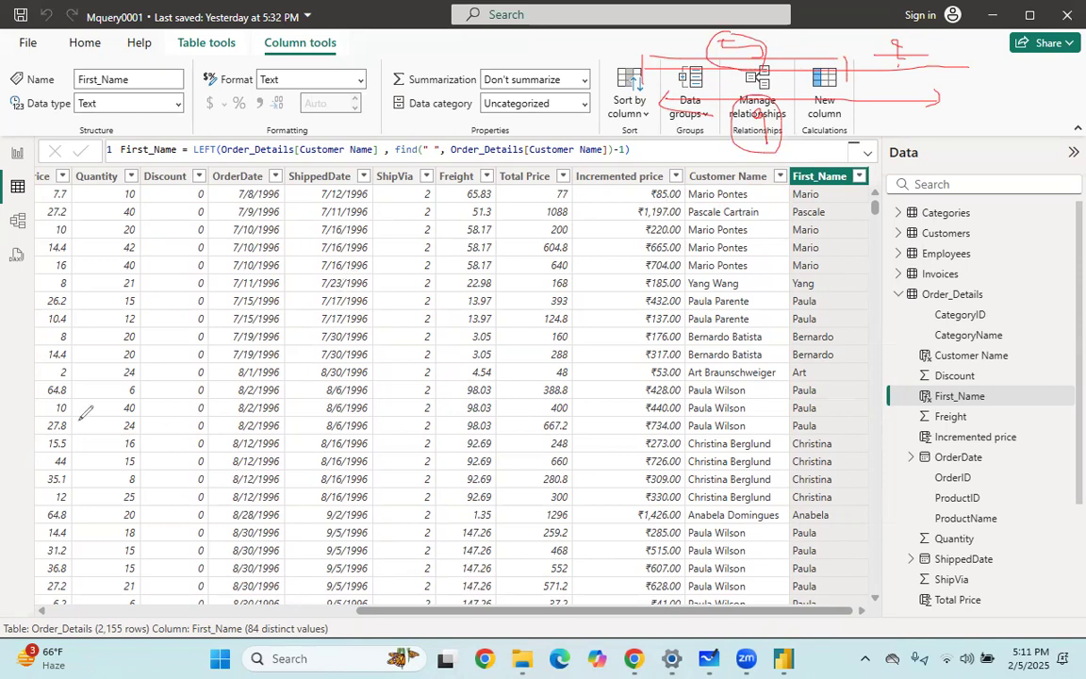
key(Escape)
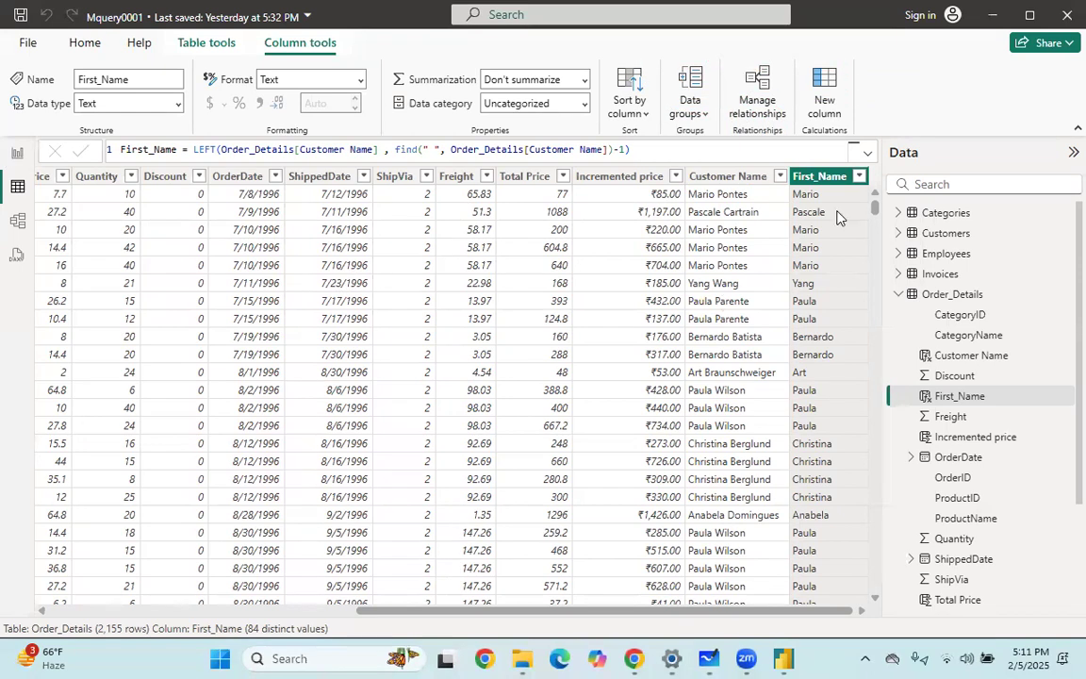
Add a calculated column named Last name to the Order_Details table and start its formula with the RIGHT function.
right_click(1063, 297)
click(1054, 330)
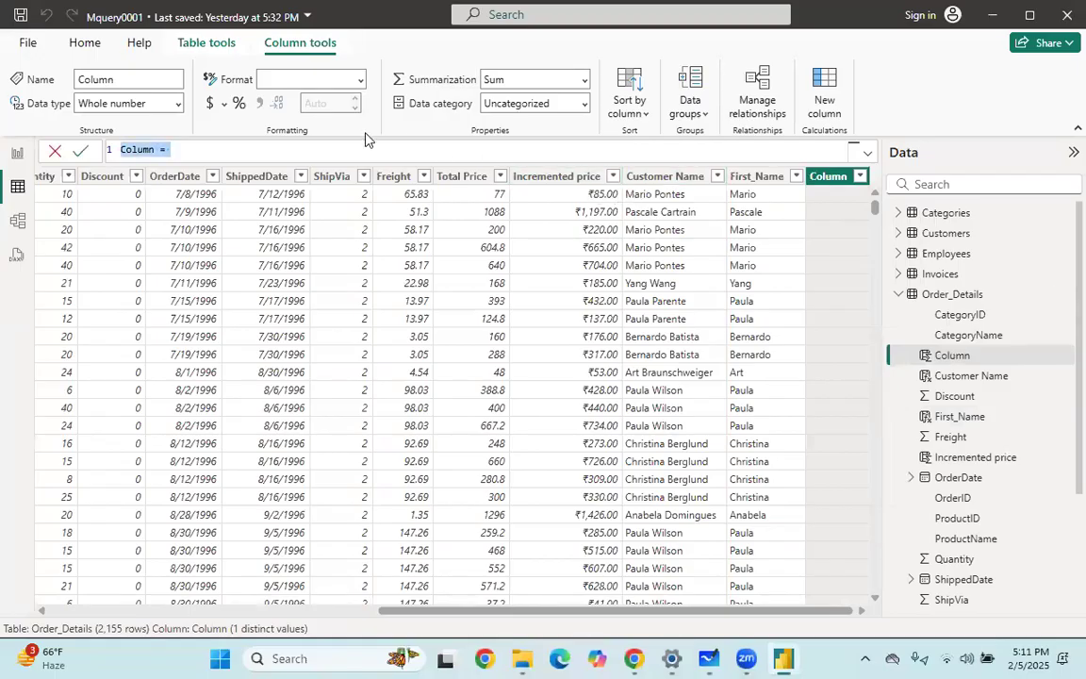
key(BackSpace)
text(Last name =)
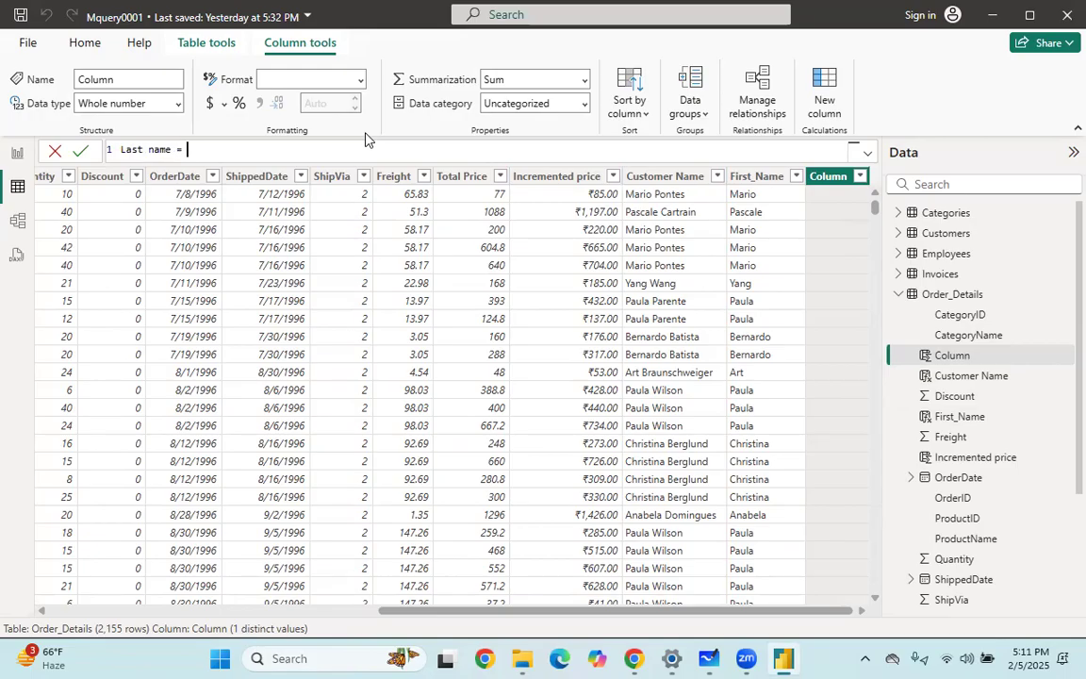
text( righ)
key(Tab)
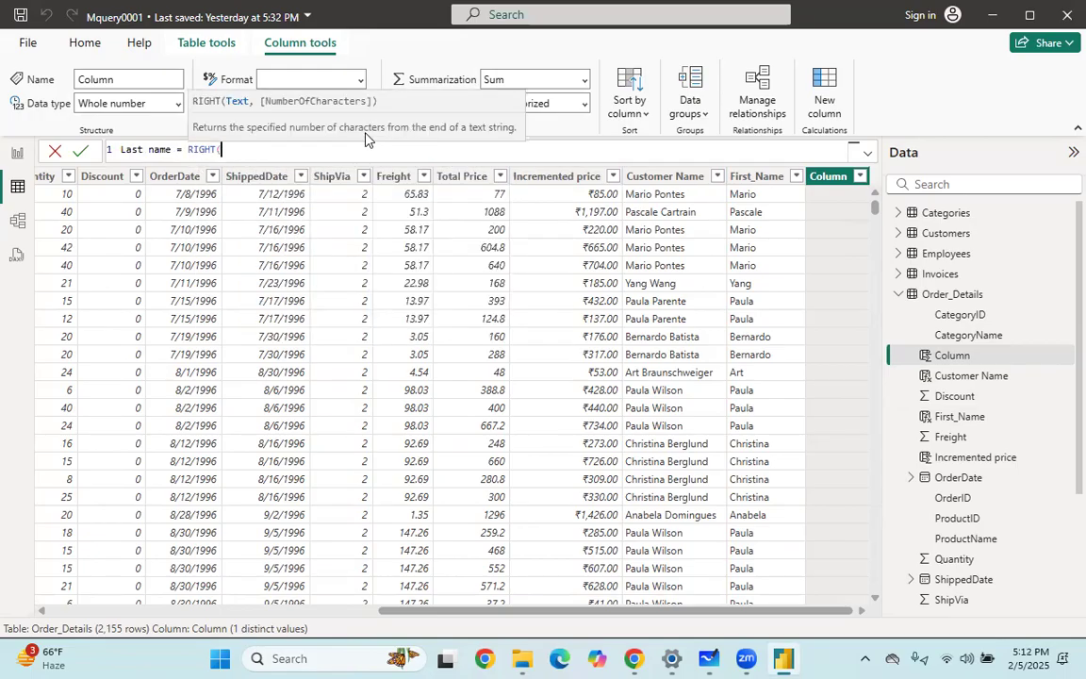
Supply Order_Details[Customer Name] as the text argument of the RIGHT function.
text(co)
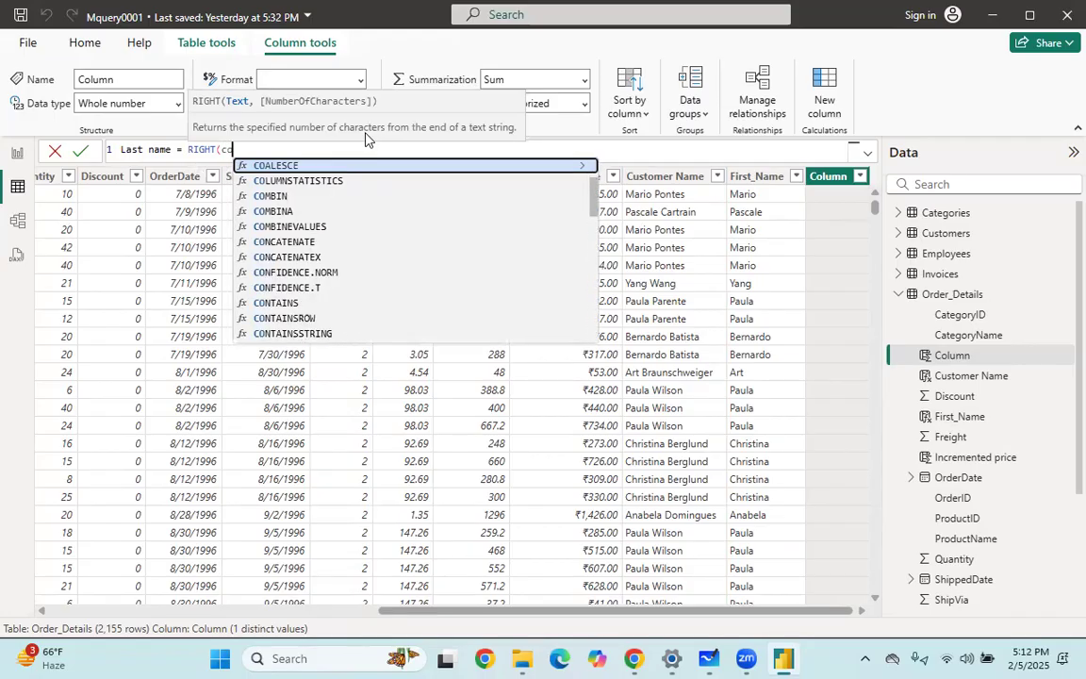
text(n)
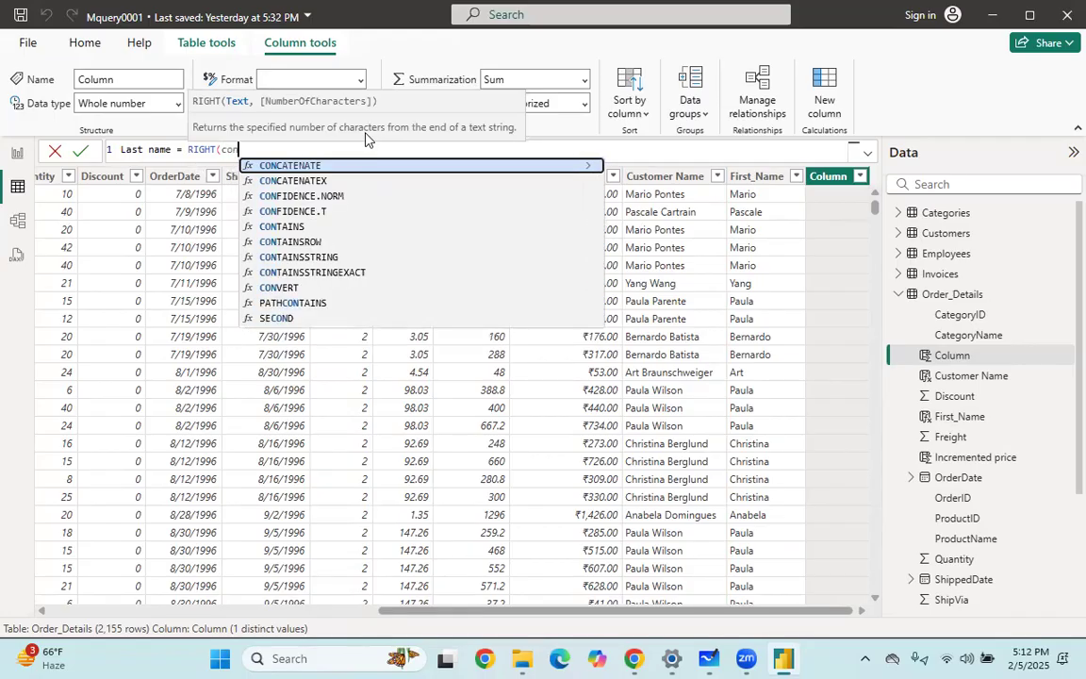
key(BackSpace)
key(BackSpace)
text(ust)
key(Tab)
key(BackSpace)
key(BackSpace)
key(BackSpace)
key(BackSpace)
key(BackSpace)
key(BackSpace)
key(BackSpace)
key(BackSpace)
key(BackSpace)
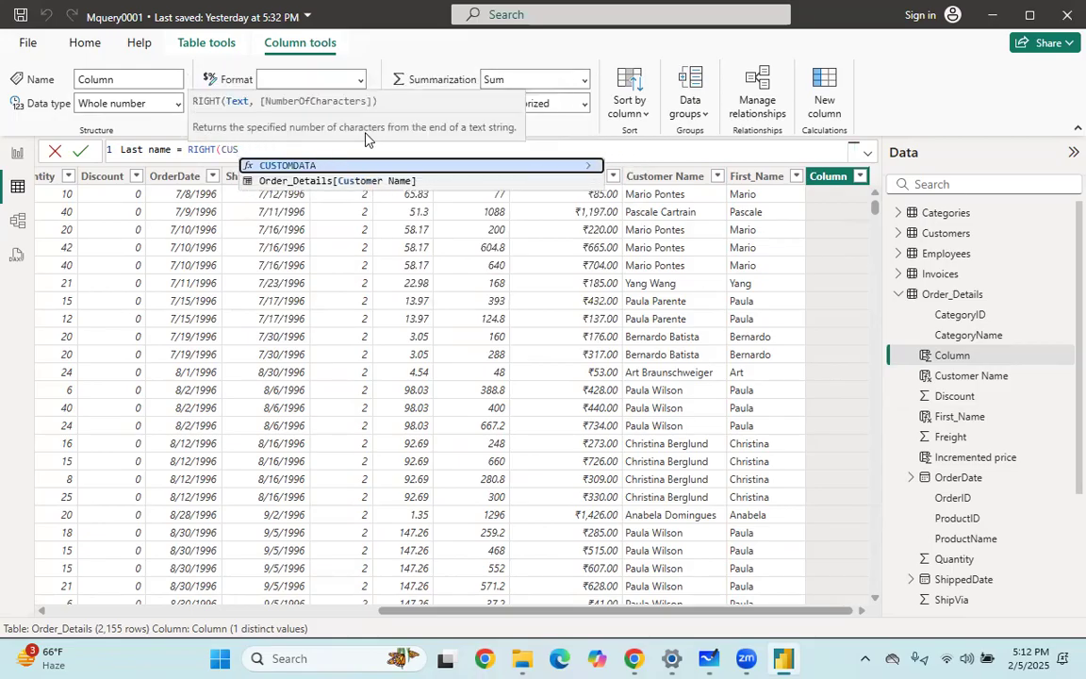
key(Down)
key(Tab)
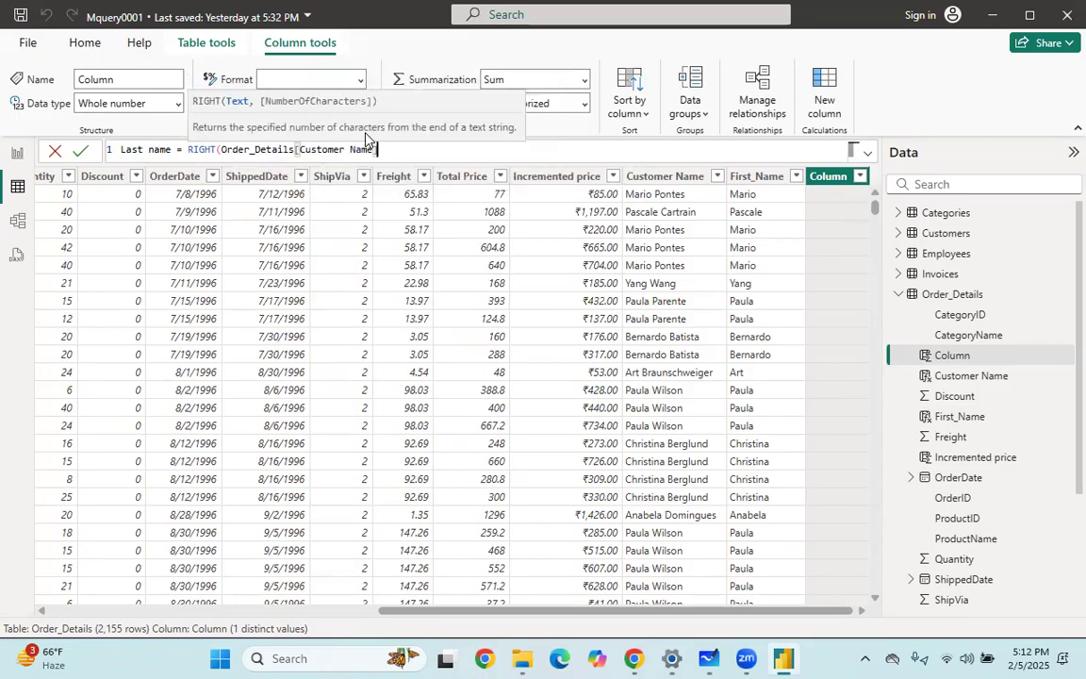
text(,)
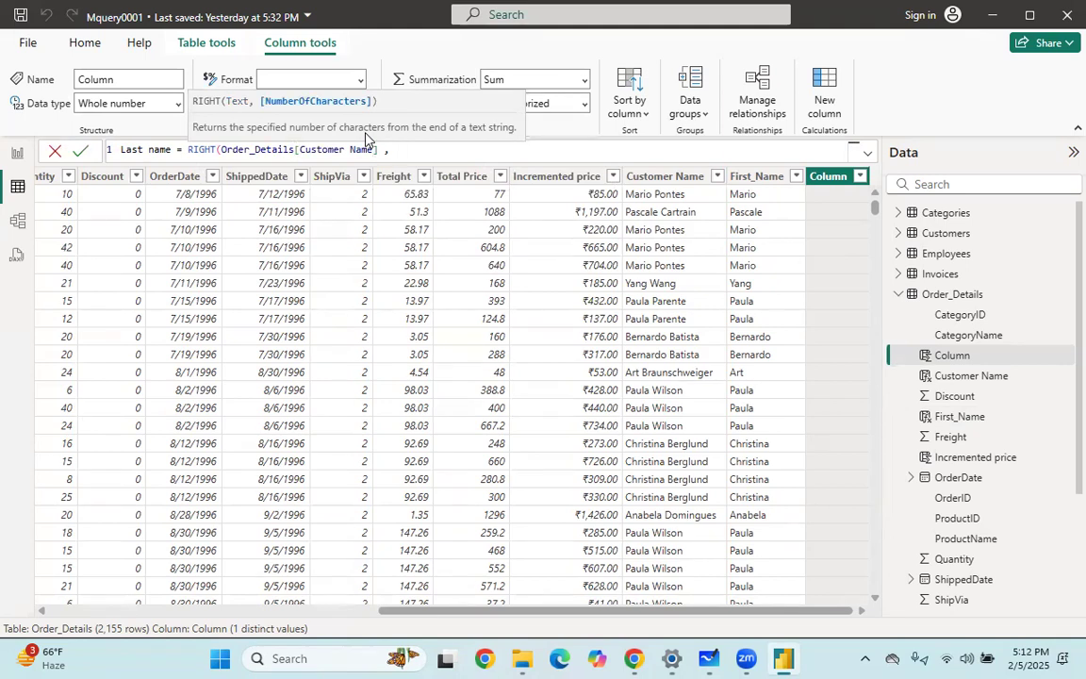
Enter LEN(Order_Details[Customer Name])-find(" ",Order_Details[Customer Name]) as the RIGHT function's number of characters and commit the Last name formula.
text( LEN()
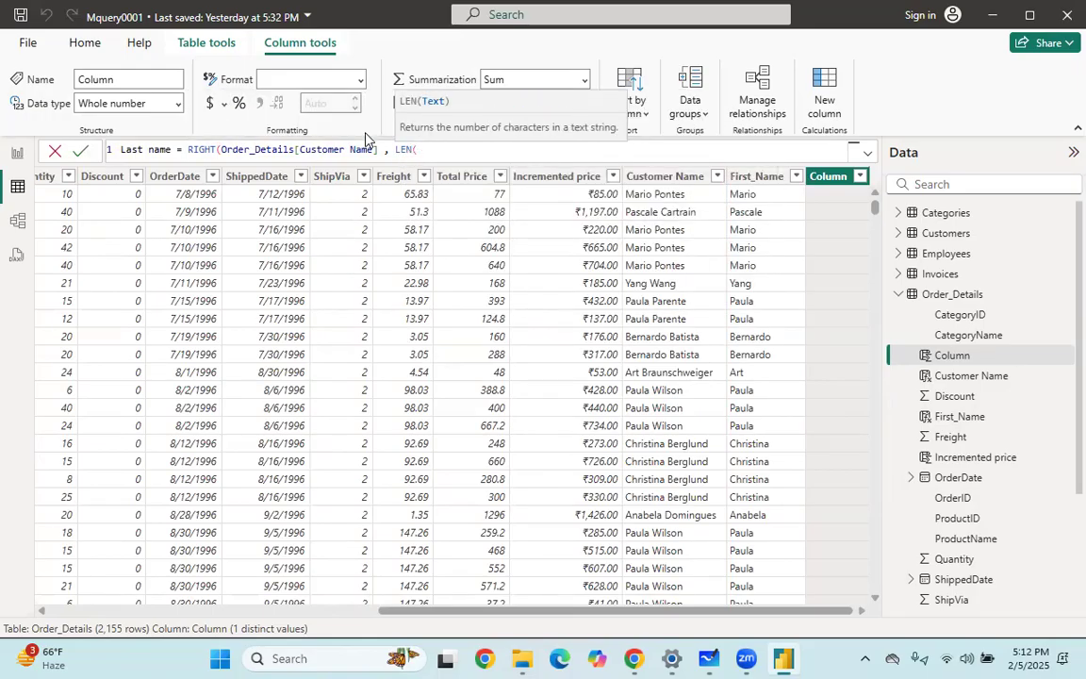
text(c)
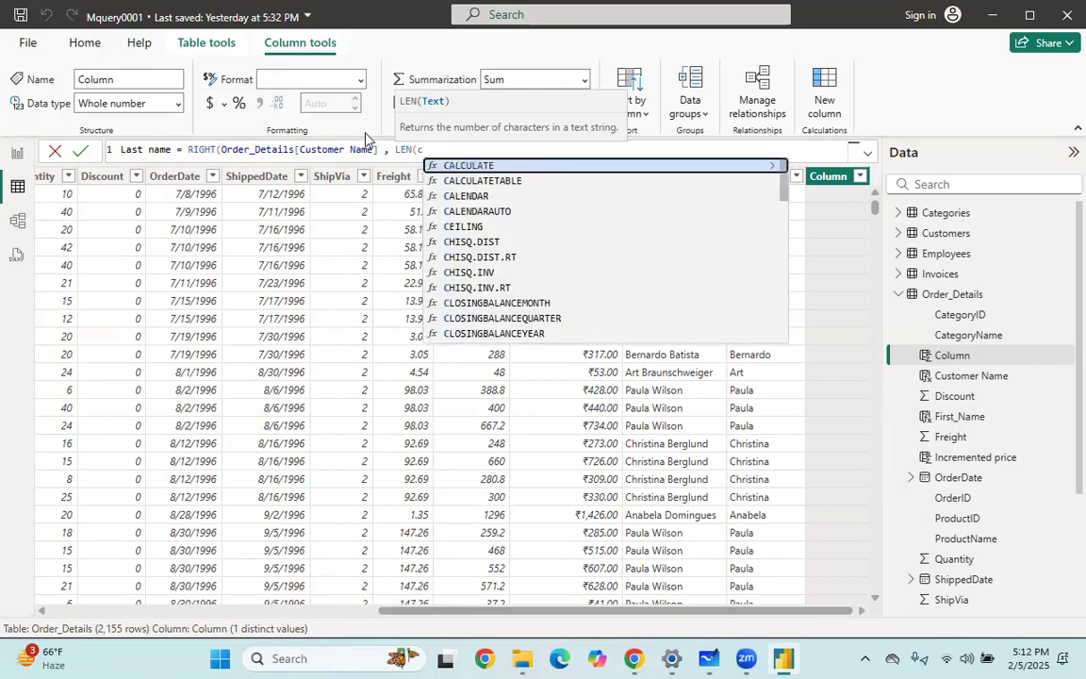
text(us)
key(Tab)
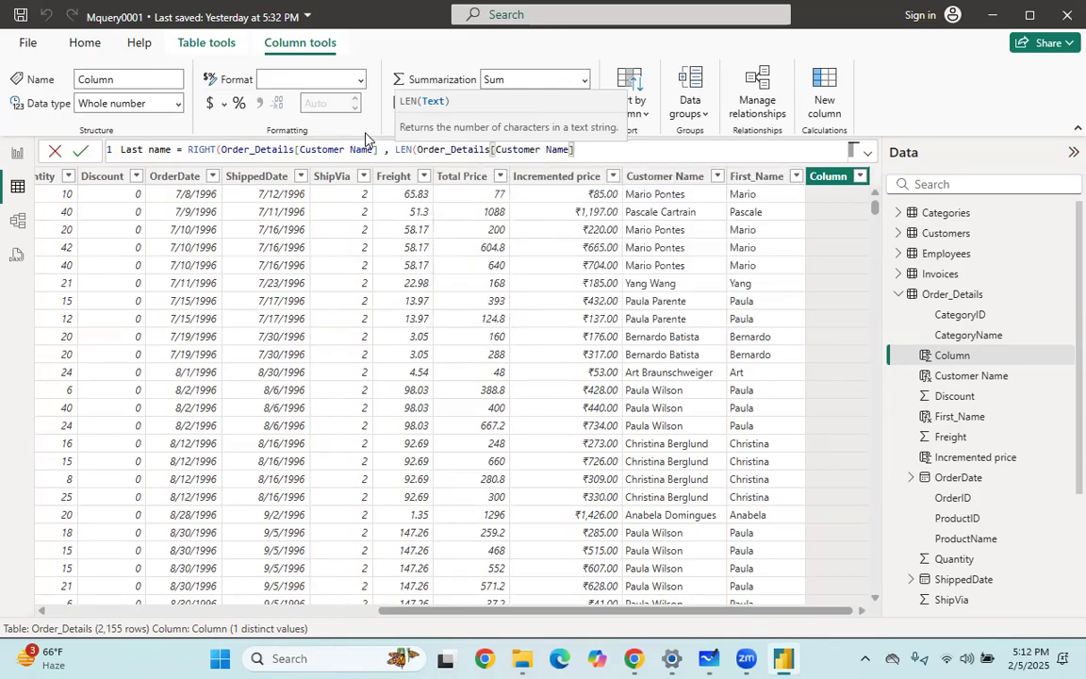
text()-find)
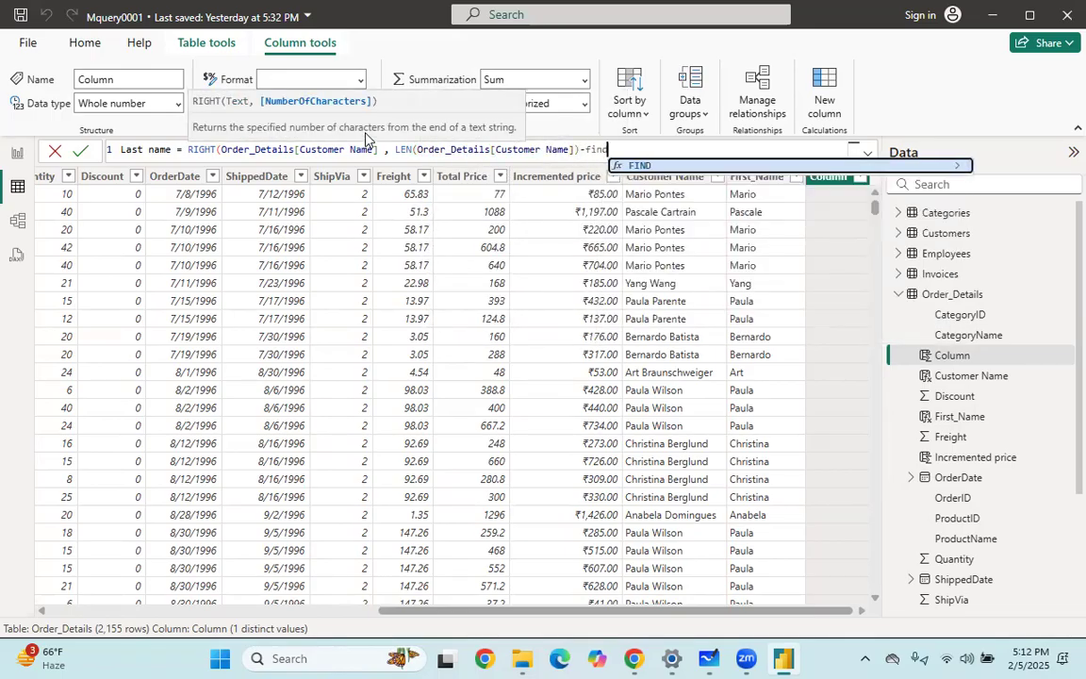
text(()
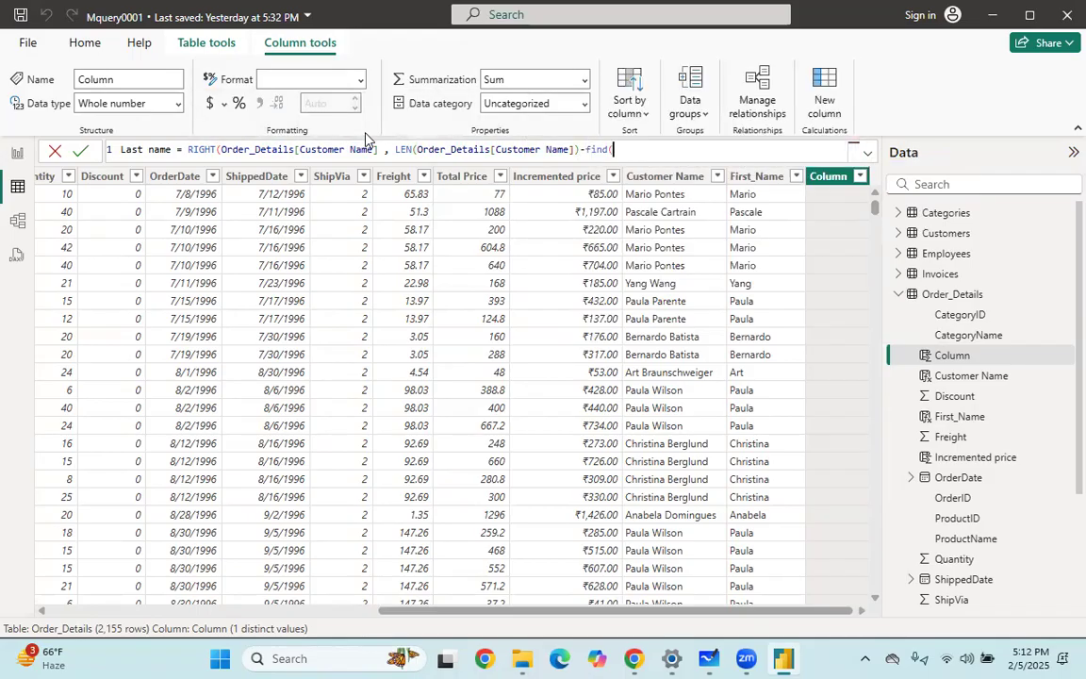
text(" ",cus)
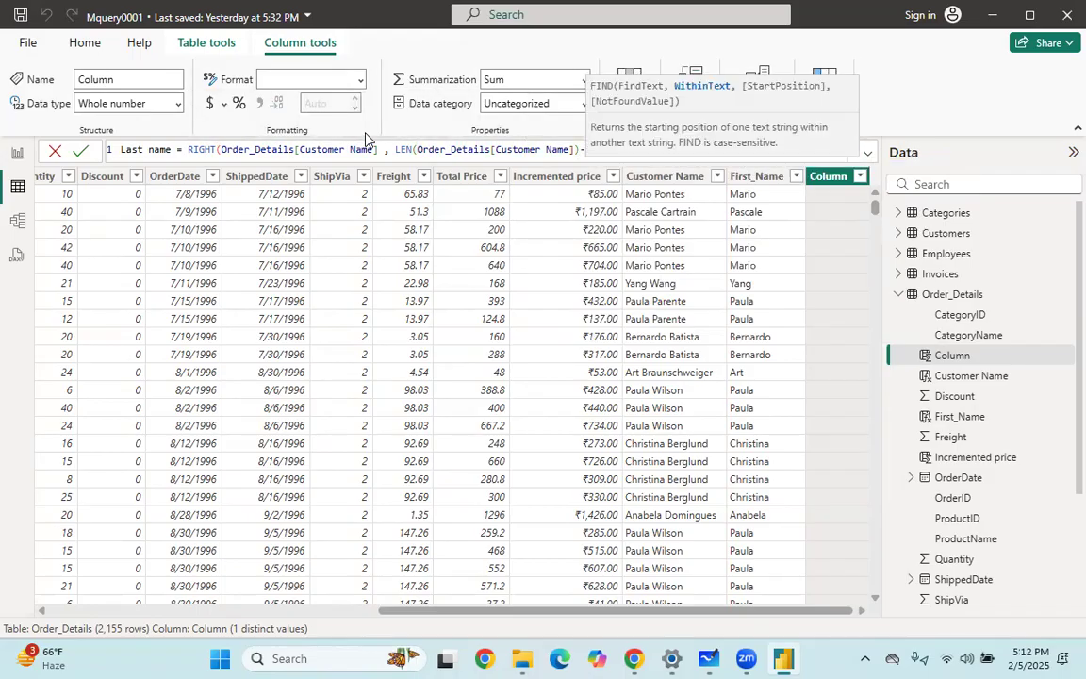
key(Tab)
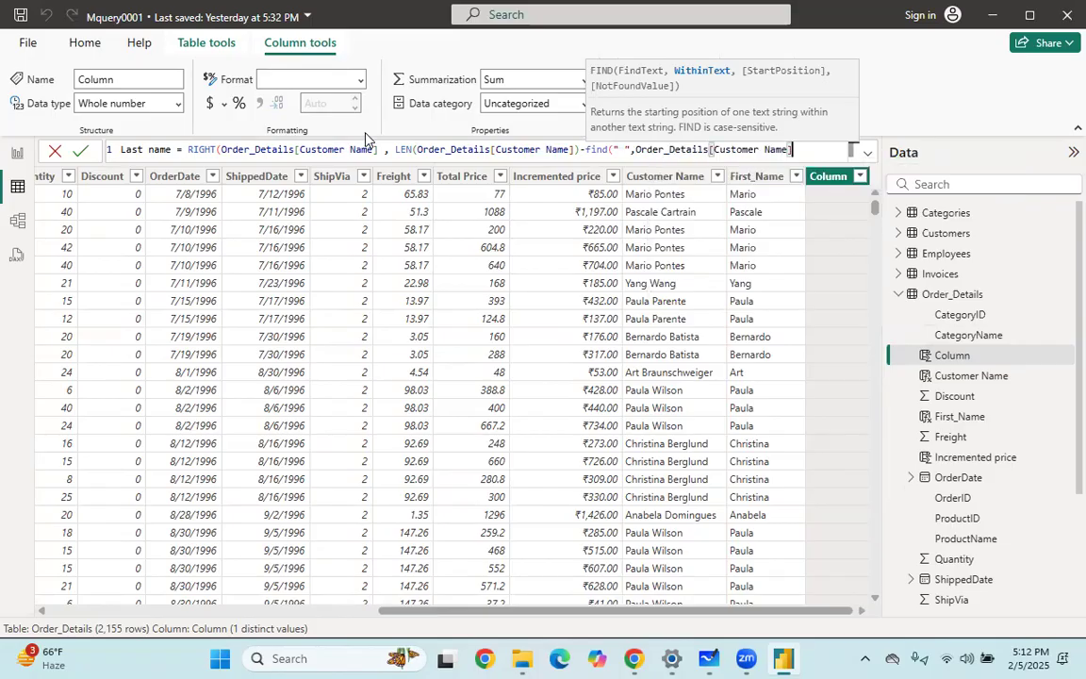
text()))
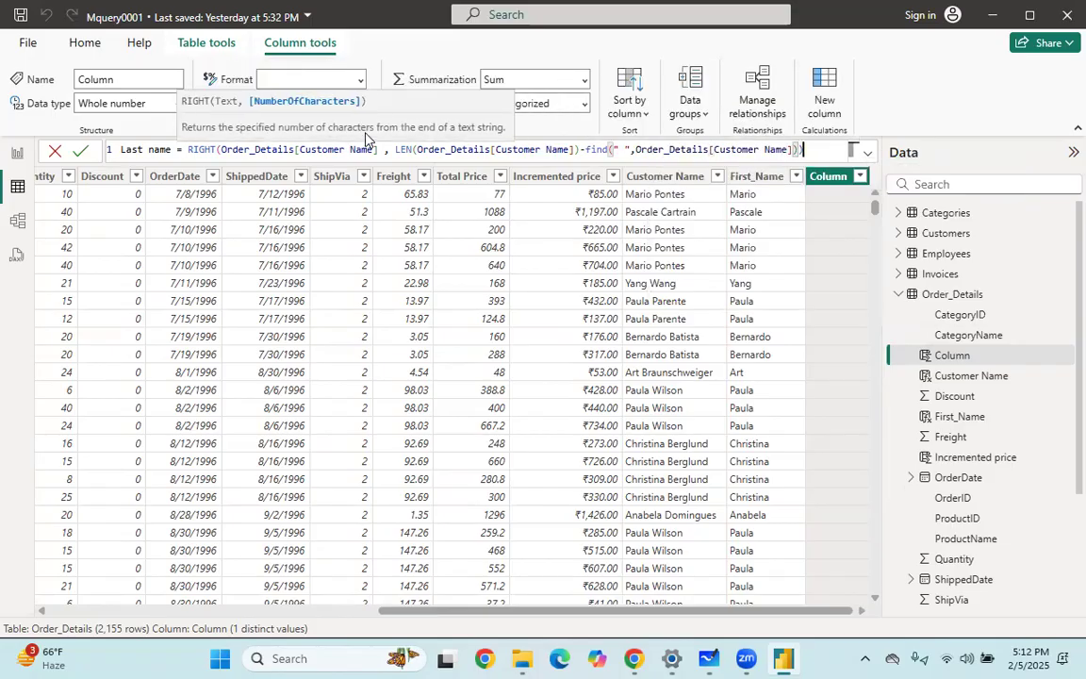
key(Return)
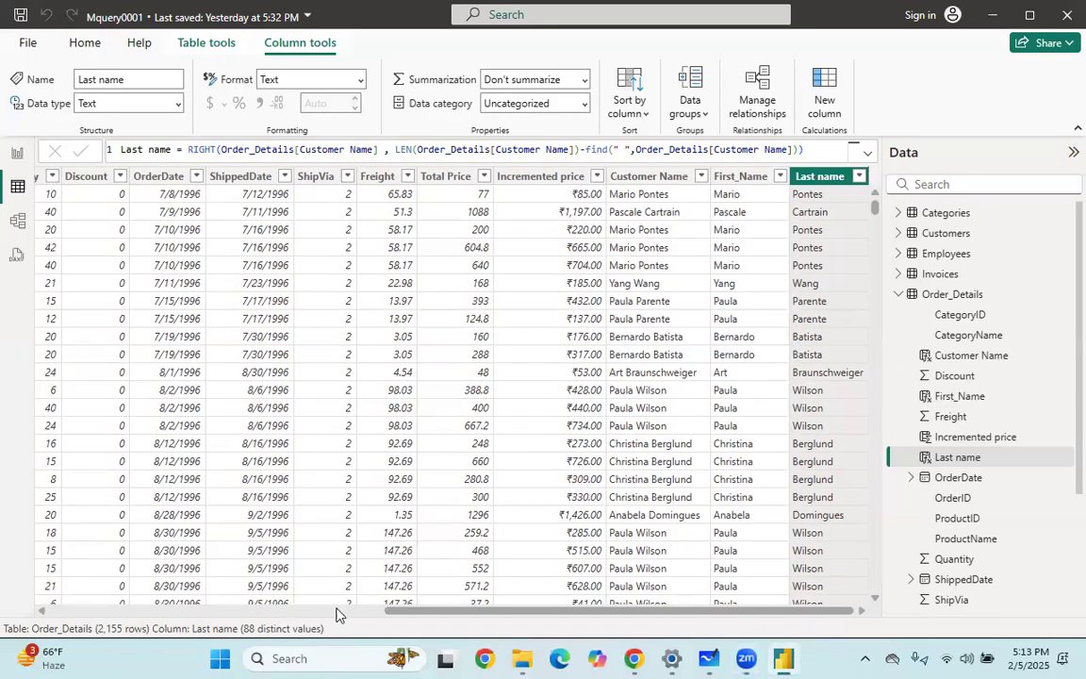
drag(396, 607, 940, 639)
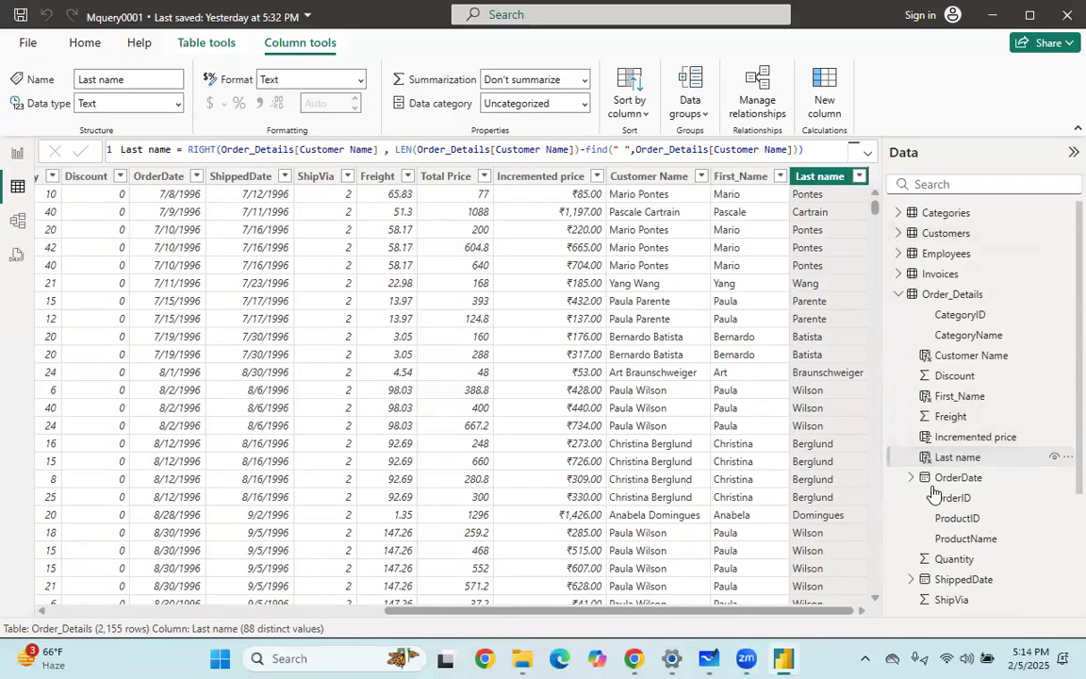
Review the columns of the Customers table and the full width of the Order_Details table.
click(971, 296)
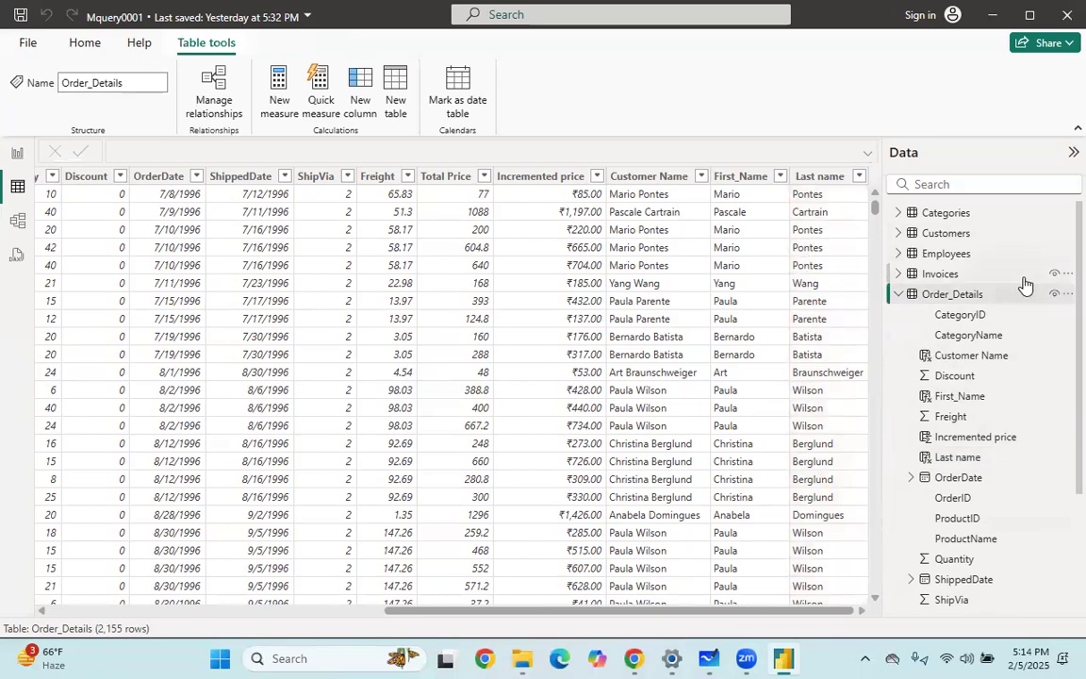
click(947, 235)
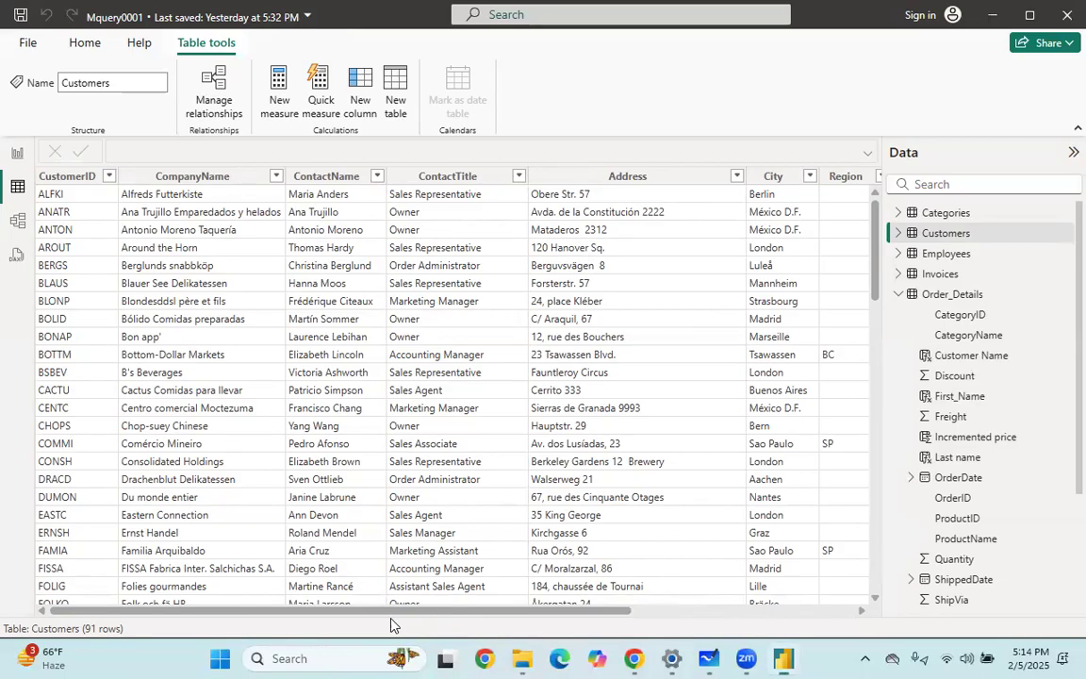
drag(536, 610, 509, 610)
drag(586, 616, 417, 609)
click(945, 298)
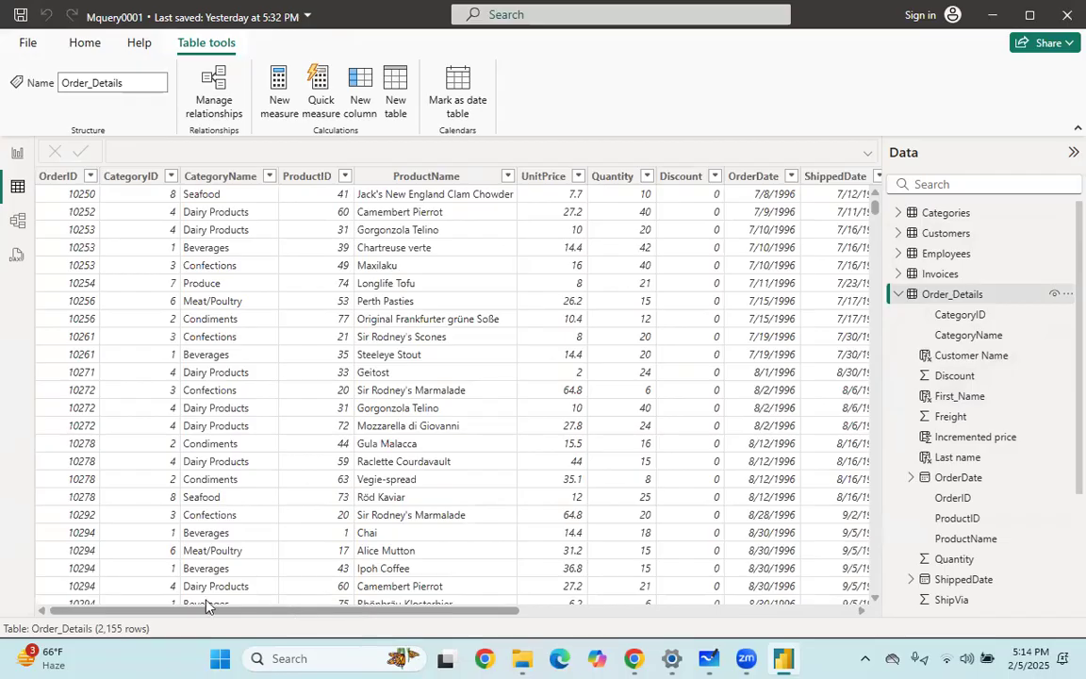
drag(475, 616, 921, 608)
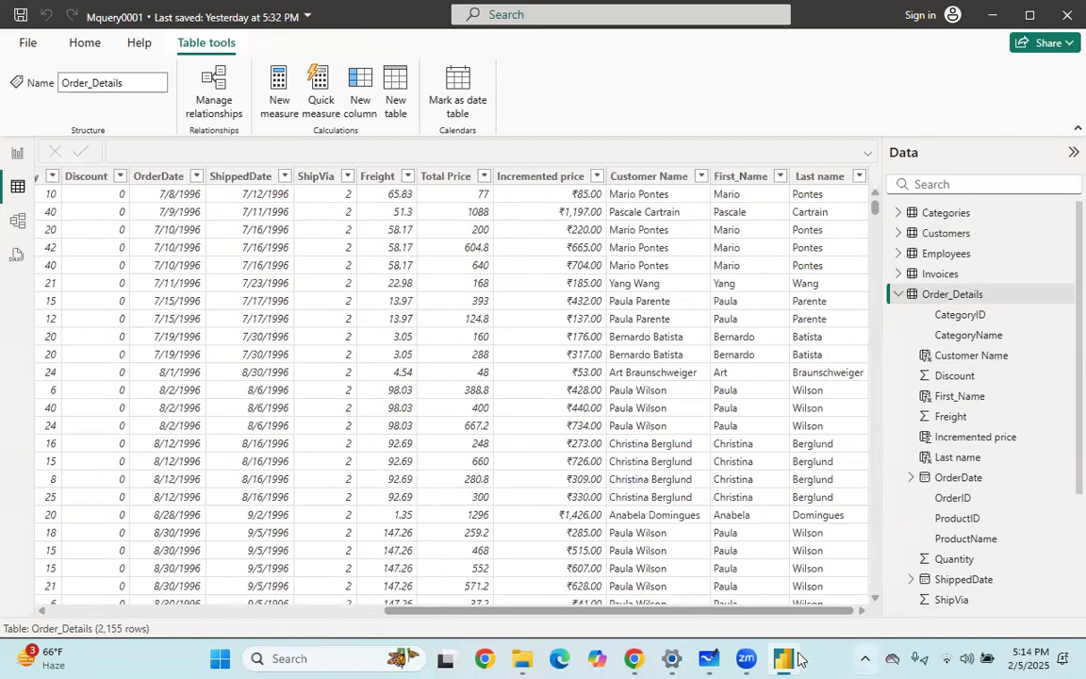
scroll(527, 570, left, 10)
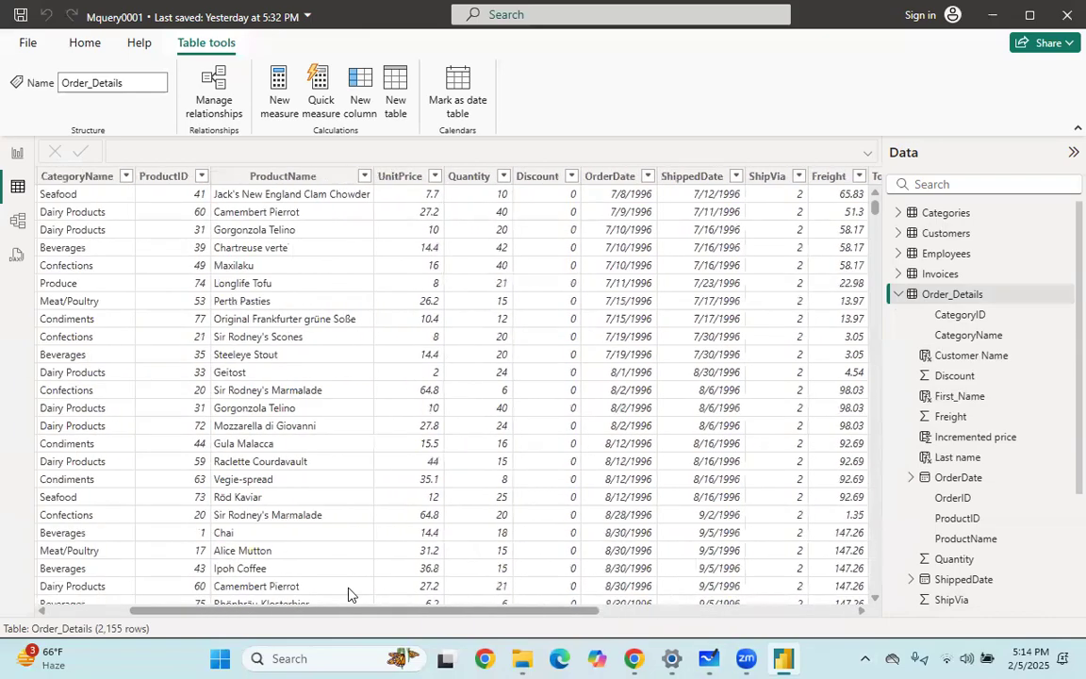
scroll(338, 591, left, 3)
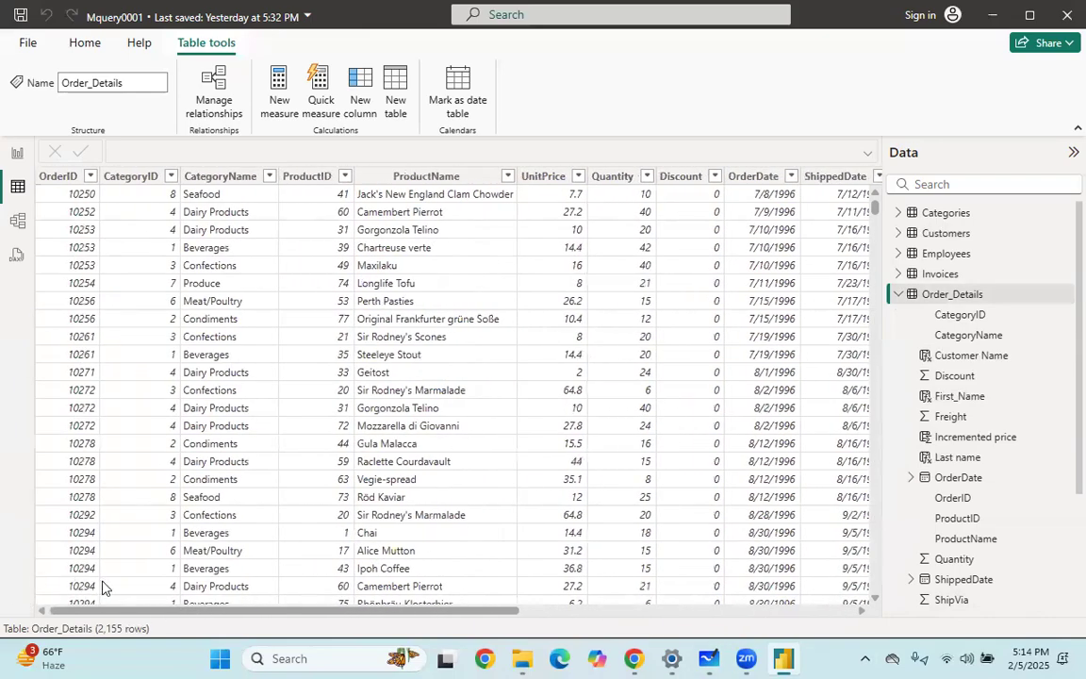
scroll(387, 577, right, 13)
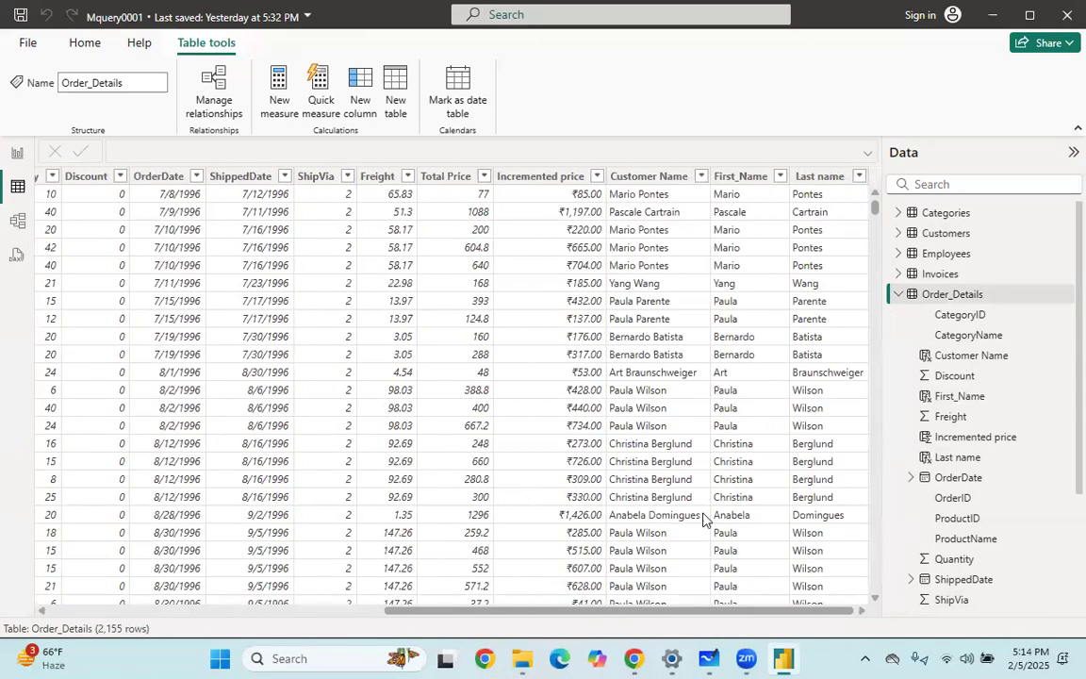
scroll(425, 584, left, 8)
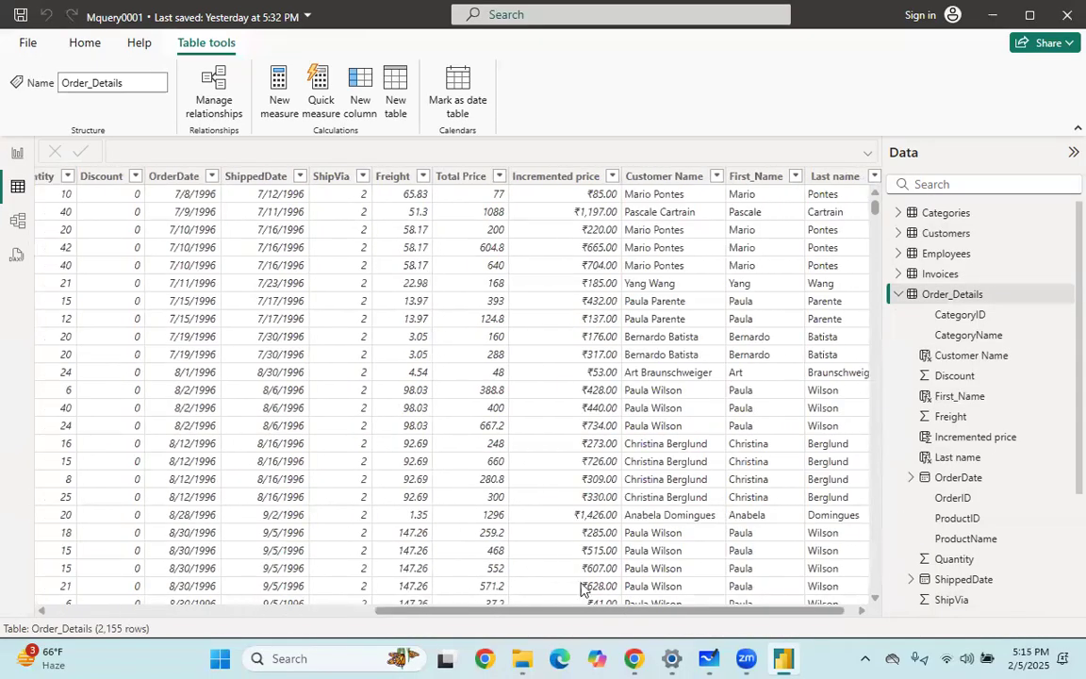
scroll(424, 591, left, 4)
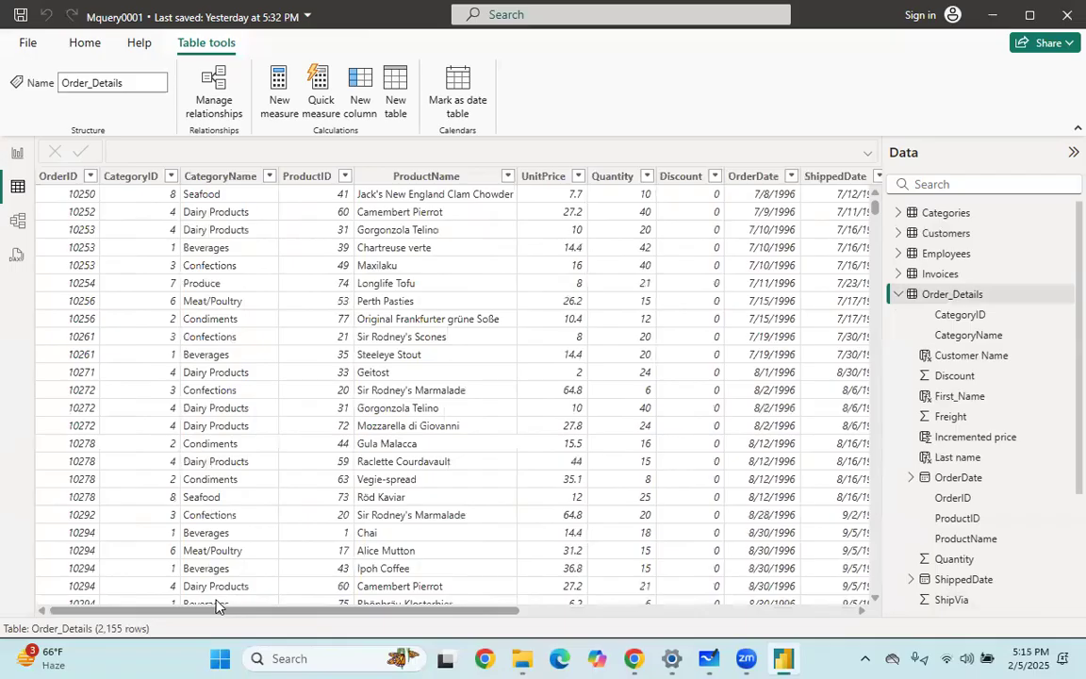
Set the display format of the Employees table's BirthDate column to 14 March, 2001 (d mmmm, yyyy).
click(901, 295)
click(943, 253)
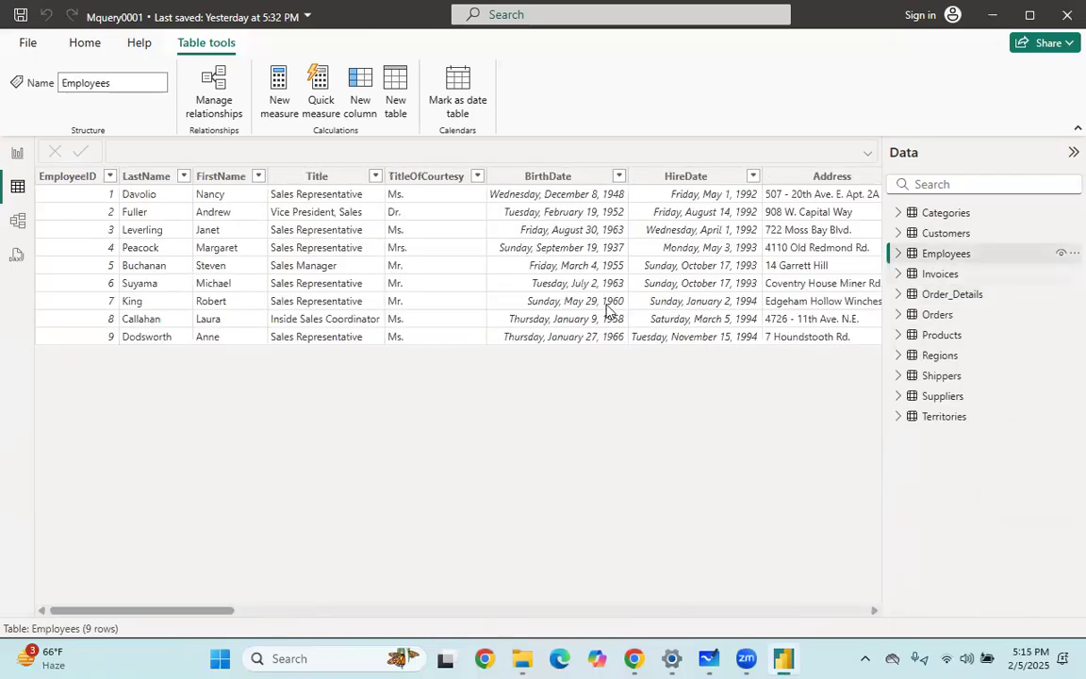
click(427, 177)
click(552, 178)
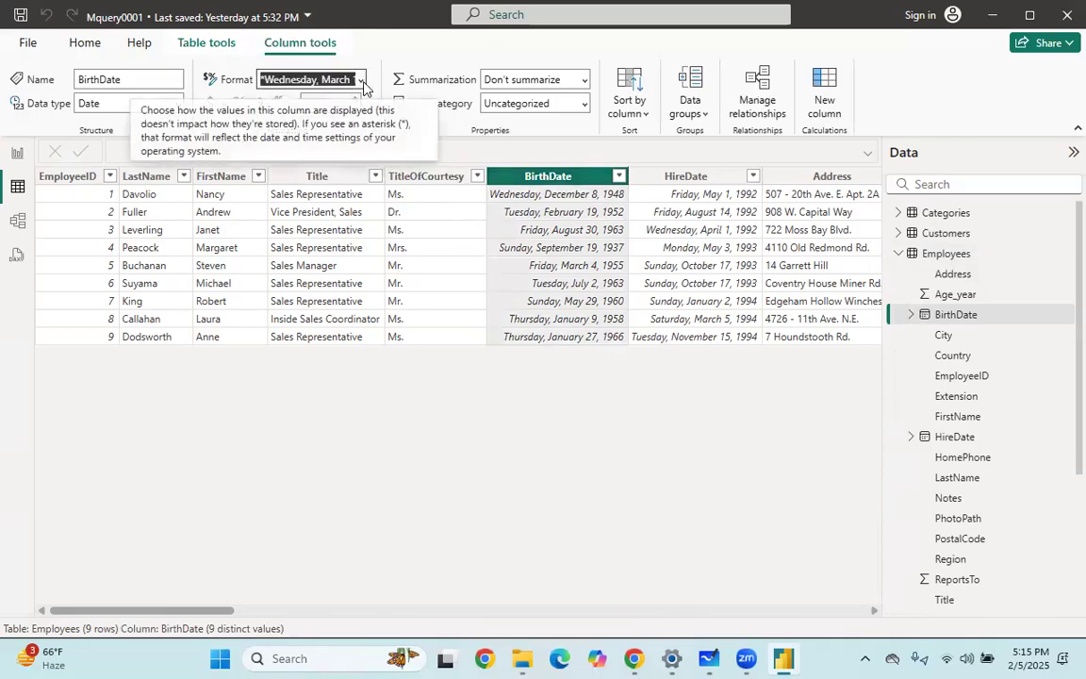
click(359, 81)
click(346, 248)
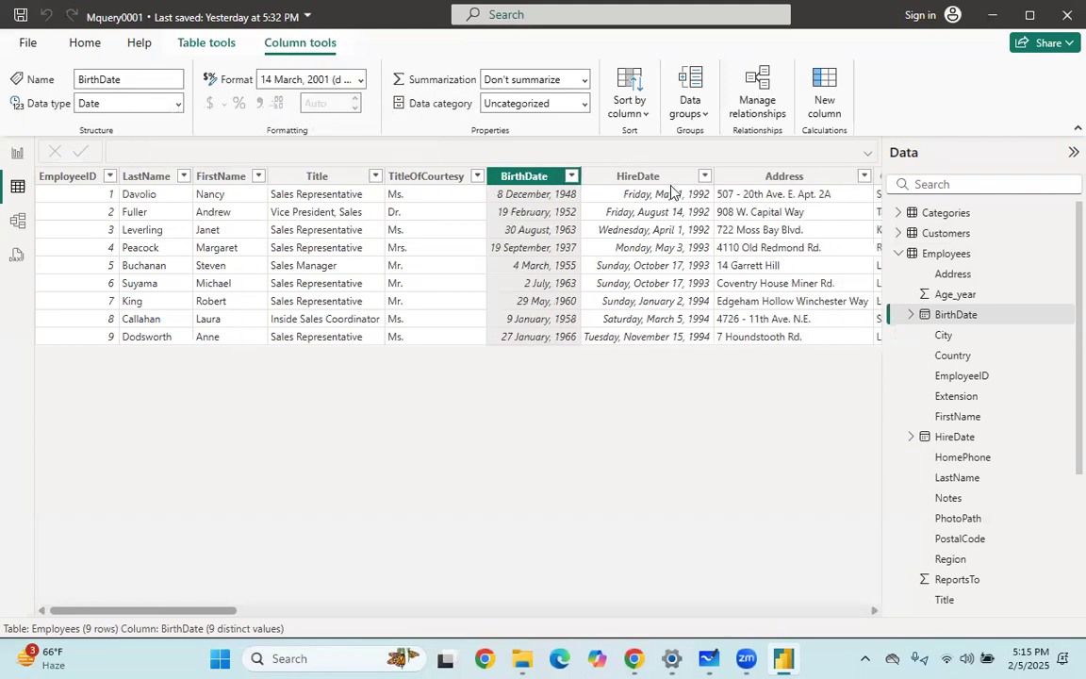
Format the Employees table's HireDate column as 14 March, 2001 (d mmmm, yyyy).
click(608, 175)
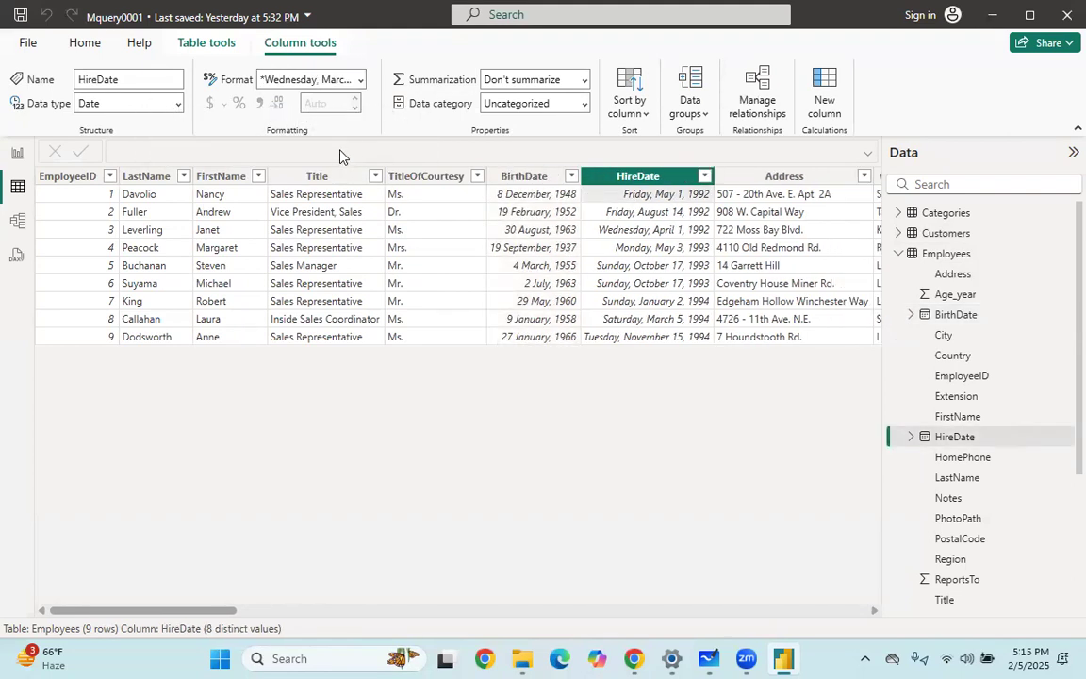
click(319, 79)
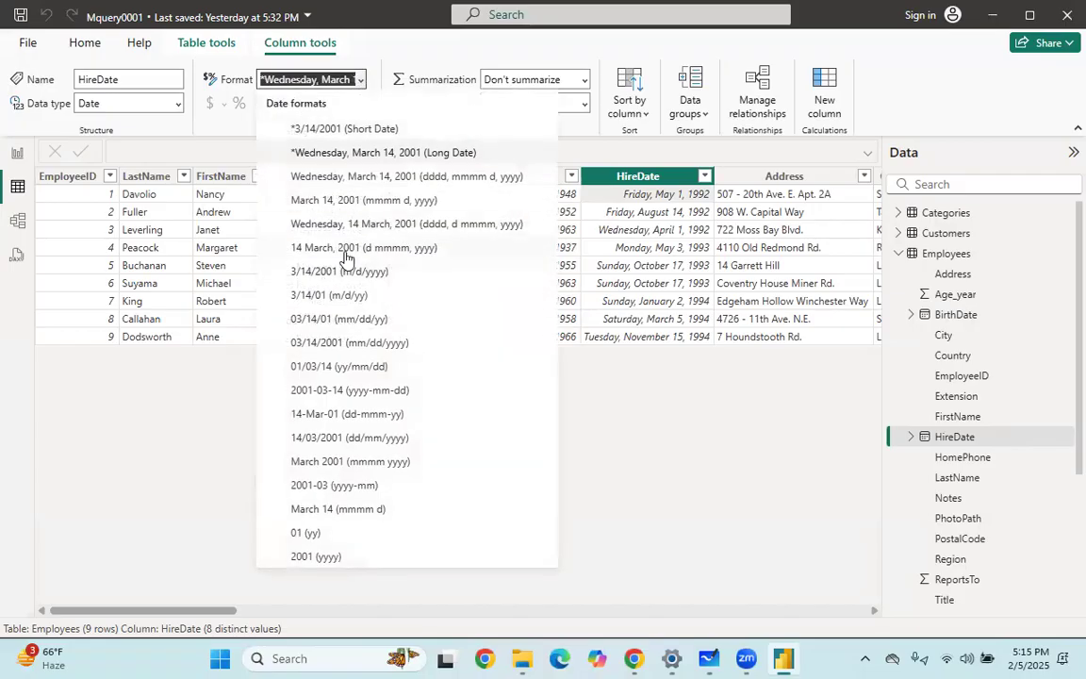
click(353, 248)
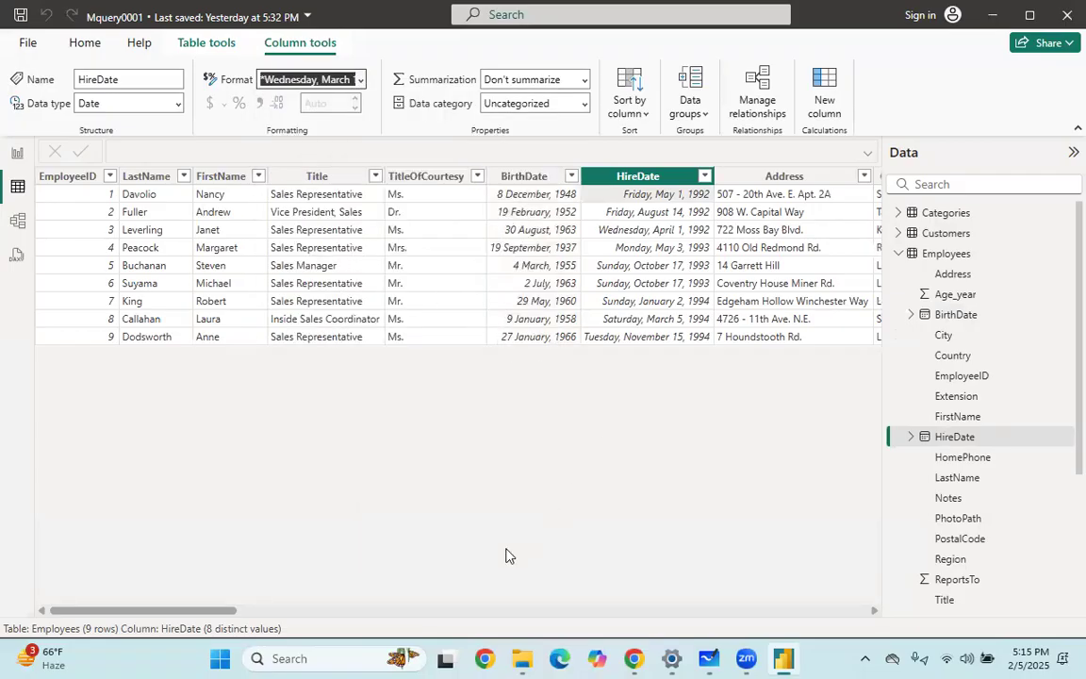
drag(213, 618, 259, 604)
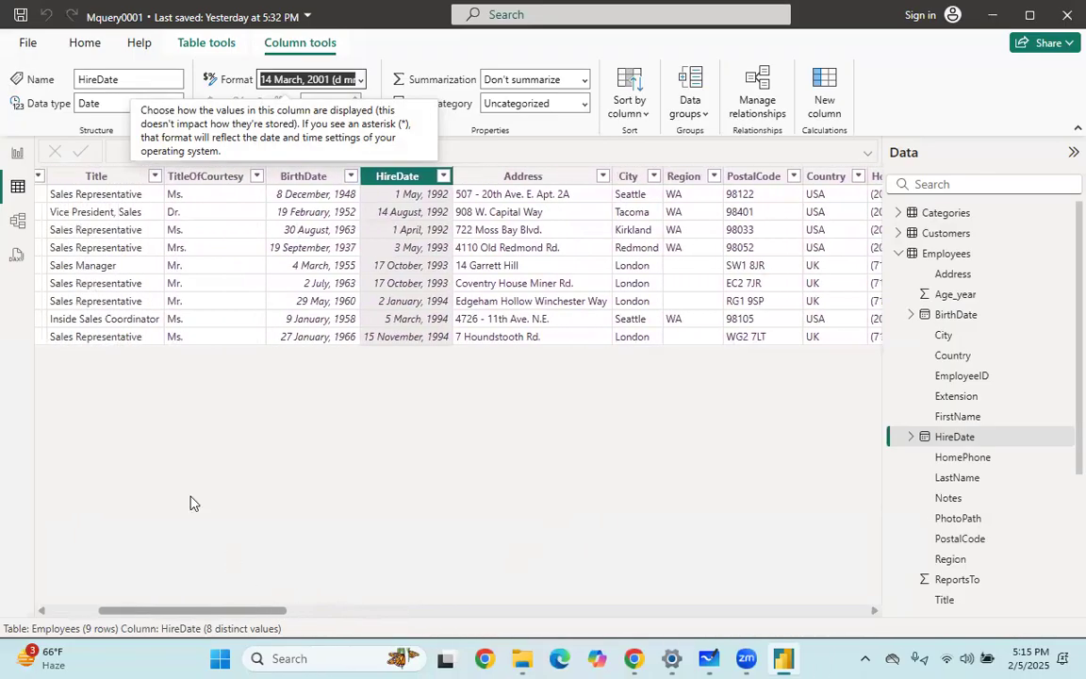
Delete the calculated Customer Name column from the Order_Details table and confirm the deletion.
click(911, 315)
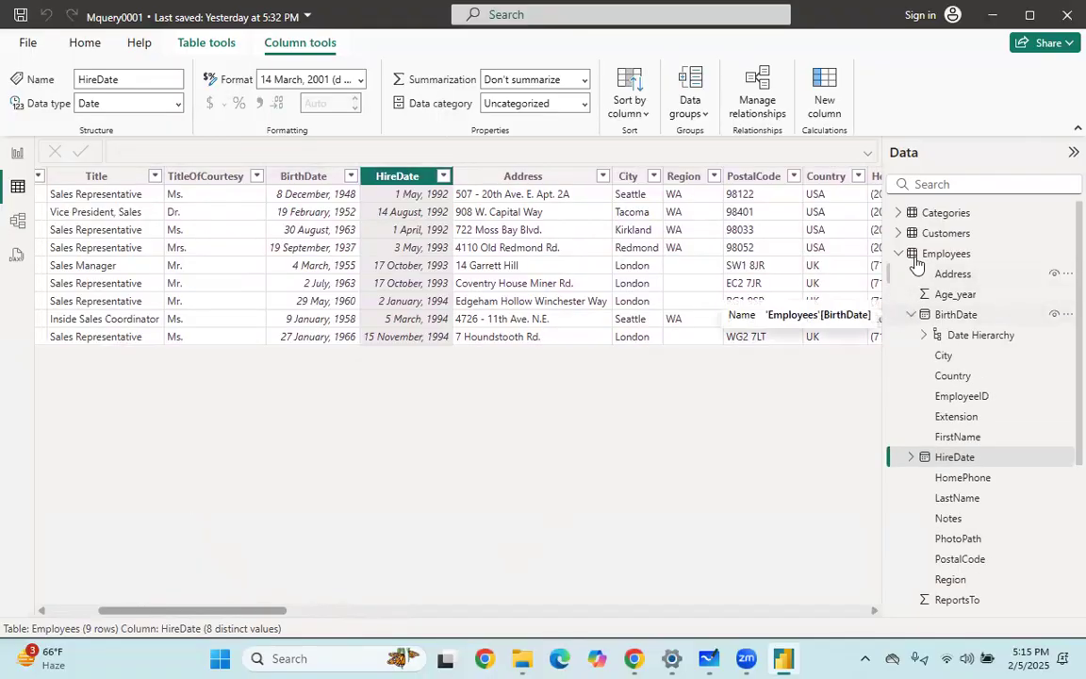
click(898, 254)
click(936, 295)
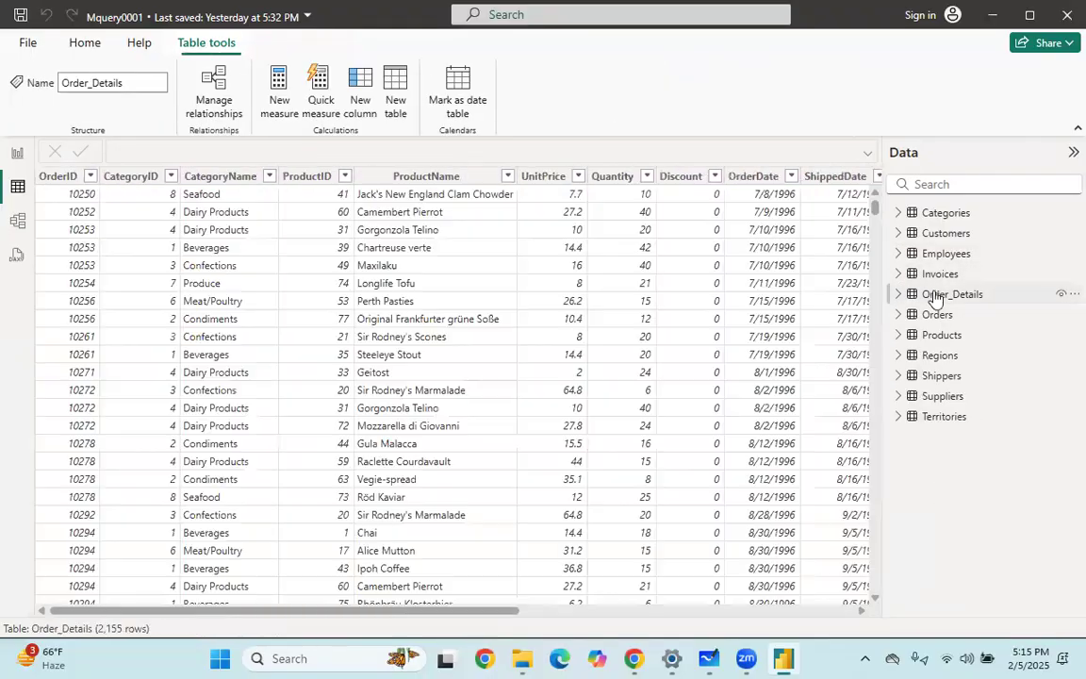
click(648, 609)
click(649, 609)
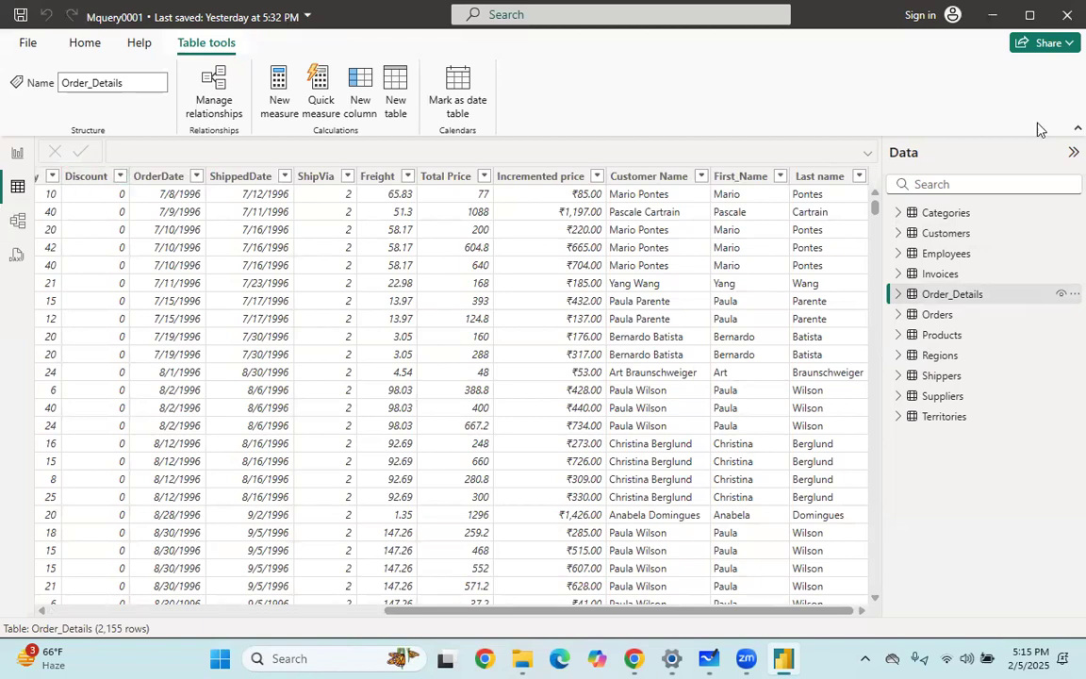
right_click(658, 177)
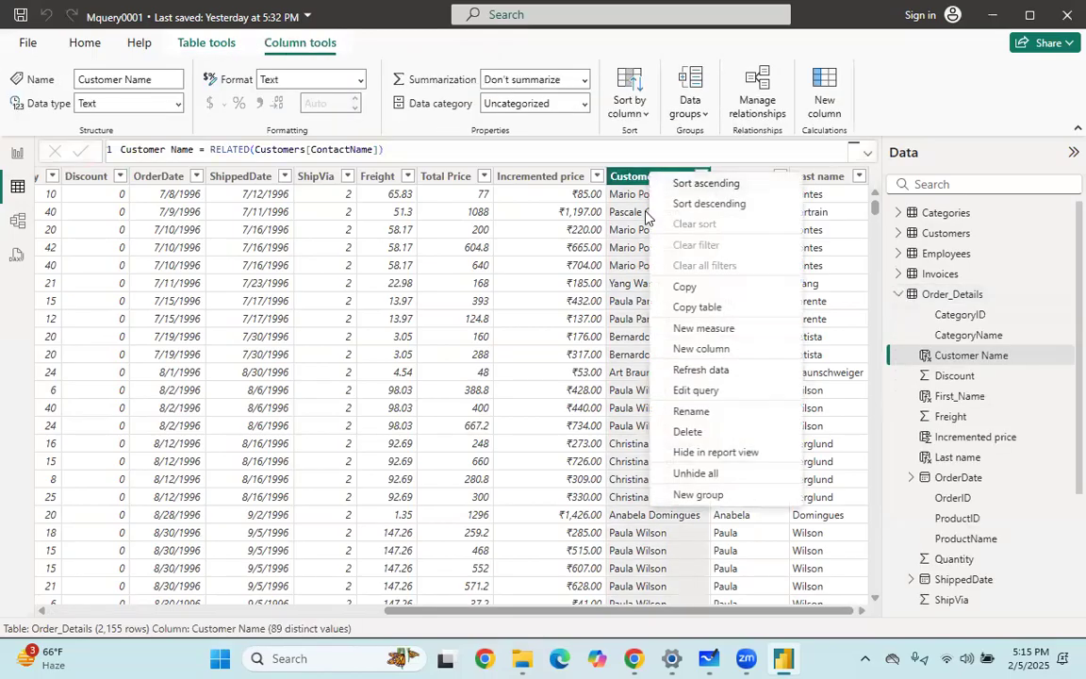
click(698, 432)
click(638, 364)
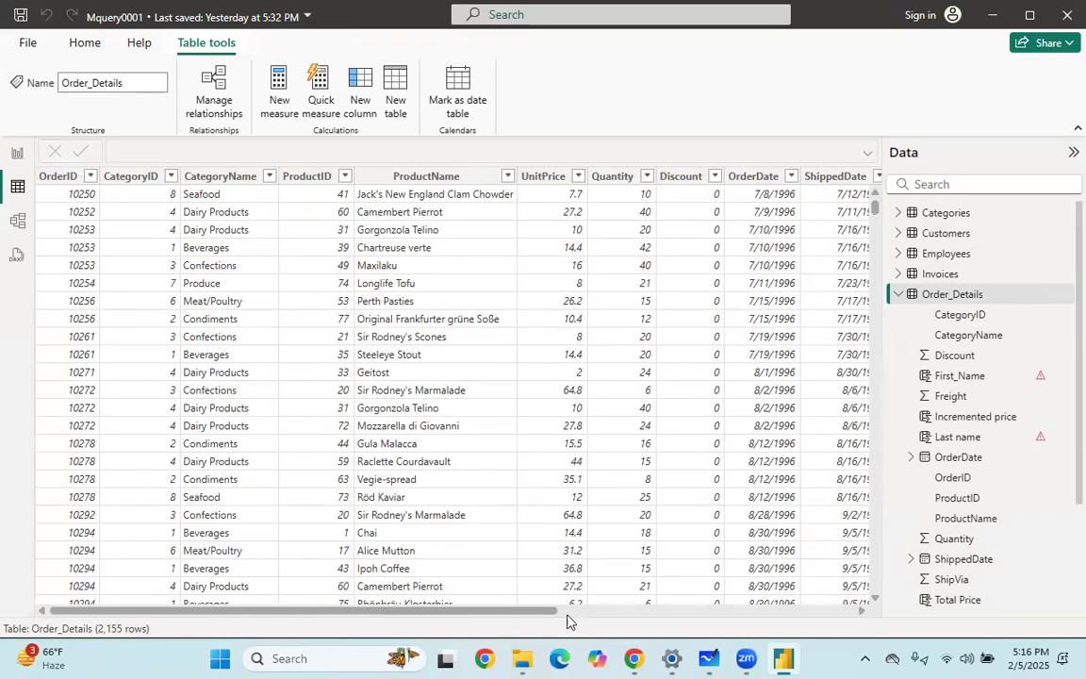
Examine the First_Name and Last name columns in Order_Details and the Customer Name reference in the First_Name formula.
drag(569, 619, 911, 617)
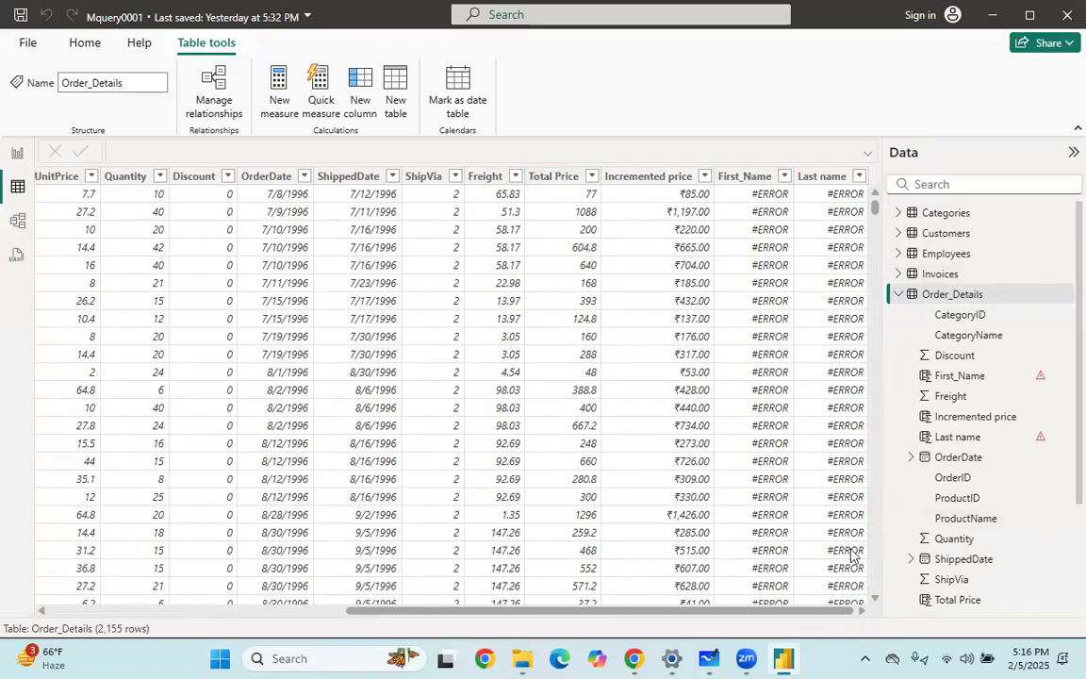
scroll(854, 555, down, 6)
scroll(592, 440, up, 6)
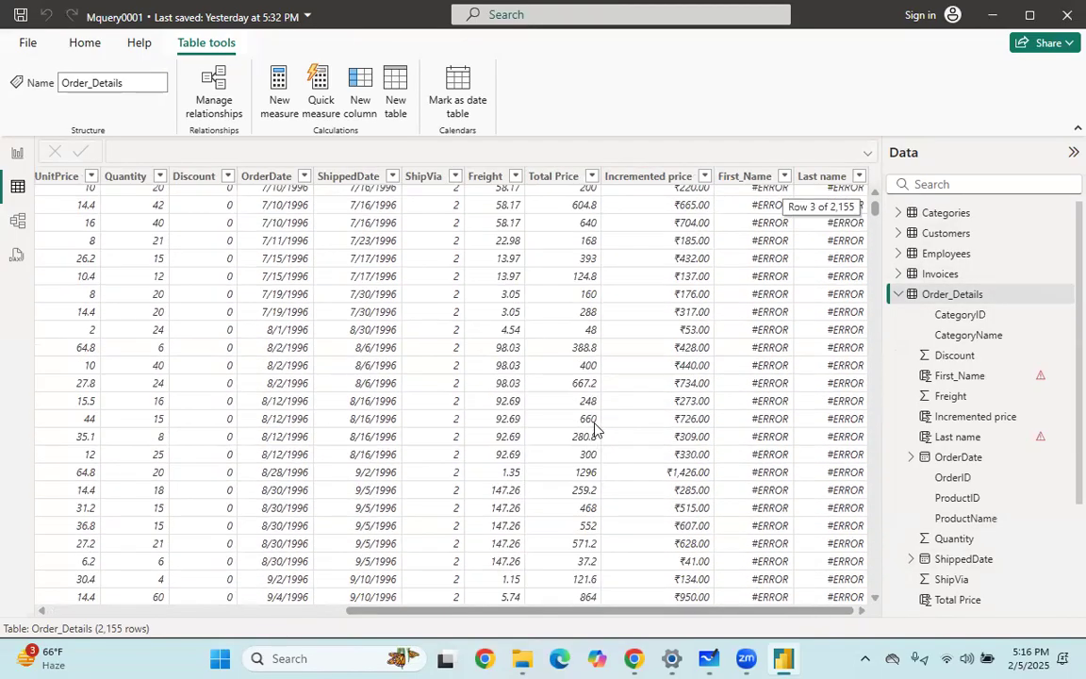
scroll(579, 419, up, 1)
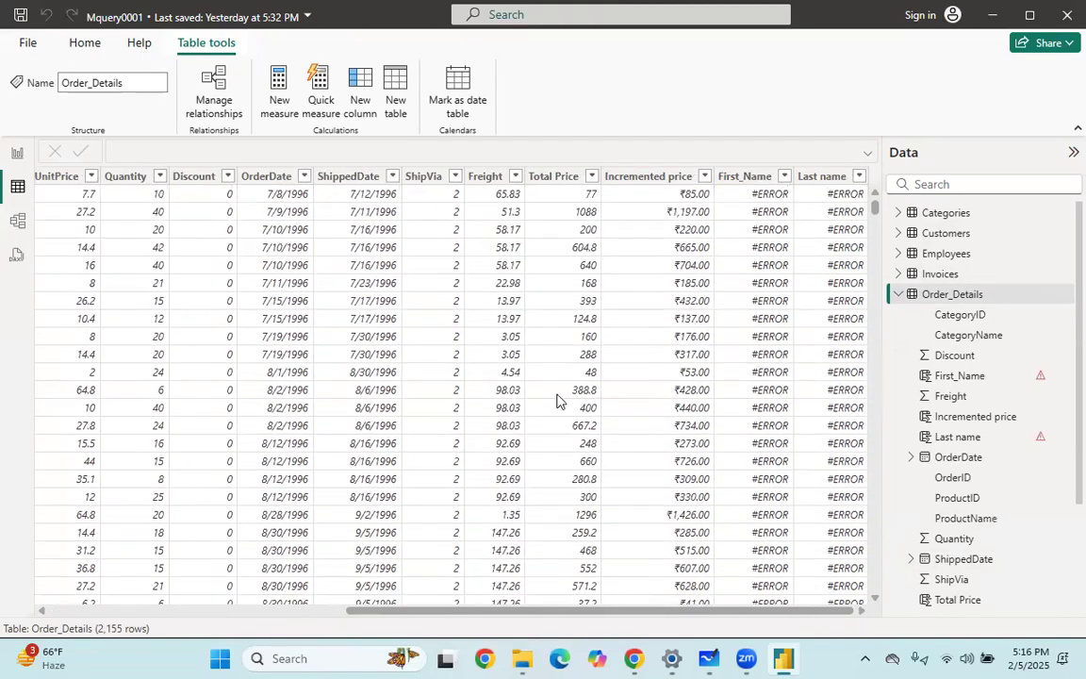
click(84, 44)
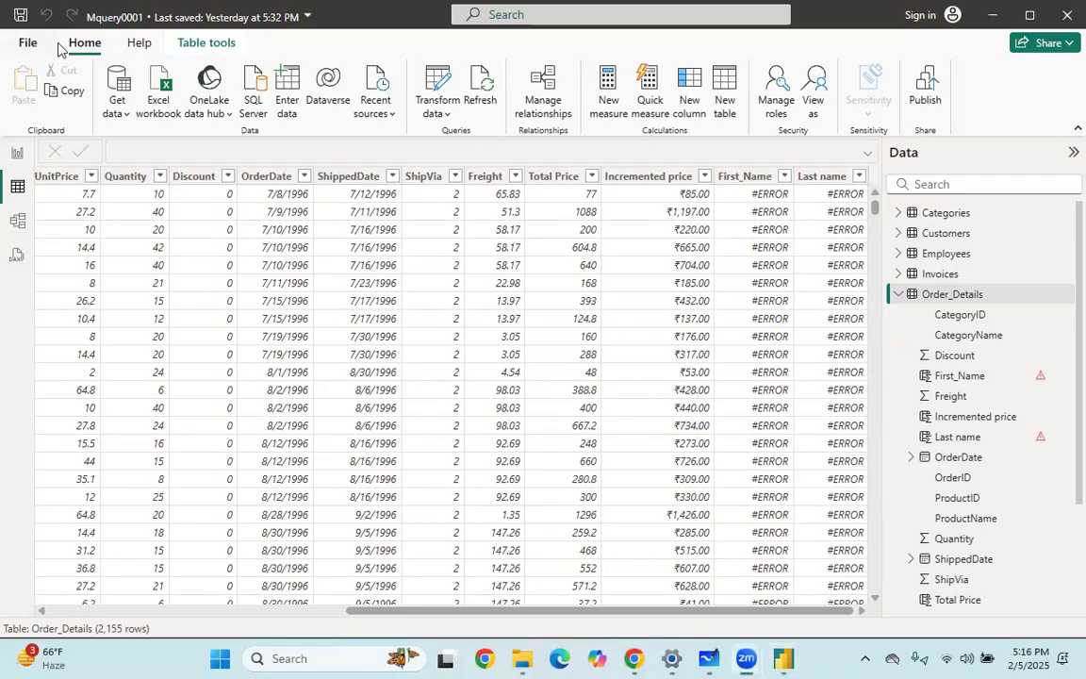
click(206, 43)
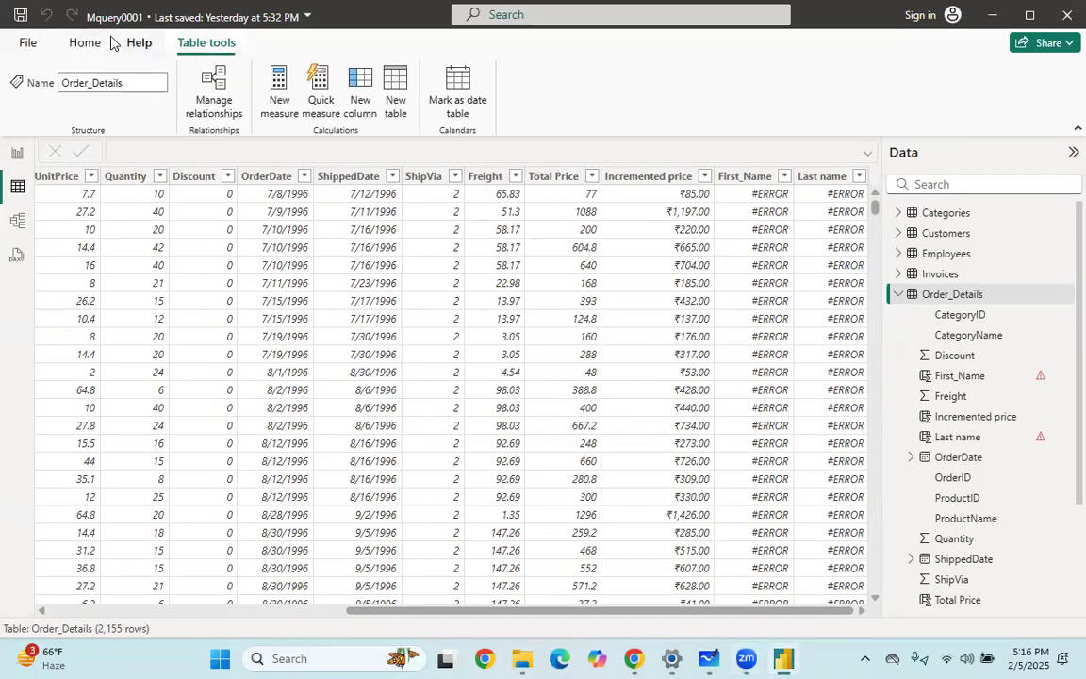
click(85, 42)
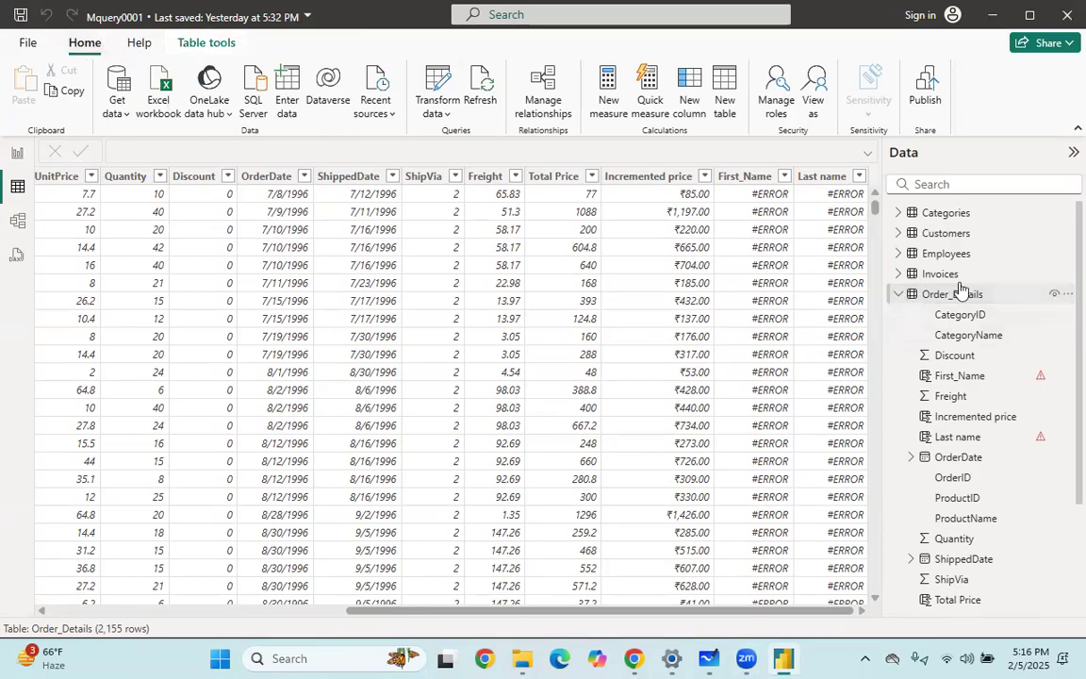
click(1064, 296)
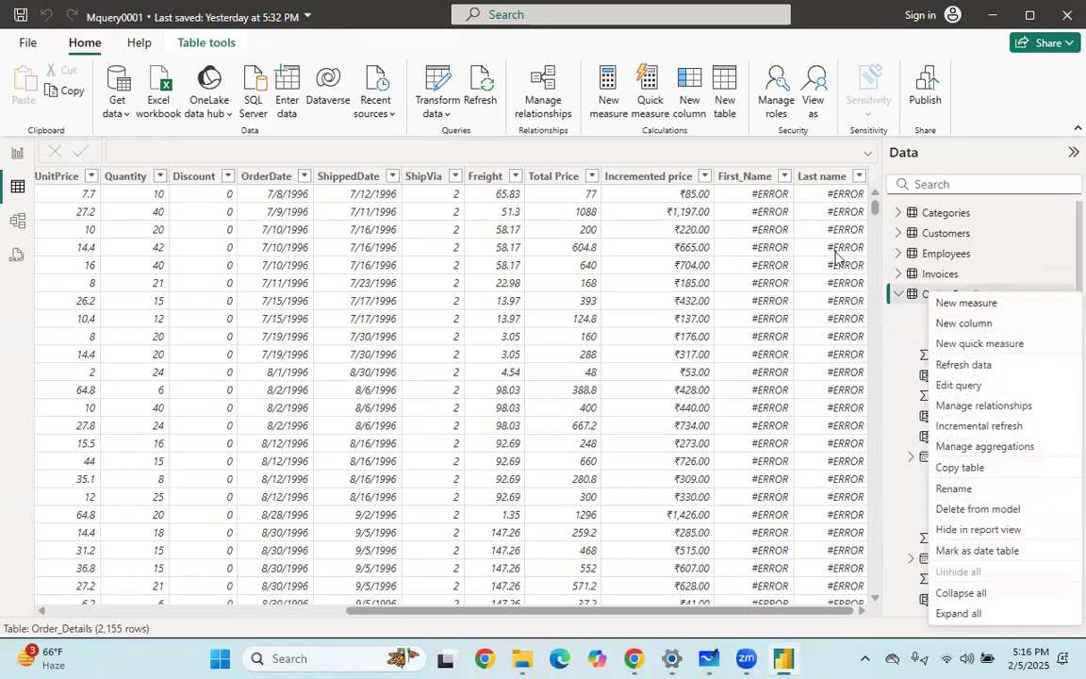
click(783, 336)
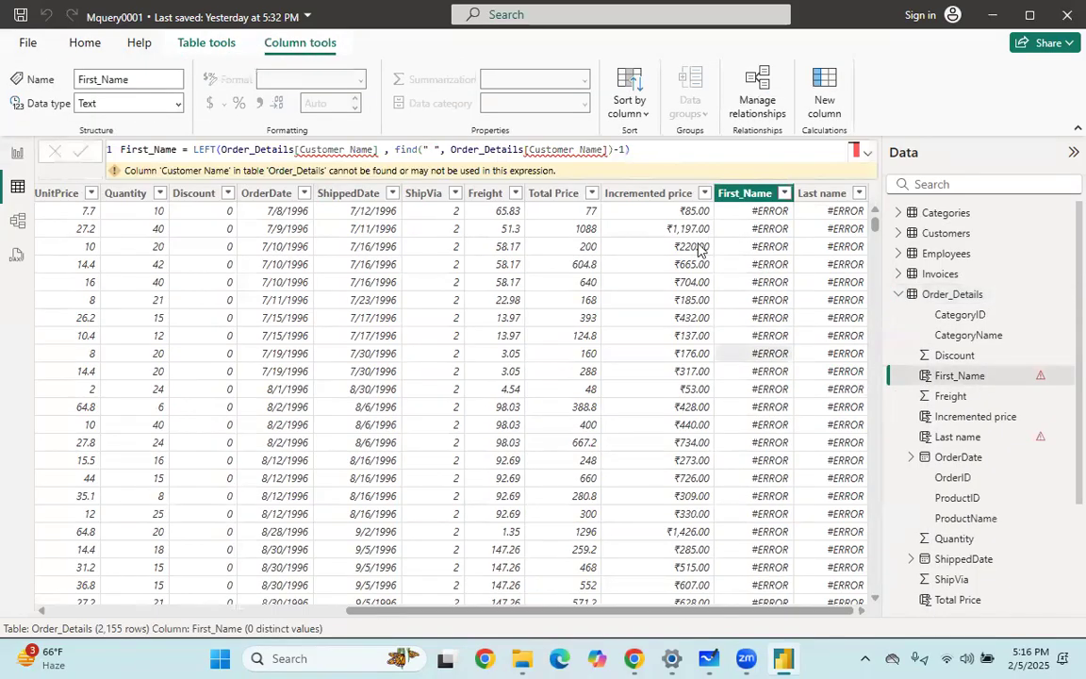
drag(298, 149, 375, 149)
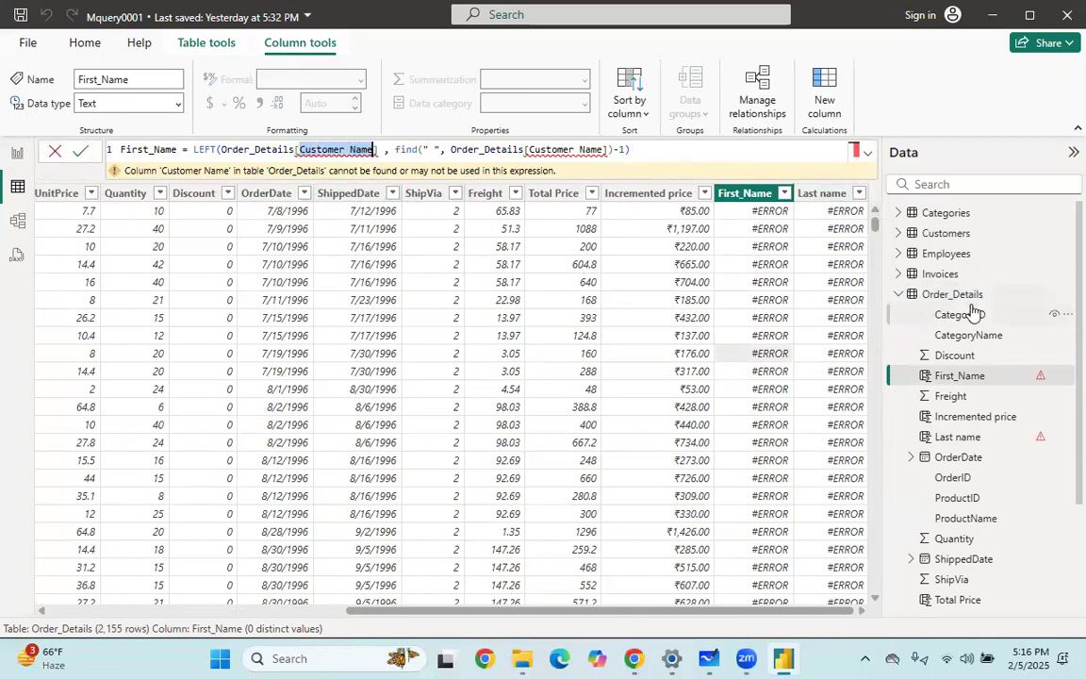
Add a calculated column to the Order_Details table with the formula Customer Name = RELATED(Customers[ContactName]).
right_click(1052, 296)
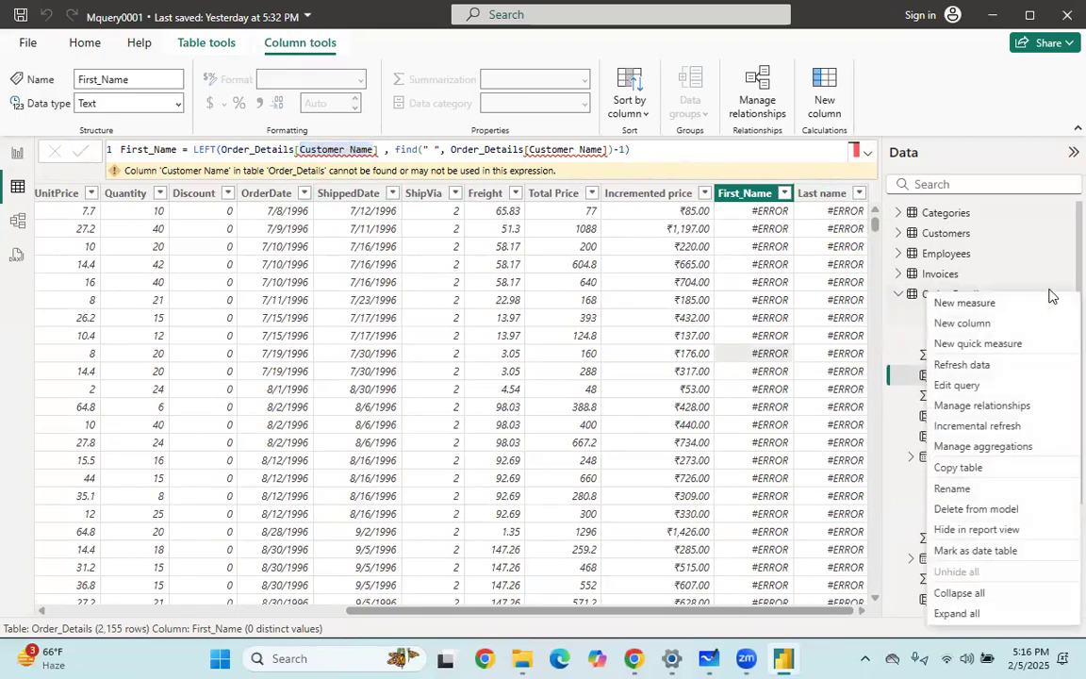
click(960, 327)
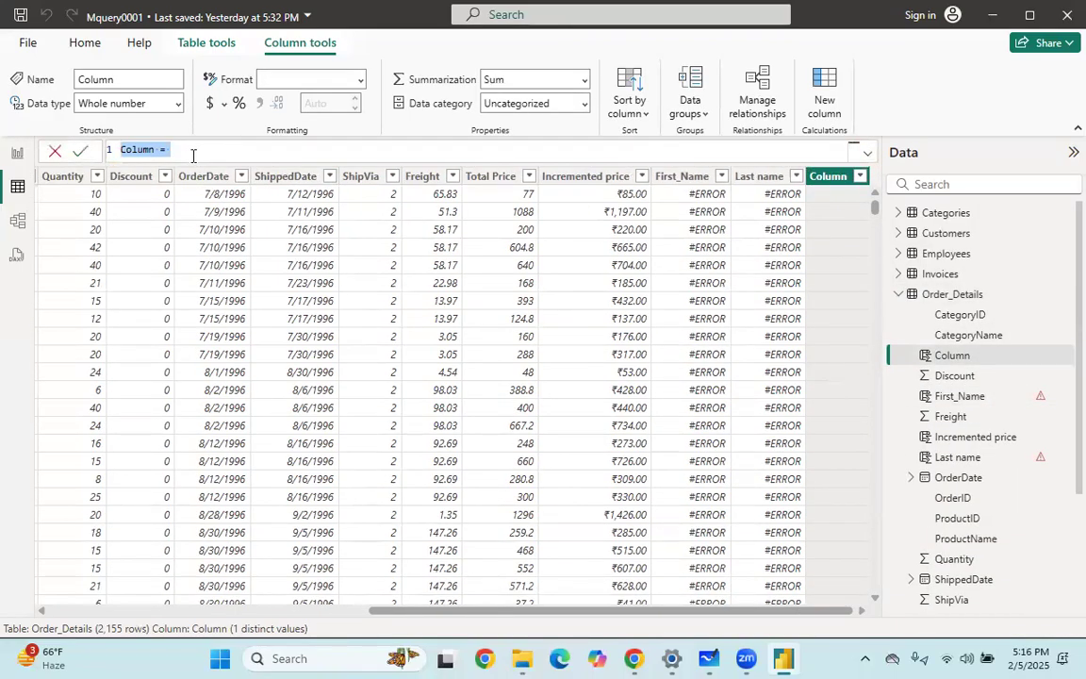
text(Customer Name = rea)
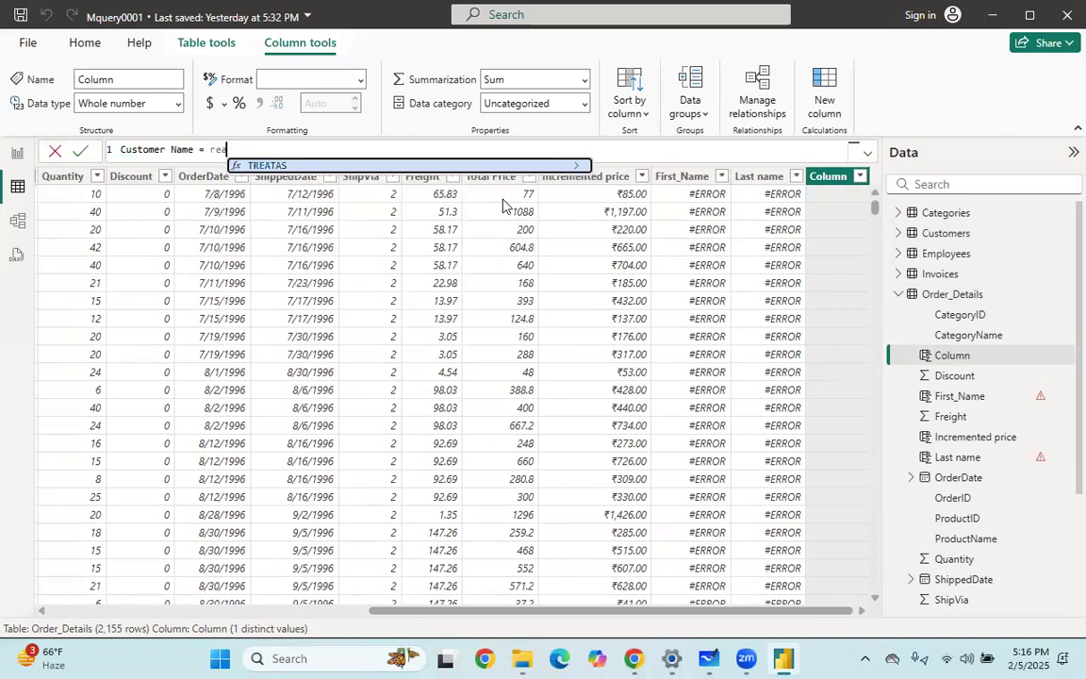
key(BackSpace)
key(BackSpace)
text(al)
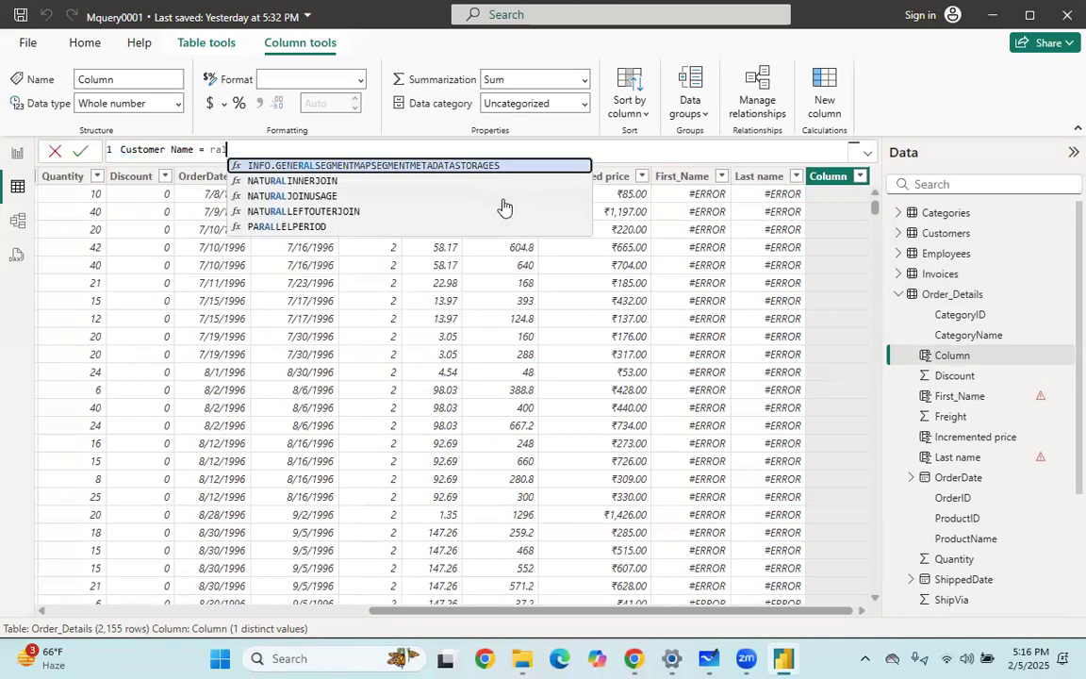
key(BackSpace)
key(BackSpace)
text(ea)
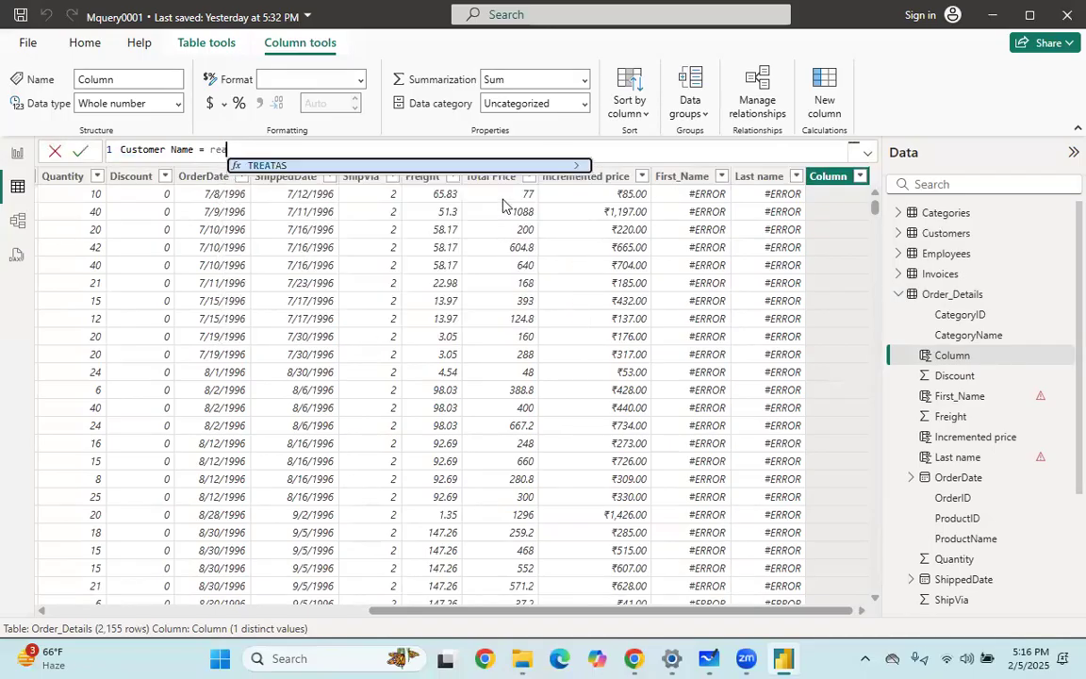
key(BackSpace)
key(Down)
key(Tab)
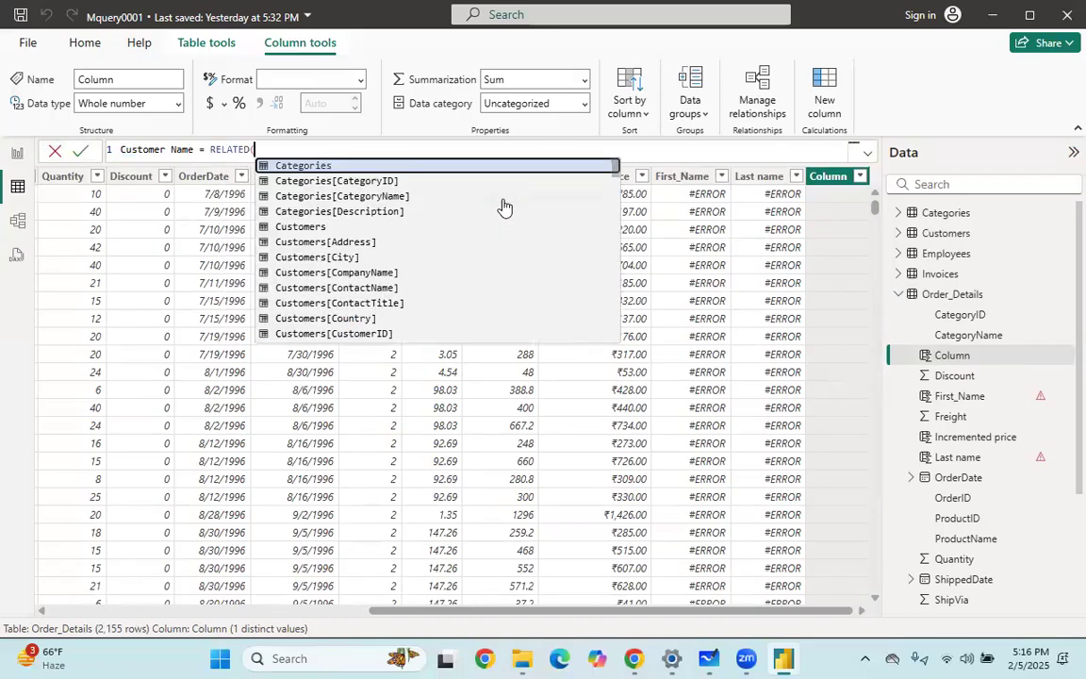
text(cus)
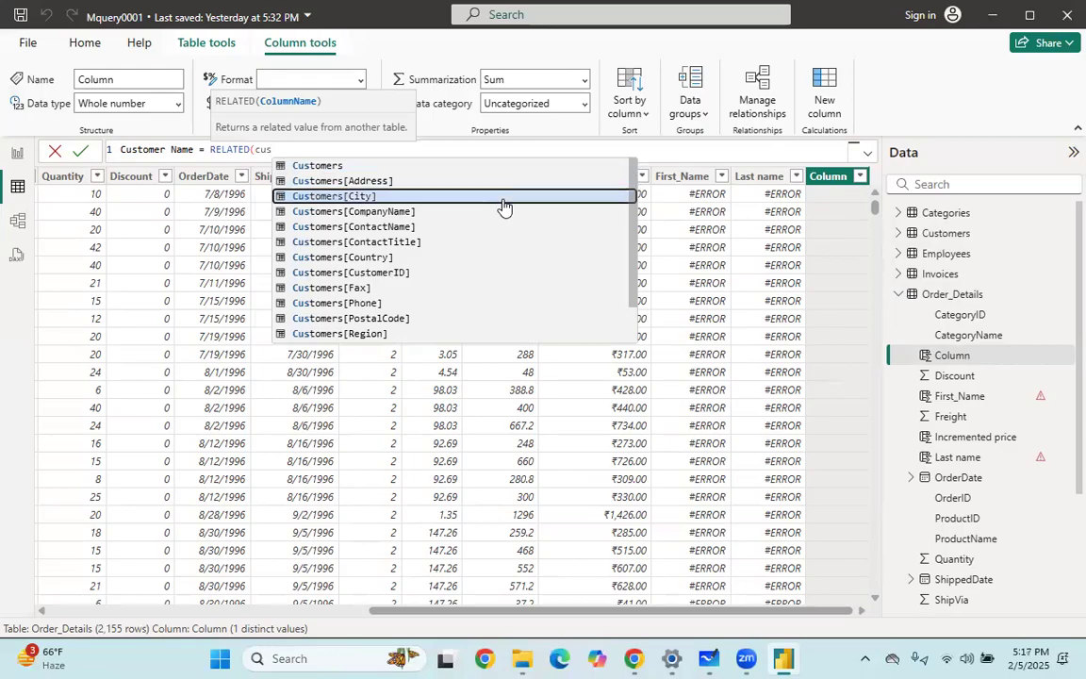
key(Down)
key(Tab)
text())
key(Return)
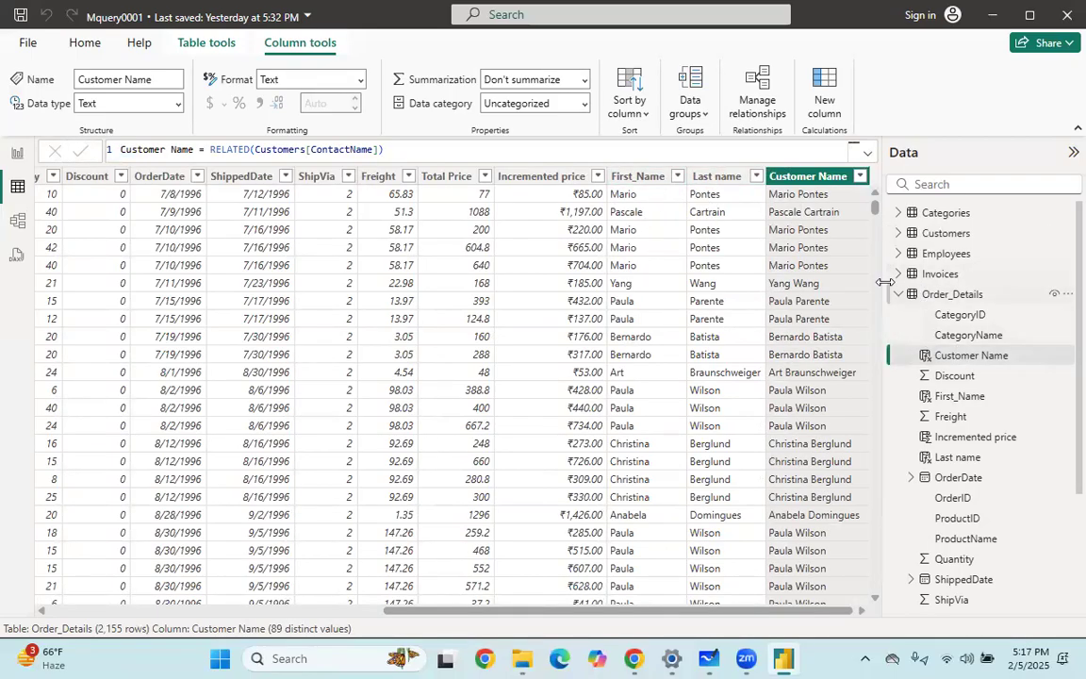
Add another calculated column to the Order_Details table and begin its formula with the name Full Name.
click(1066, 295)
click(991, 332)
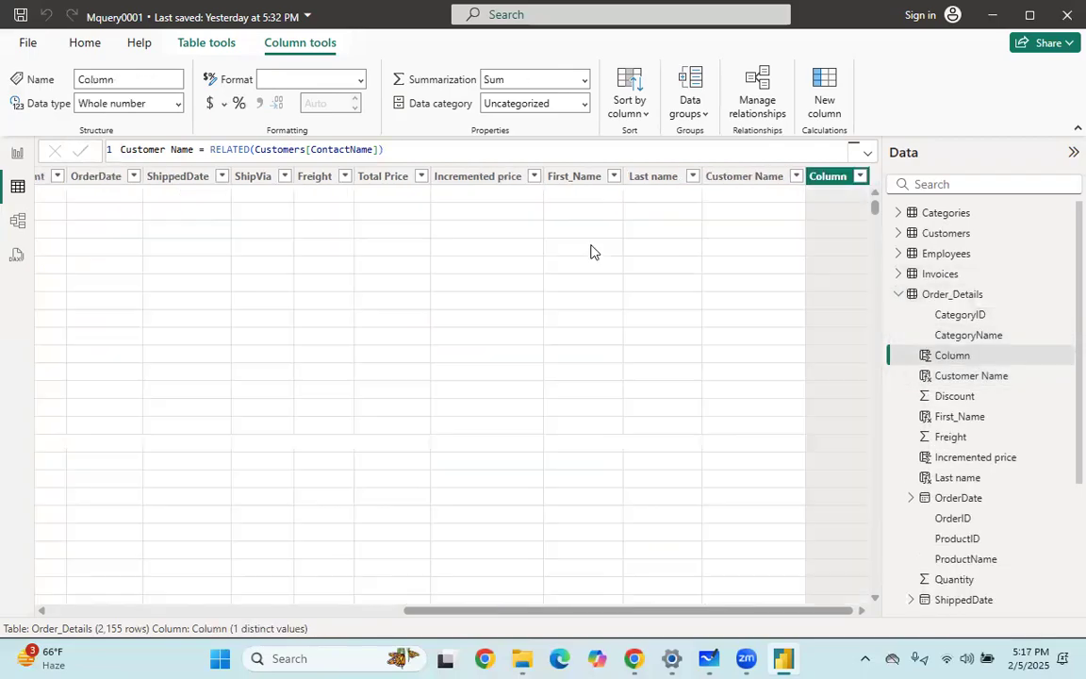
key(ctrl+a)
key(BackSpace)
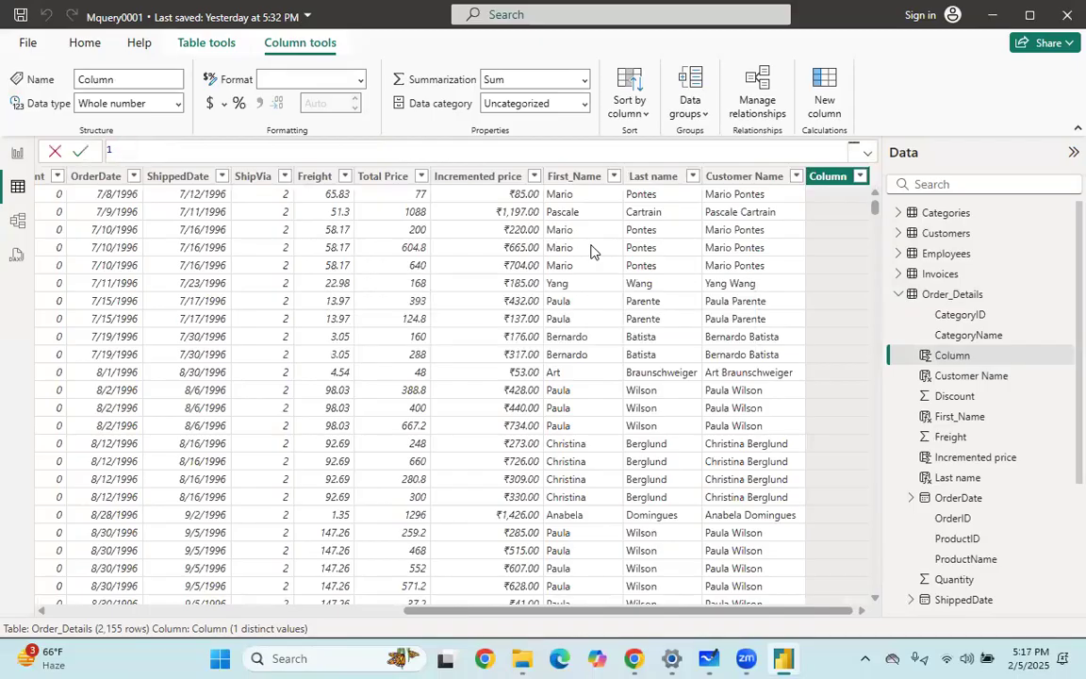
text(Full Name = con)
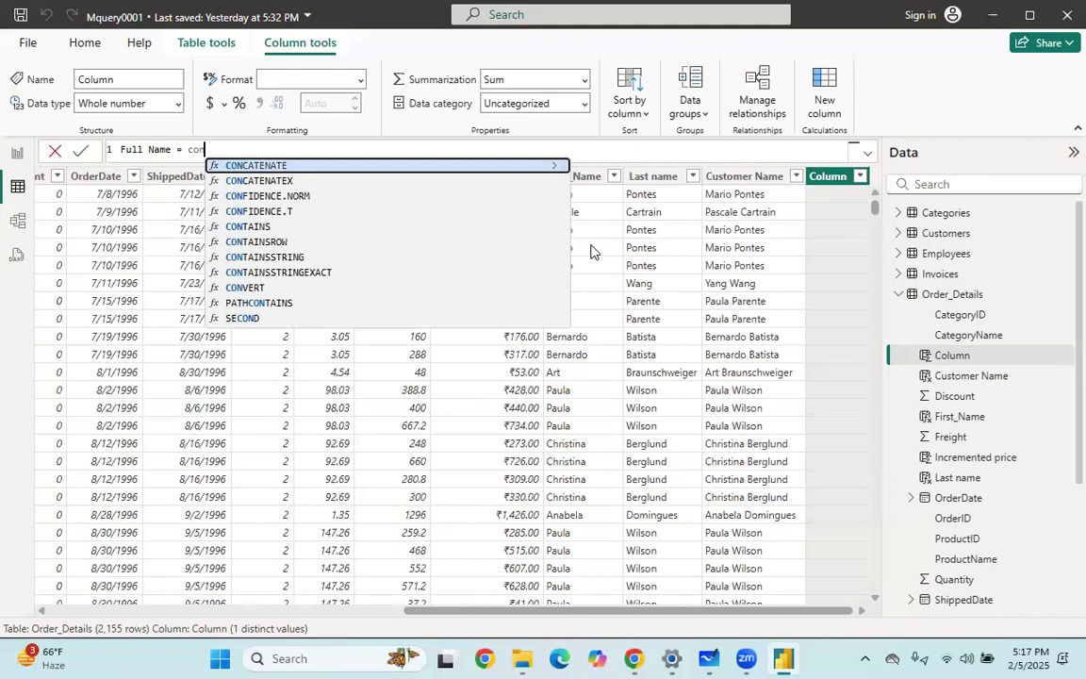
text(ca)
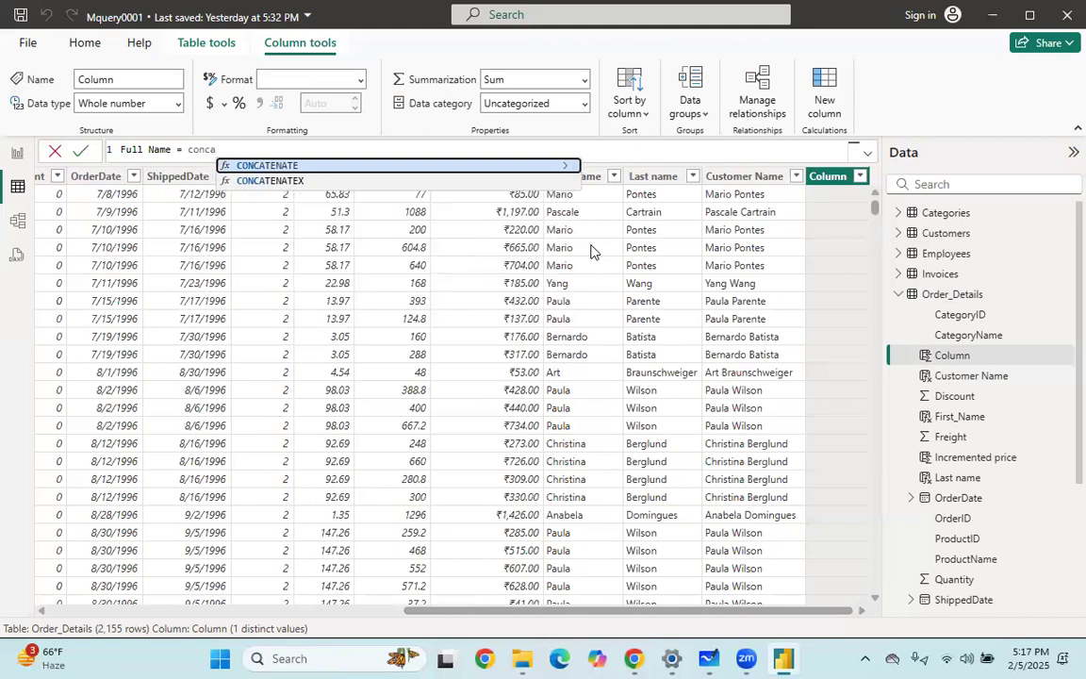
key(Tab)
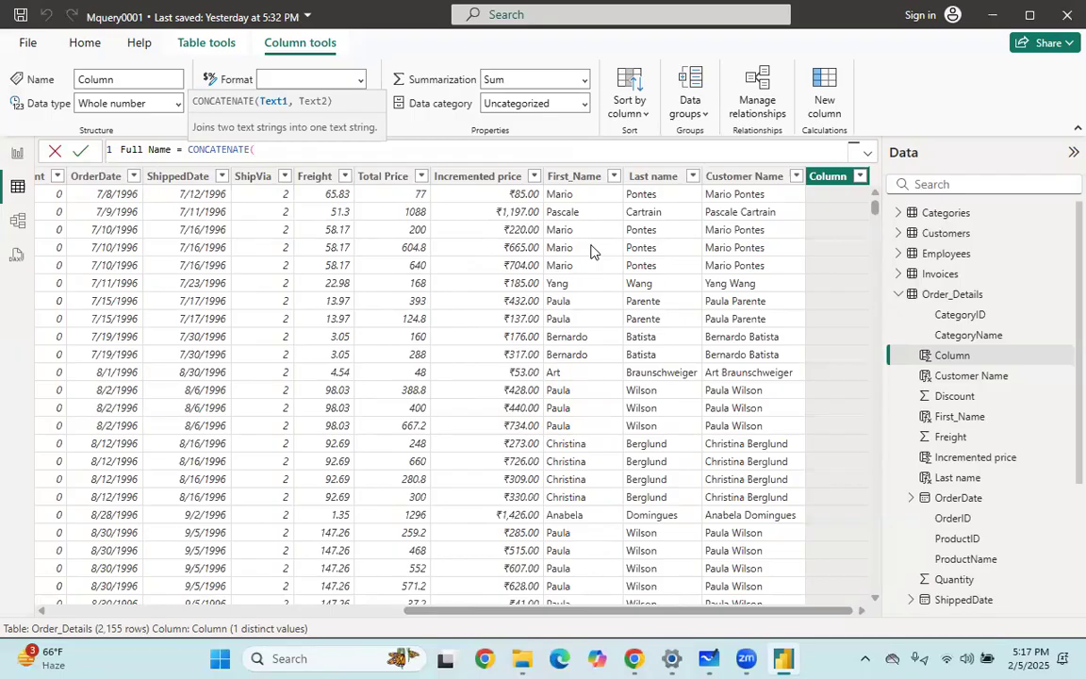
key(BackSpace)
key(BackSpace)
key(BackSpace)
key(BackSpace)
key(BackSpace)
key(BackSpace)
key(BackSpace)
key(BackSpace)
key(BackSpace)
key(BackSpace)
key(BackSpace)
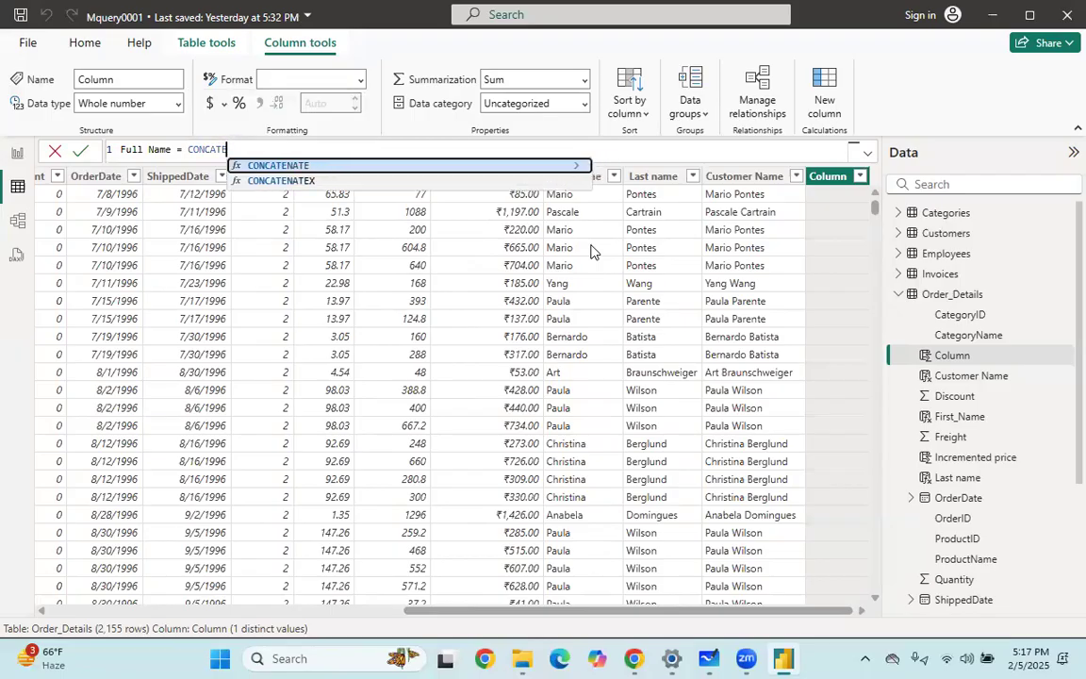
key(BackSpace)
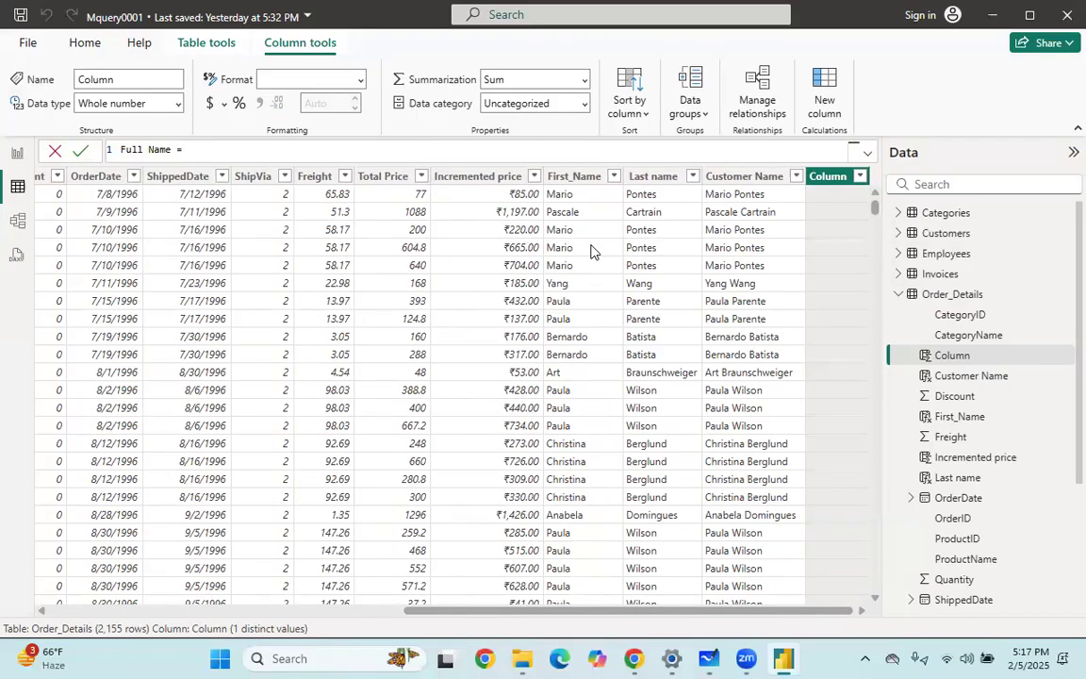
Write the Full Name expression as Order_Details[First_Name] & " " & Order_Details[Last name].
text(c)
key(BackSpace)
text(fir)
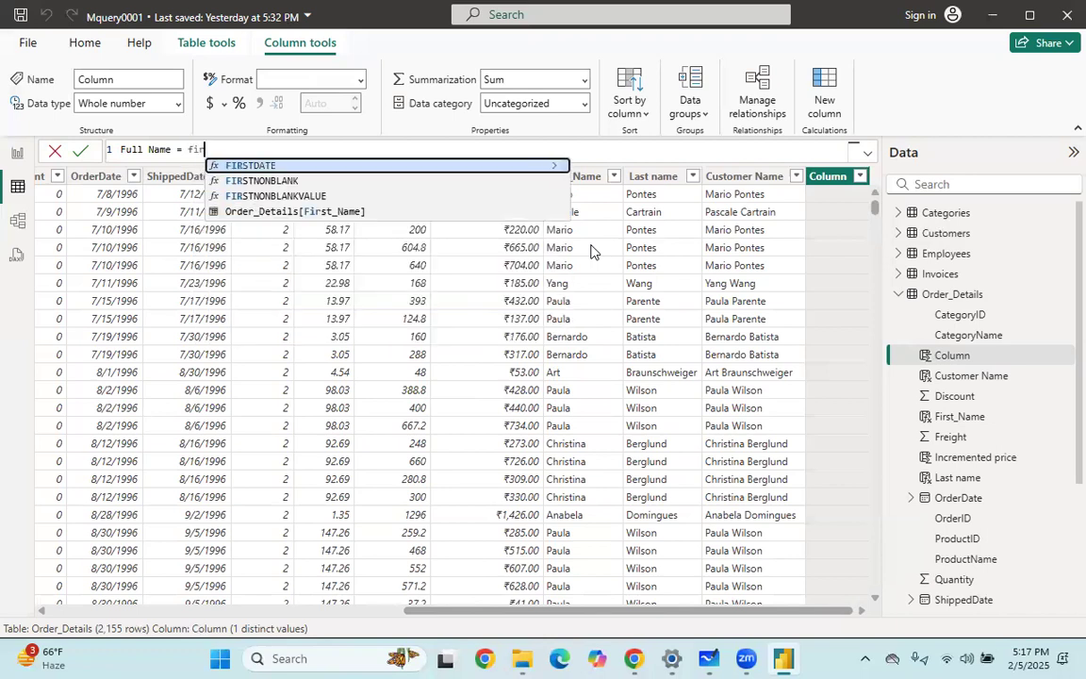
key(Tab)
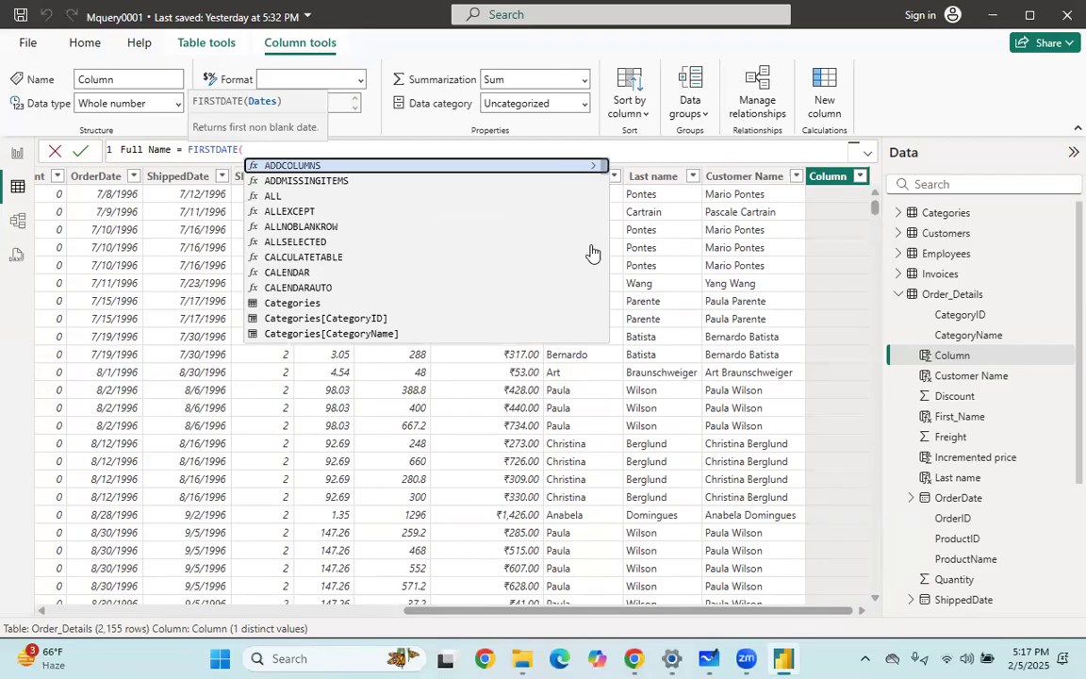
key(ctrl+z)
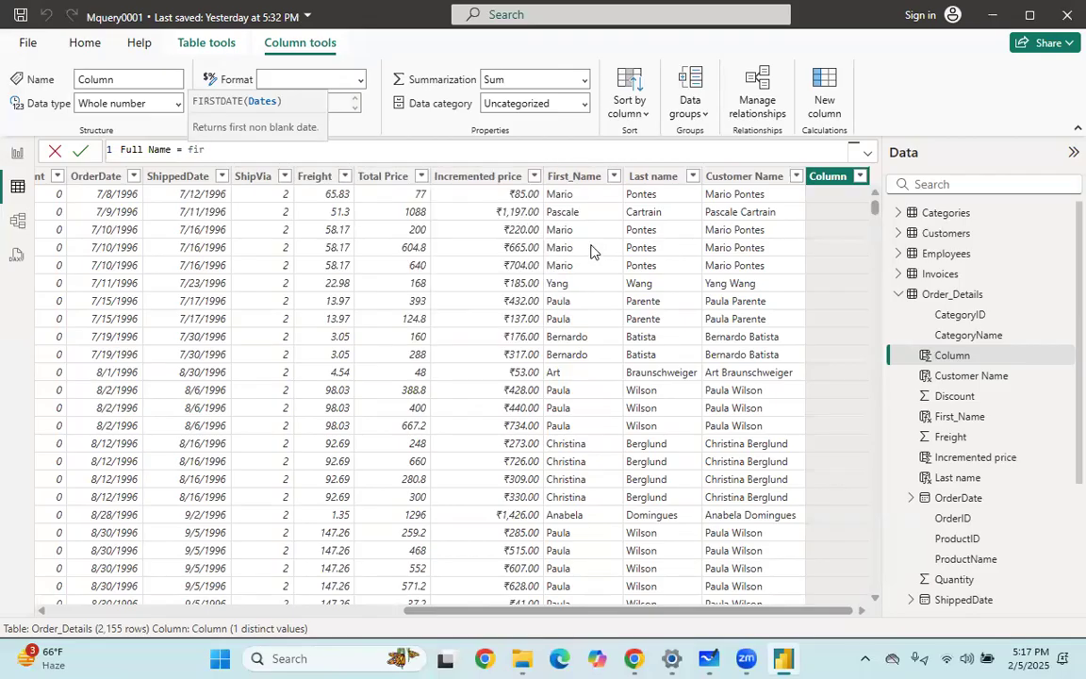
text(s)
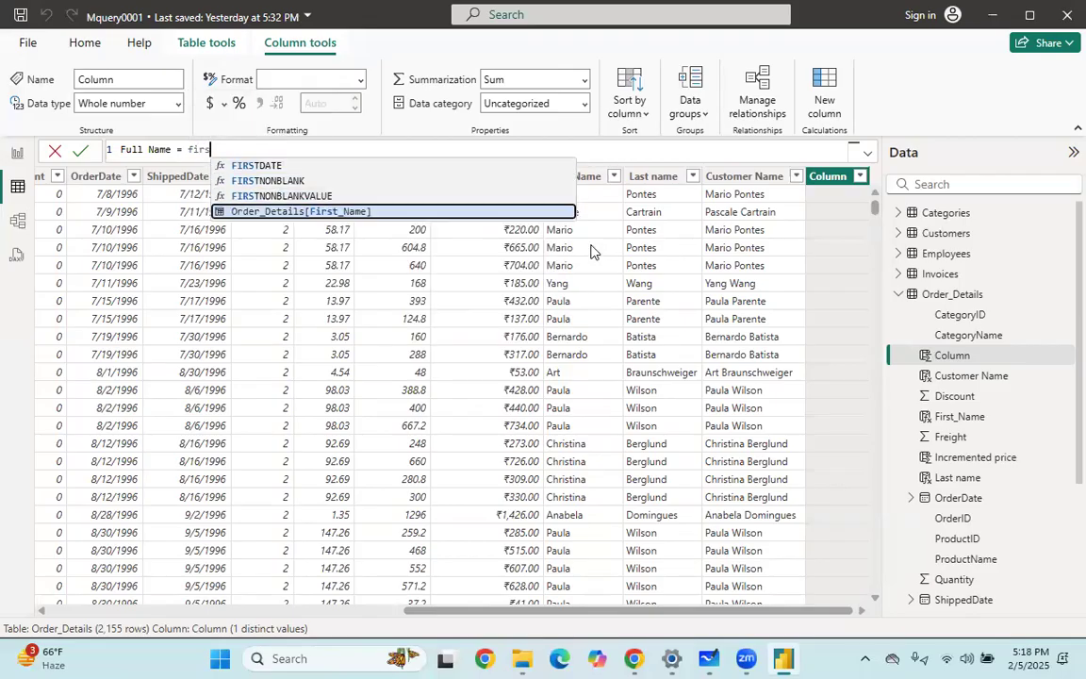
key(Tab)
text(& " " )
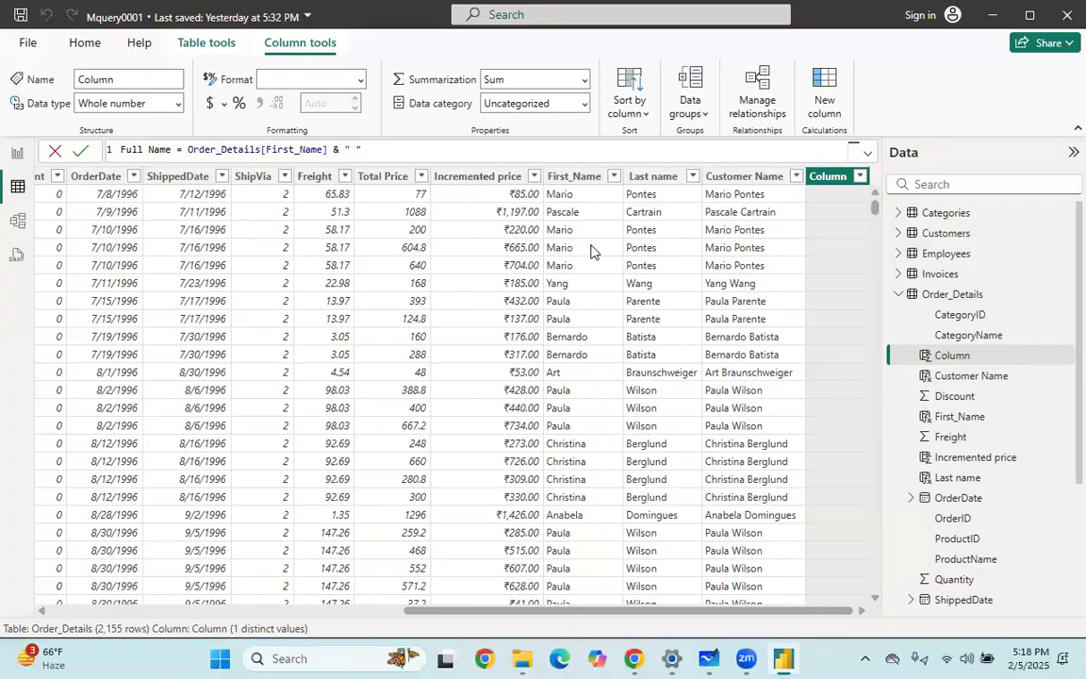
text(& Las)
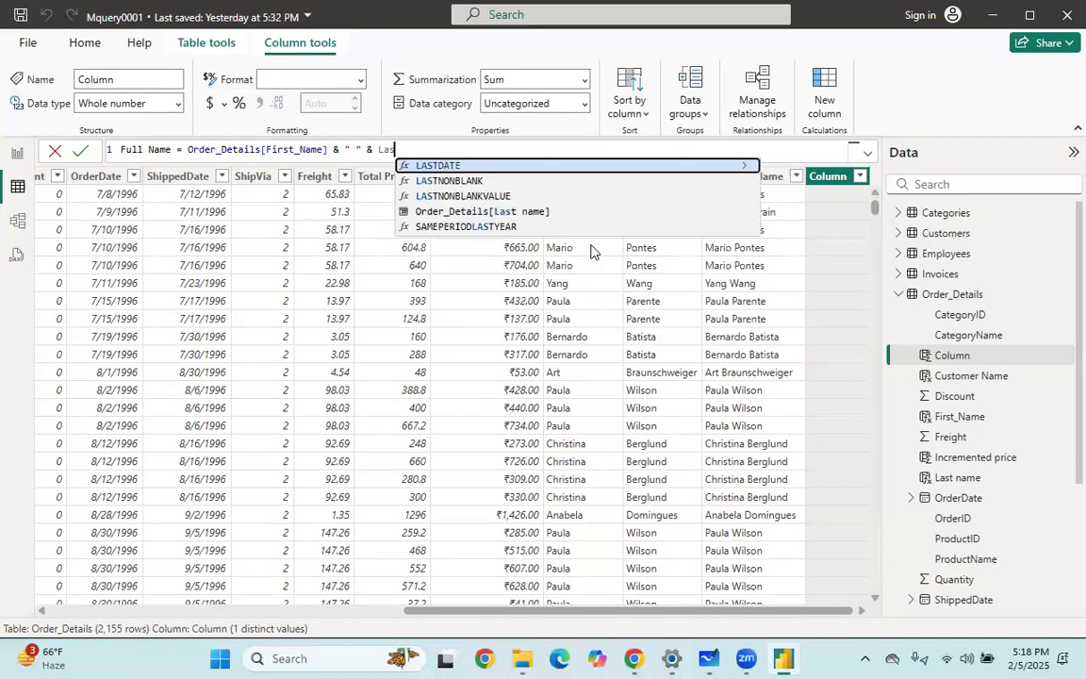
key(Down)
key(Down)
key(Down)
key(Tab)
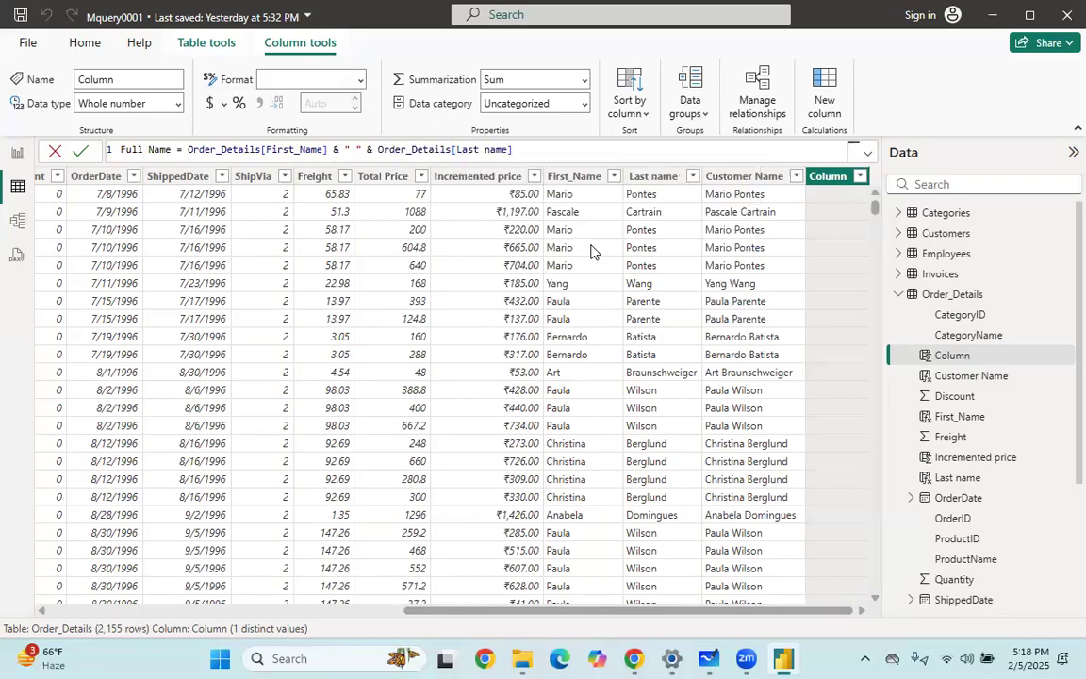
Append another space and a literal surname in quotes to the Full Name formula and commit it.
text(& " " & "Ku)
key(BackSpace)
key(BackSpace)
text(Pro)
text(sad)
text(")
key(Return)
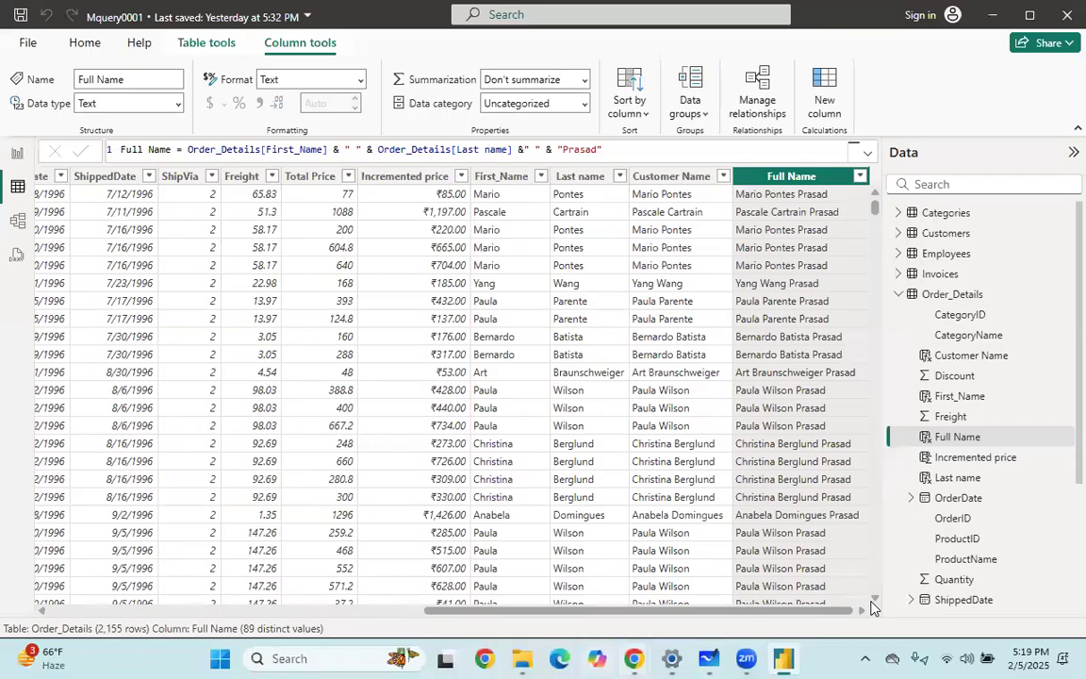
mouse_move(741, 129)
mouse_down()
mouse_move(770, 161)
mouse_move(755, 206)
mouse_up()
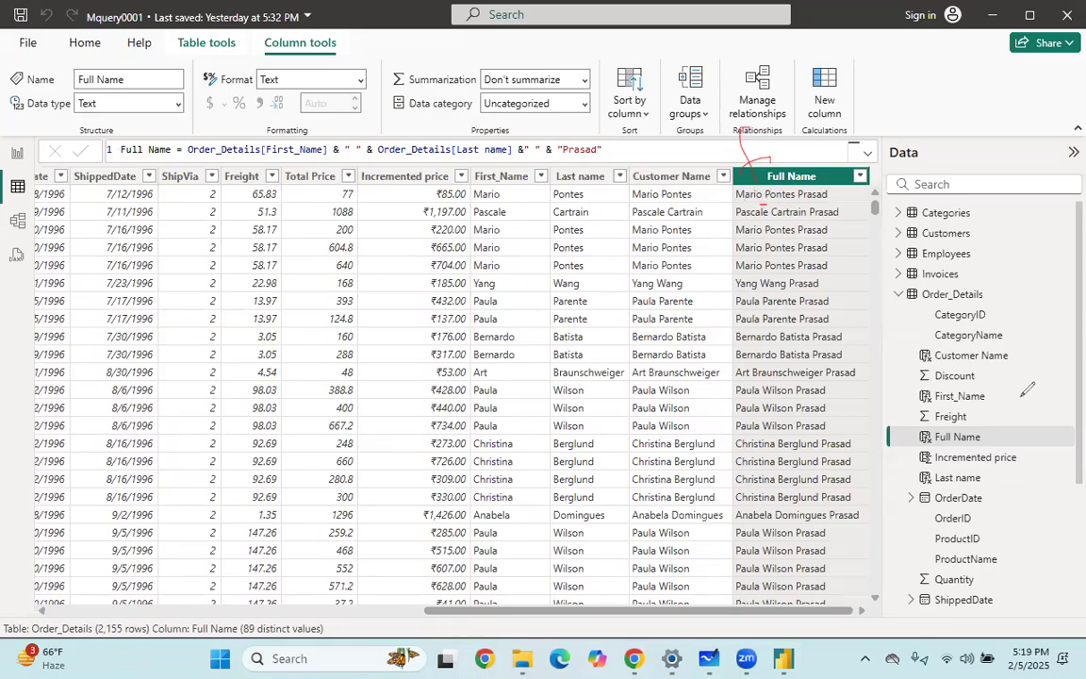
drag(701, 141, 771, 153)
mouse_move(757, 106)
mouse_down()
mouse_move(757, 121)
mouse_move(846, 142)
mouse_up()
mouse_move(875, 81)
mouse_down()
mouse_move(887, 145)
mouse_move(898, 109)
mouse_move(924, 108)
mouse_move(902, 143)
mouse_up()
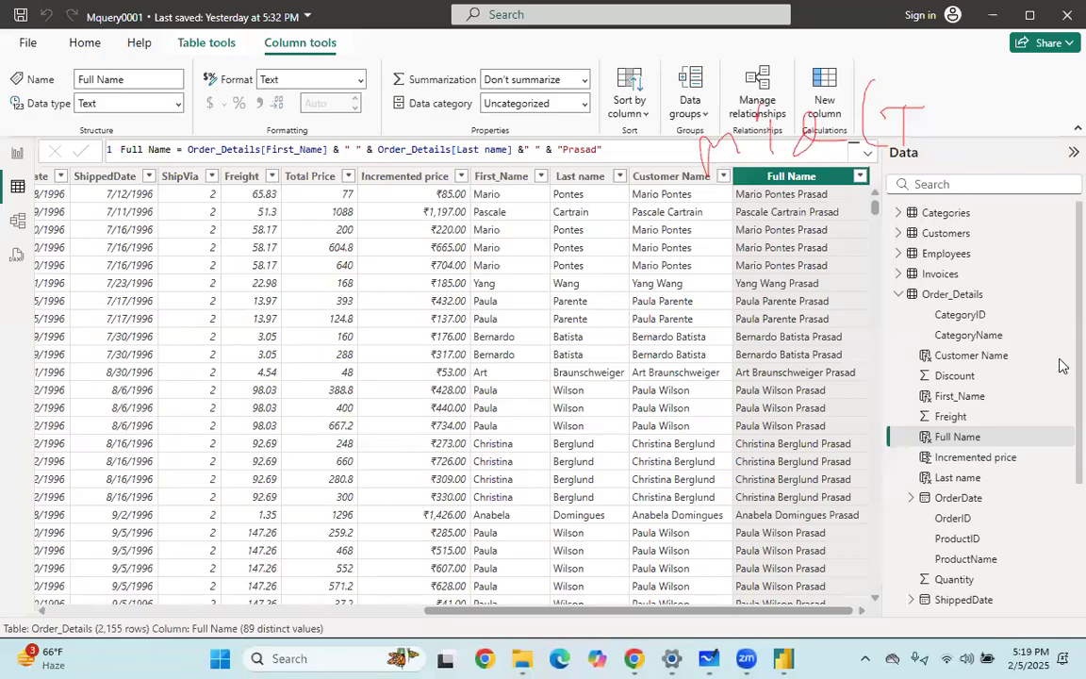
drag(927, 137, 911, 151)
mouse_move(941, 108)
mouse_down()
mouse_move(940, 133)
mouse_move(943, 120)
mouse_move(964, 144)
mouse_move(997, 119)
mouse_move(998, 98)
mouse_move(1007, 113)
mouse_move(999, 143)
mouse_up()
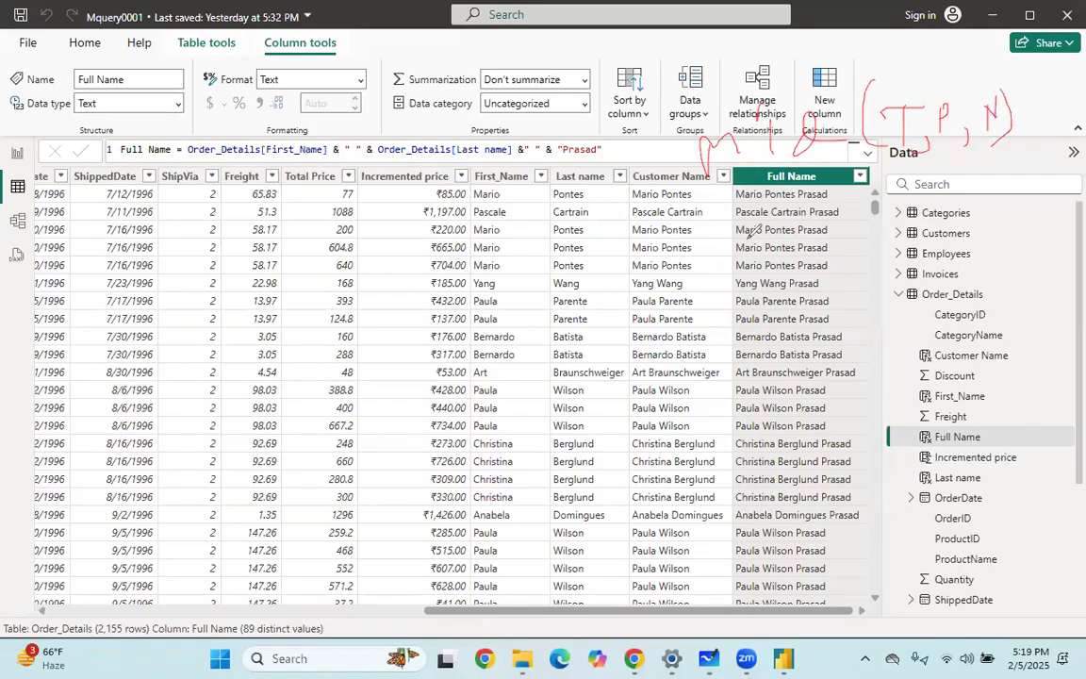
drag(893, 79, 956, 75)
drag(764, 197, 798, 190)
mouse_move(943, 179)
mouse_down()
mouse_move(939, 202)
mouse_move(954, 197)
mouse_up()
mouse_move(947, 179)
mouse_down()
mouse_move(948, 202)
mouse_move(959, 187)
mouse_move(1020, 202)
mouse_move(1019, 180)
mouse_move(1059, 181)
mouse_up()
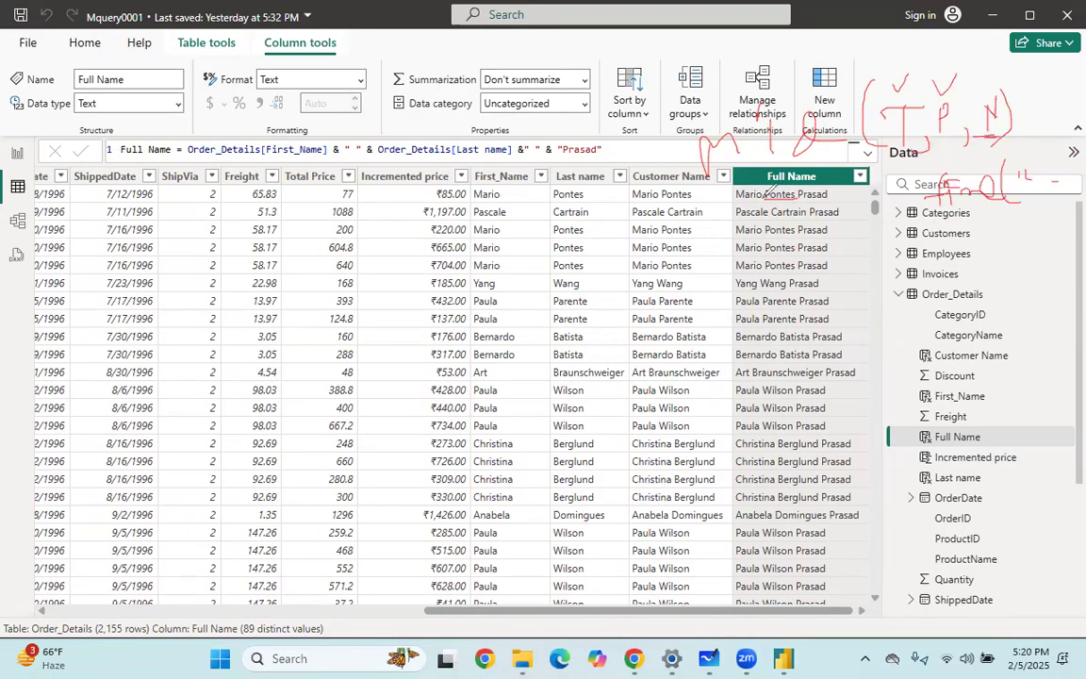
drag(763, 199, 800, 197)
key(e)
drag(803, 151, 798, 184)
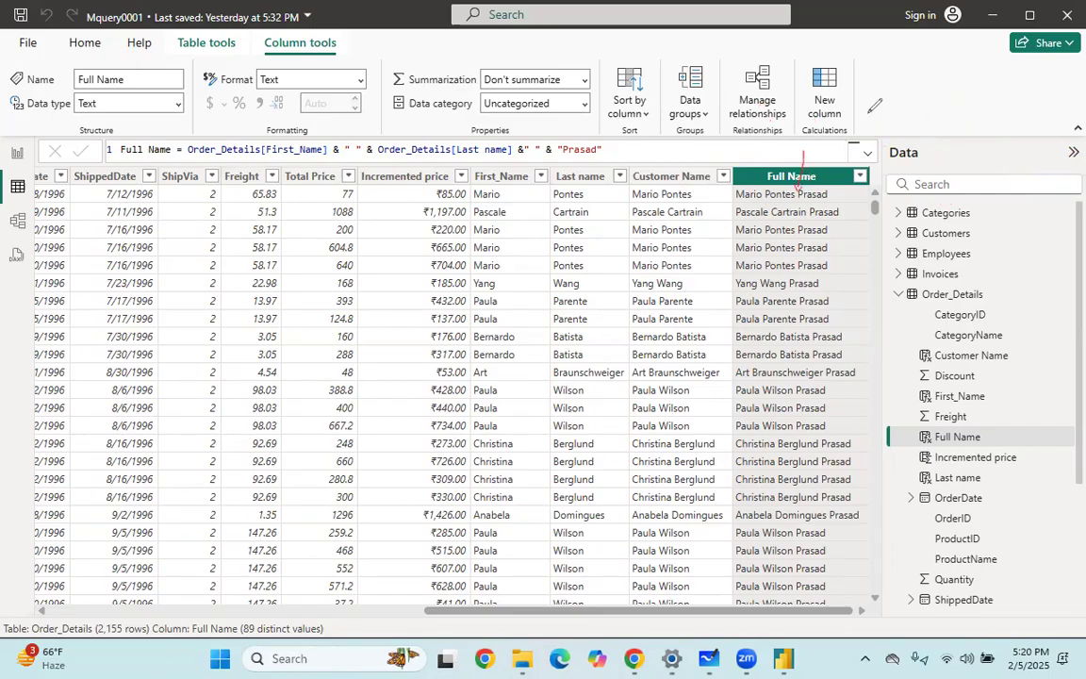
drag(762, 168, 768, 191)
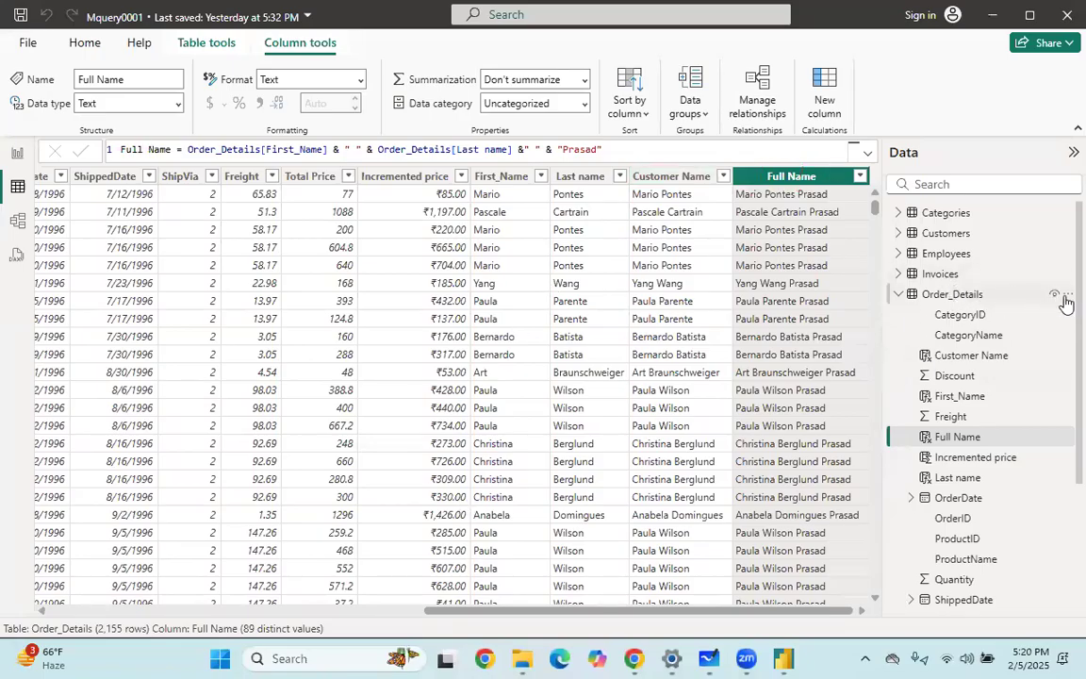
Add a calculated column to Order_Details with the formula pos2 = FIND(" ",Order_Details[Full Name]).
click(1067, 295)
key(Escape)
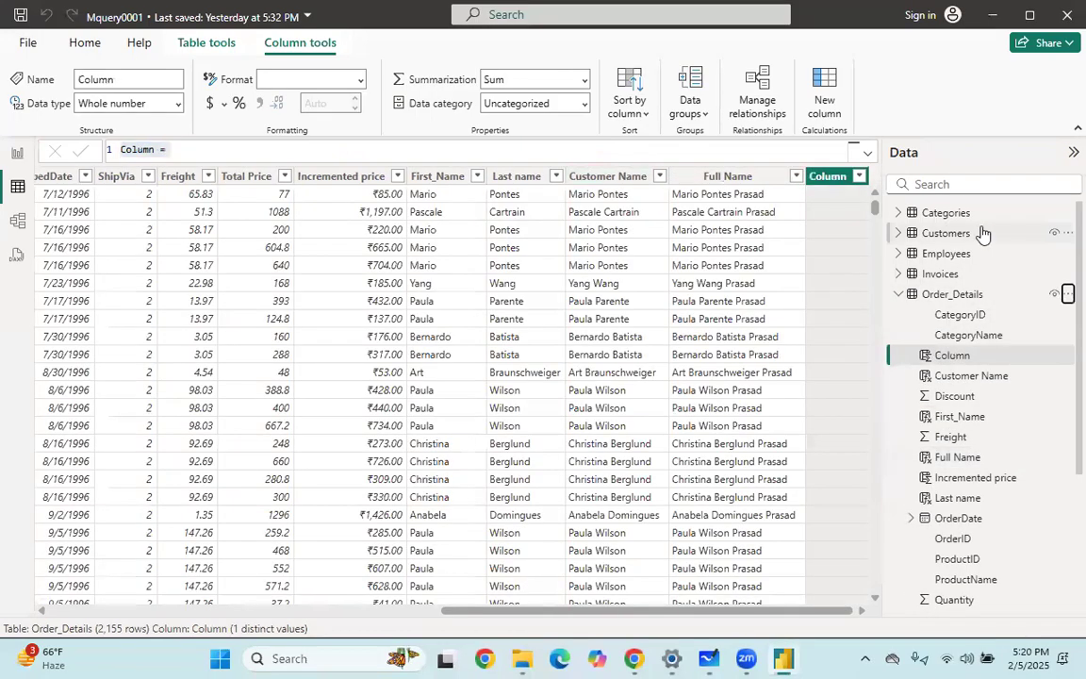
key(BackSpace)
text(pos2)
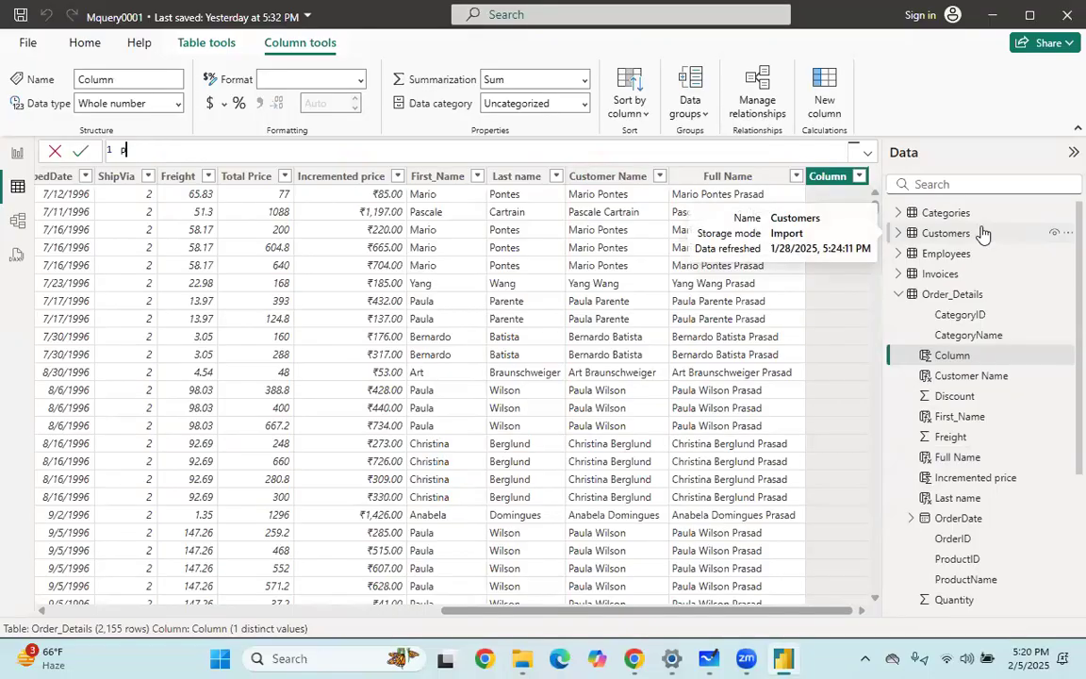
text( = FIND()
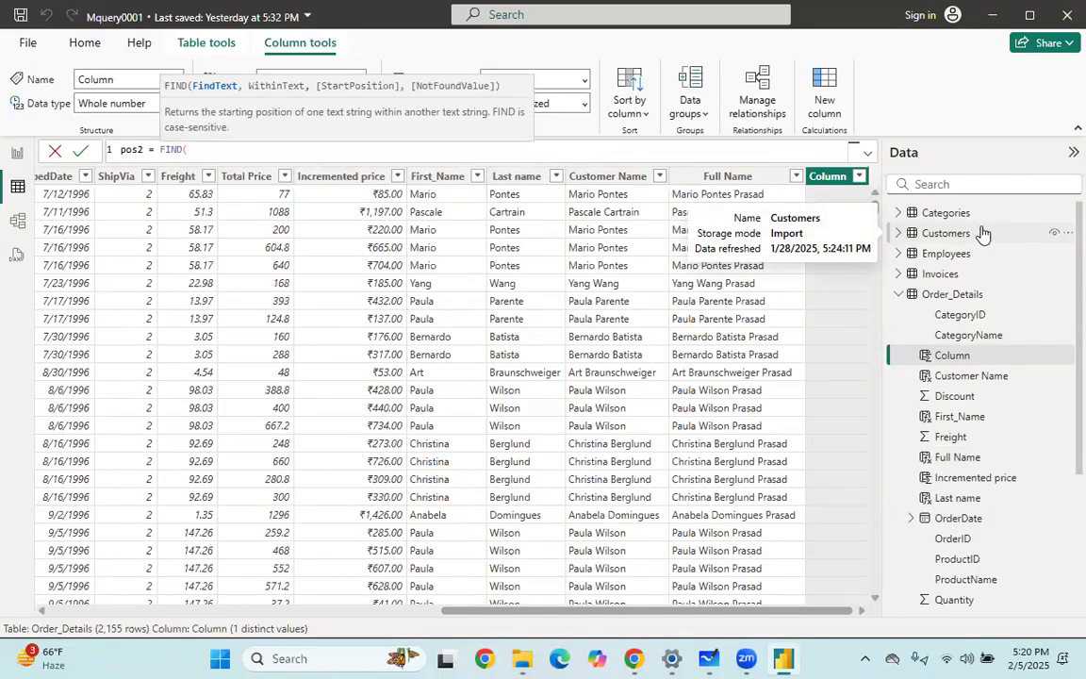
text(" ",fu)
key(BackSpace)
key(BackSpace)
text(fu)
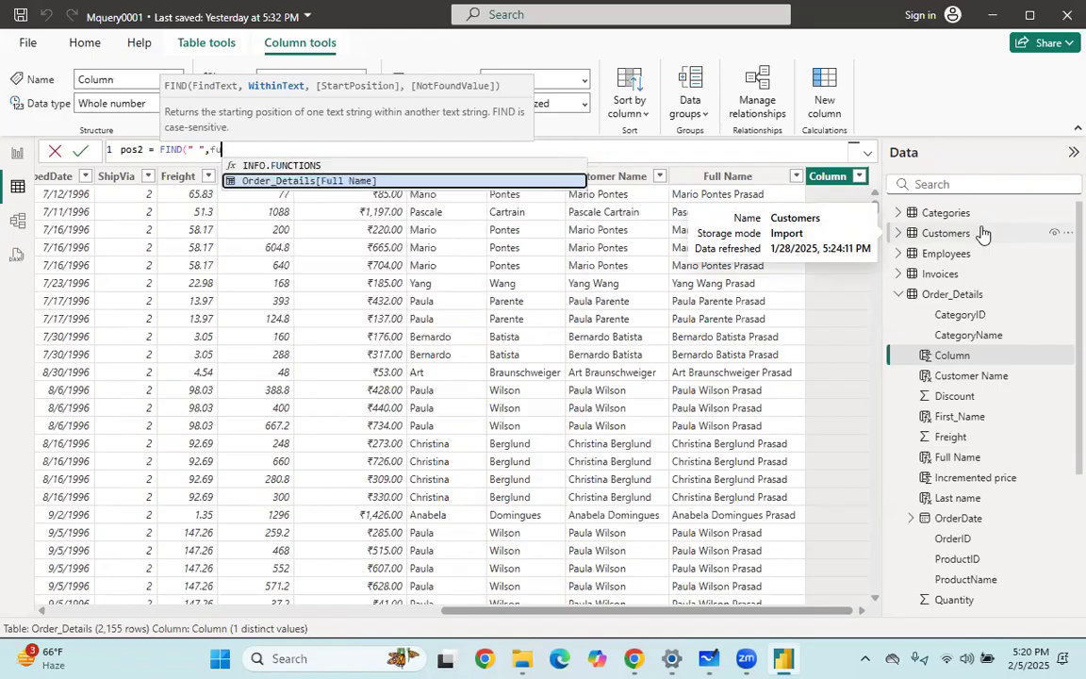
key(Tab)
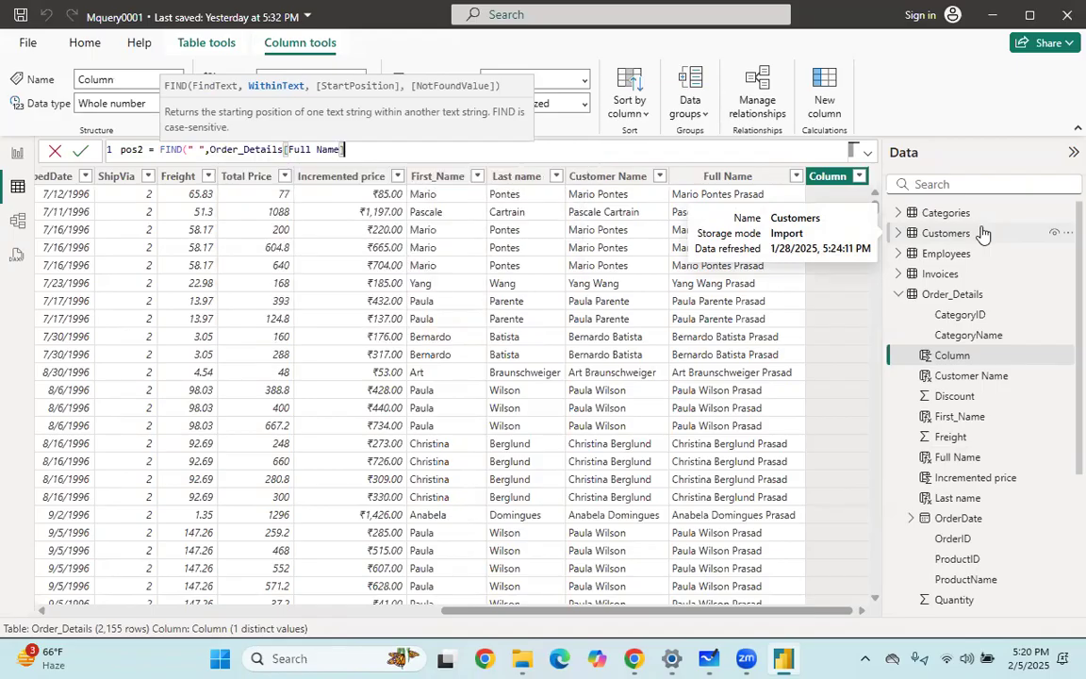
text())
key(Return)
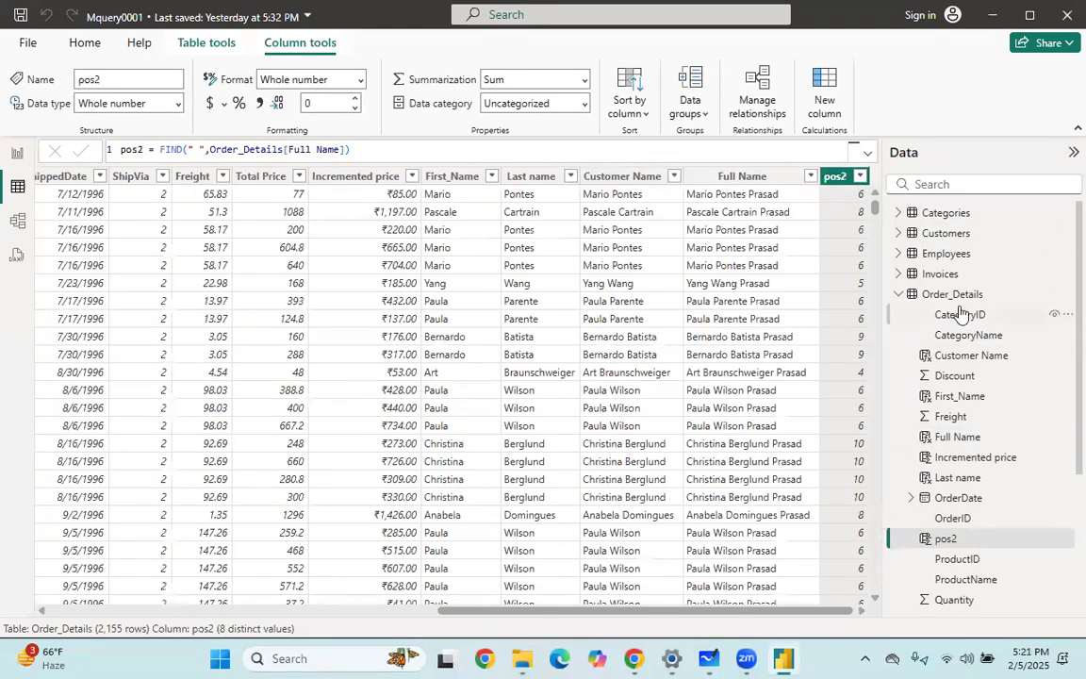
Add a calculated column to Order_Details and begin its formula as space2 = FIND(" ",Order_Details[Full Name], leaving the start position open.
click(1066, 298)
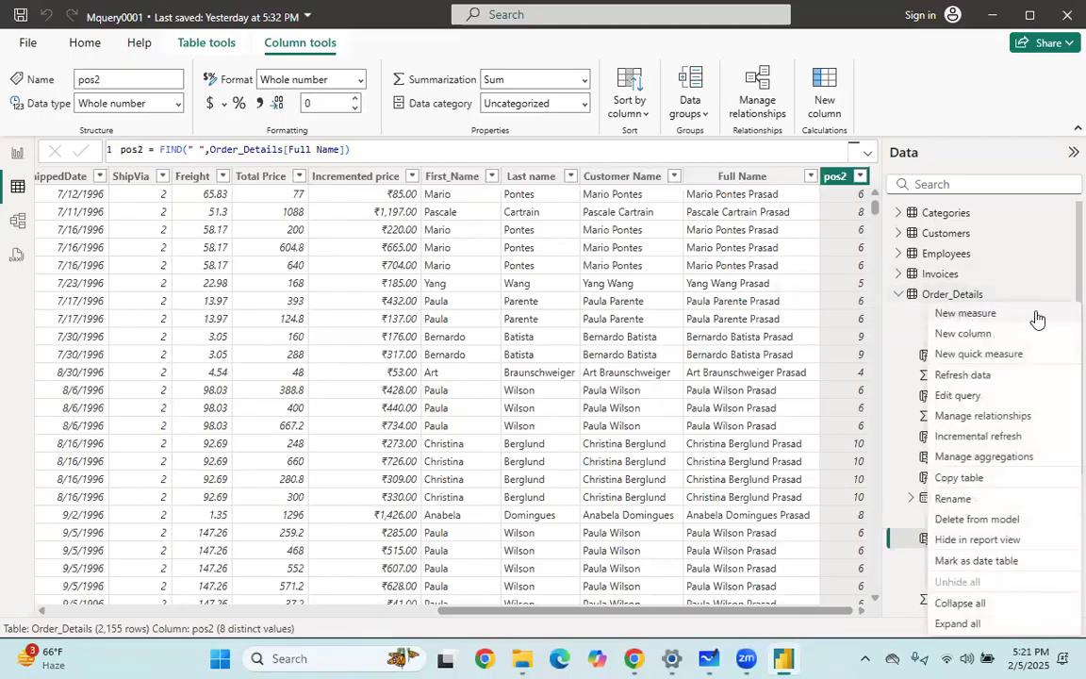
click(990, 335)
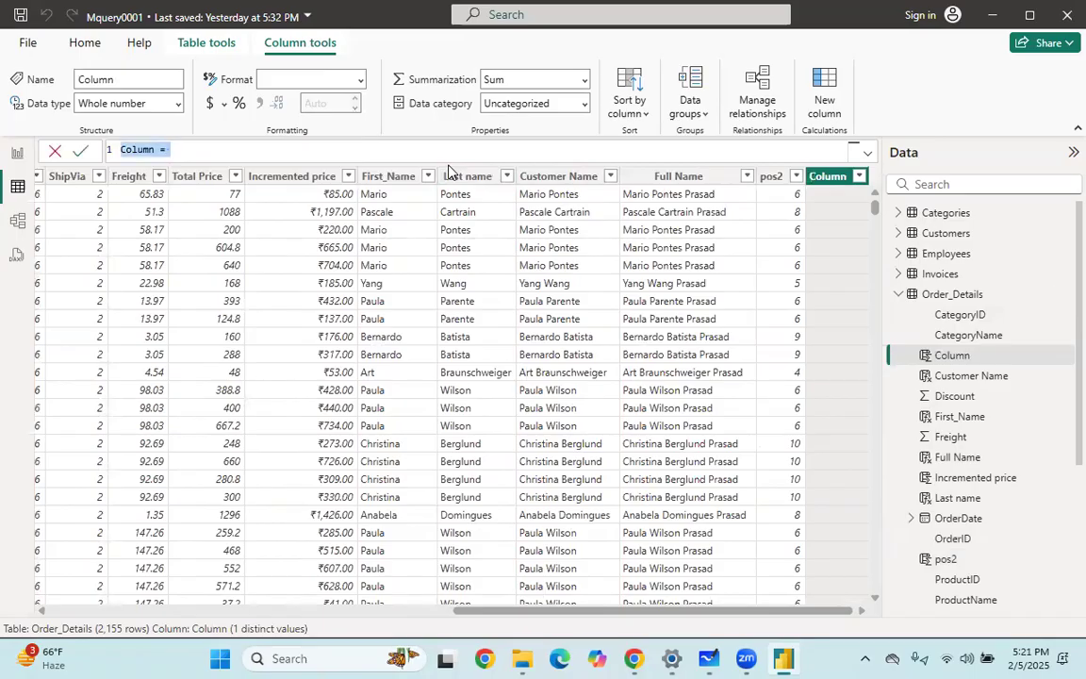
key(BackSpace)
text(po)
key(BackSpace)
key(BackSpace)
text(psac)
key(BackSpace)
key(BackSpace)
key(BackSpace)
key(BackSpace)
text(space2 = FIND(" ",)
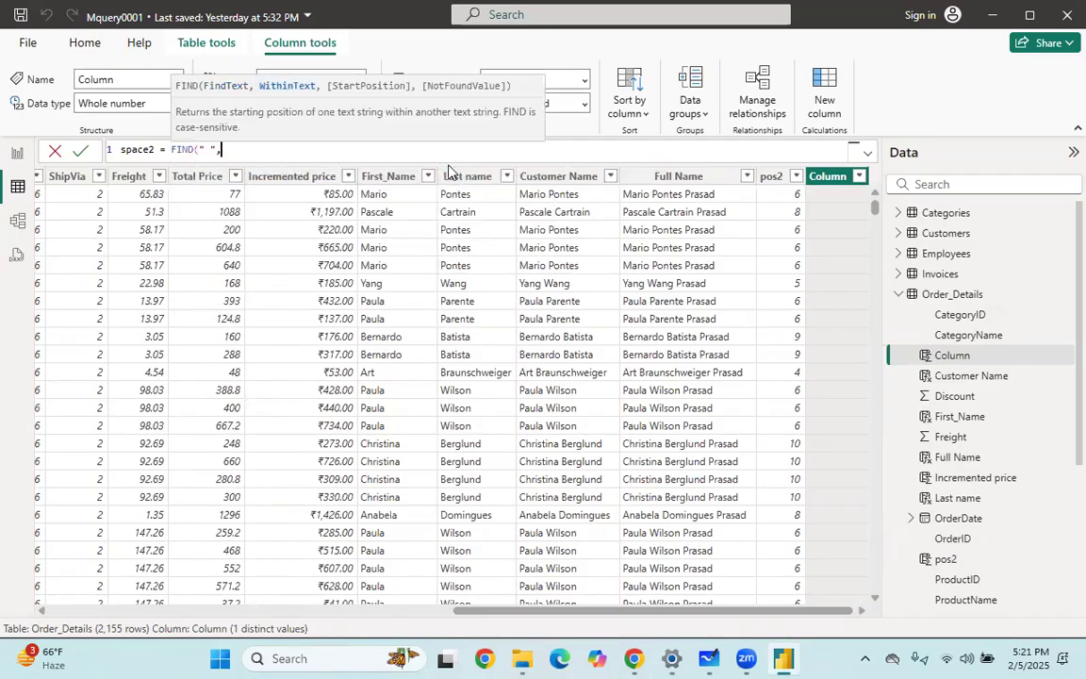
text(Order_Details[Full Name])
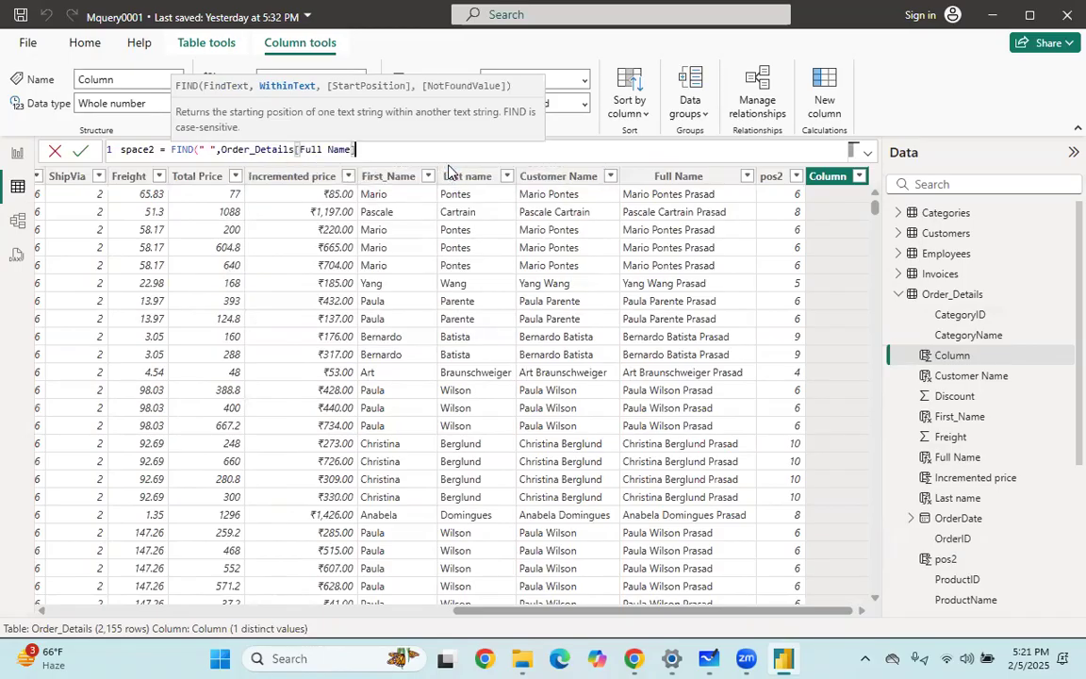
text(,)
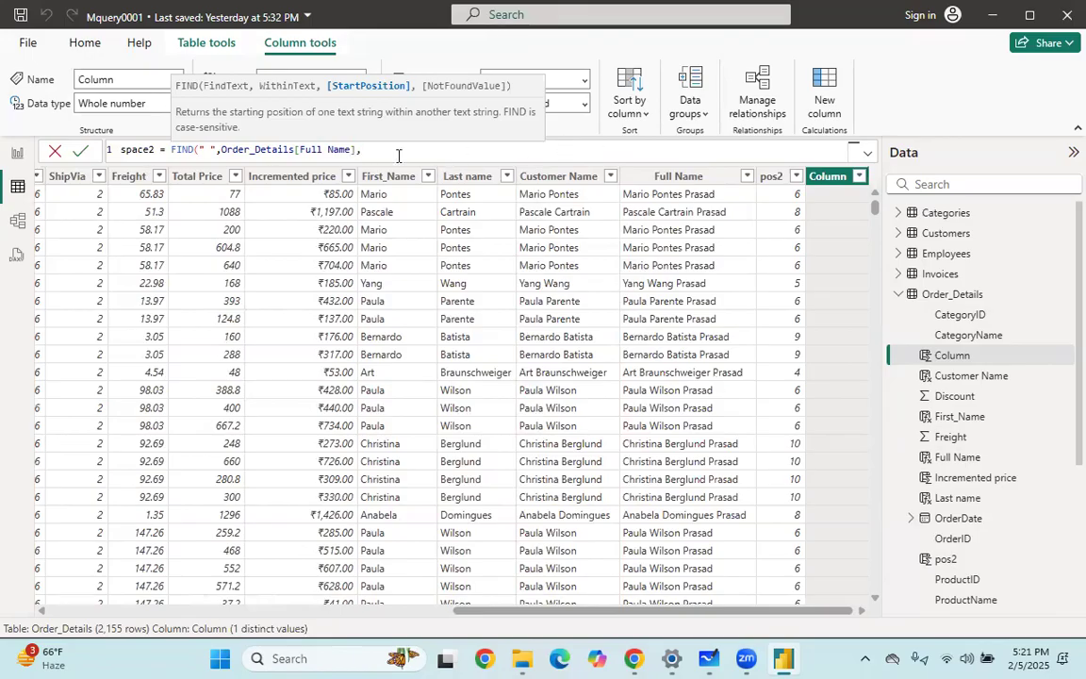
Set the start position of the space2 formula to find(" ",Order_Details[Full Name])+1 and commit it.
text(fi)
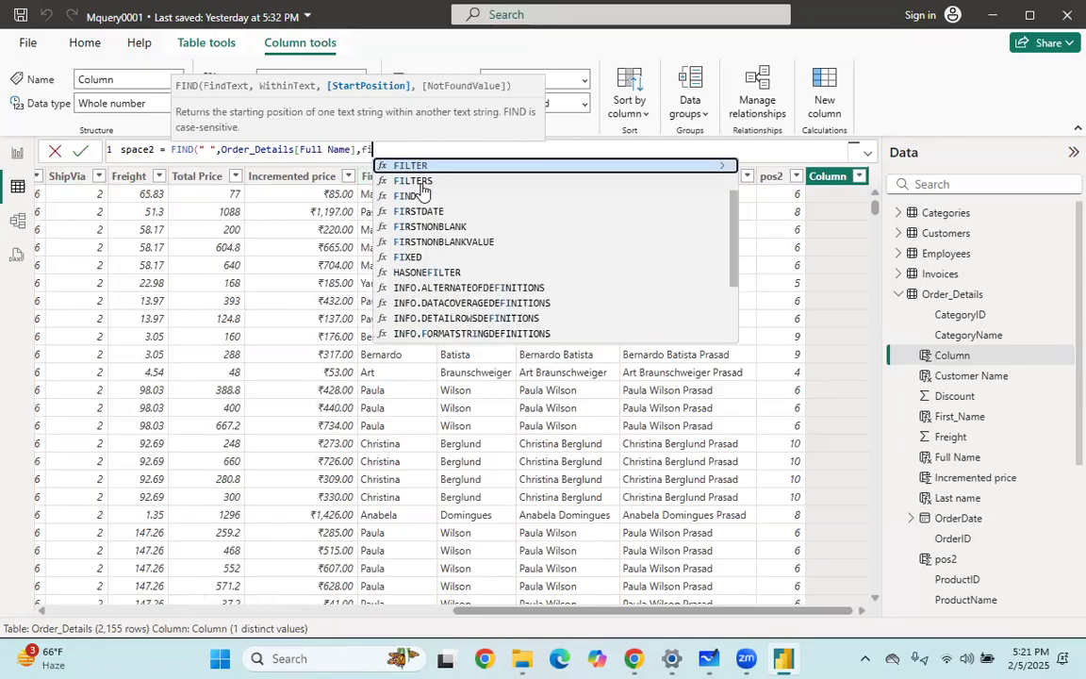
text(nd(" ",)
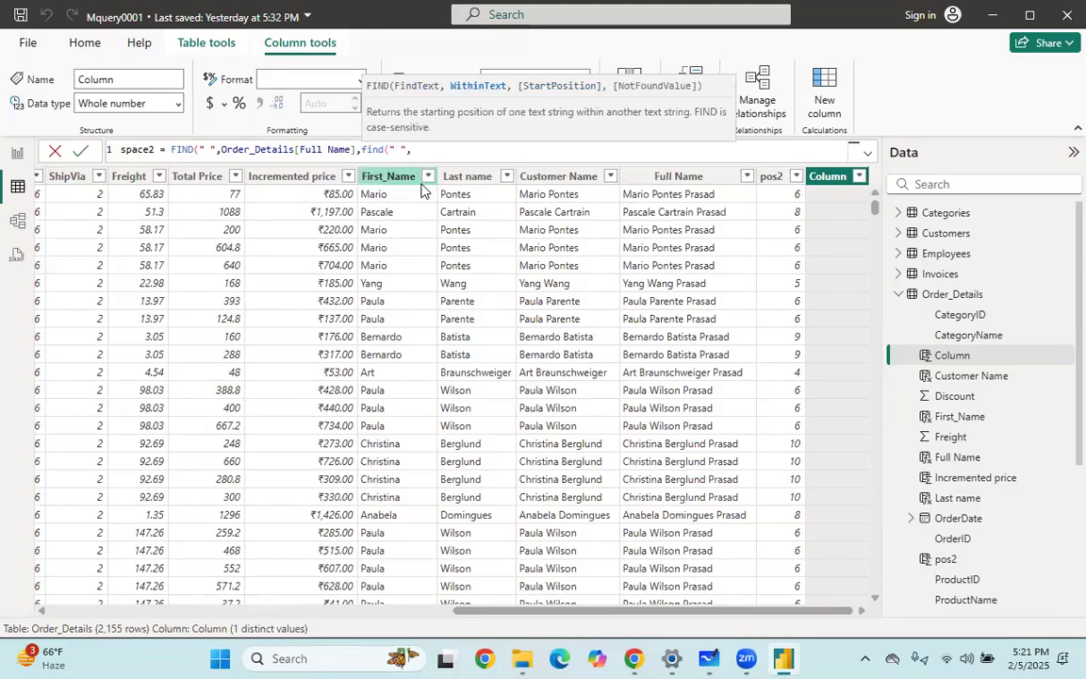
text(ful)
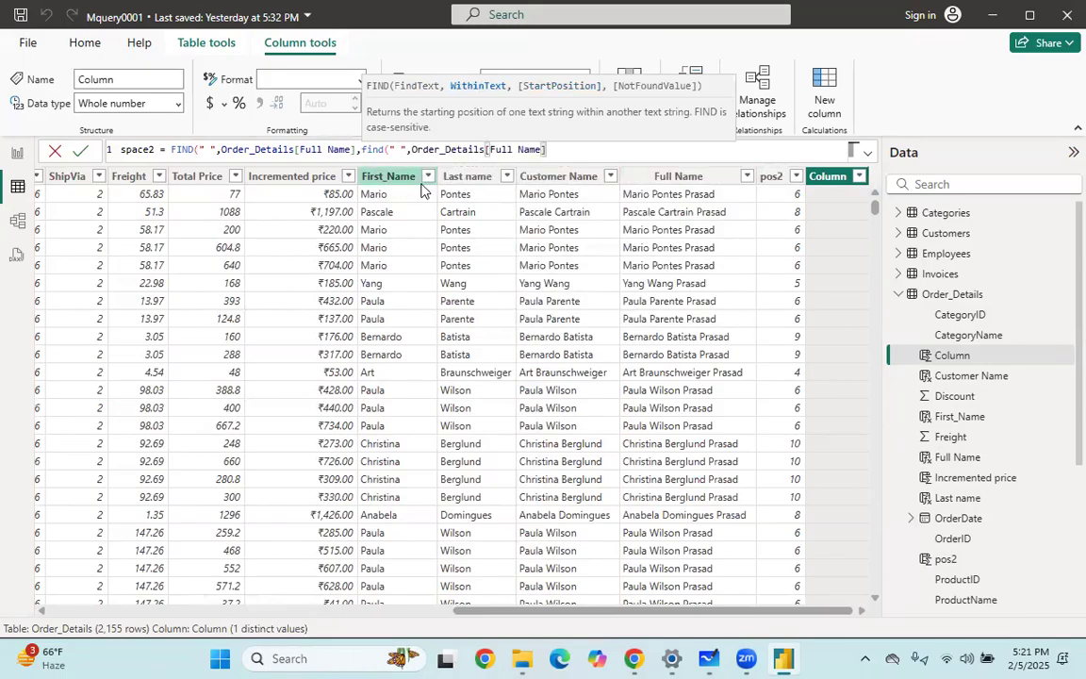
text(),)
key(BackSpace)
text(+1))
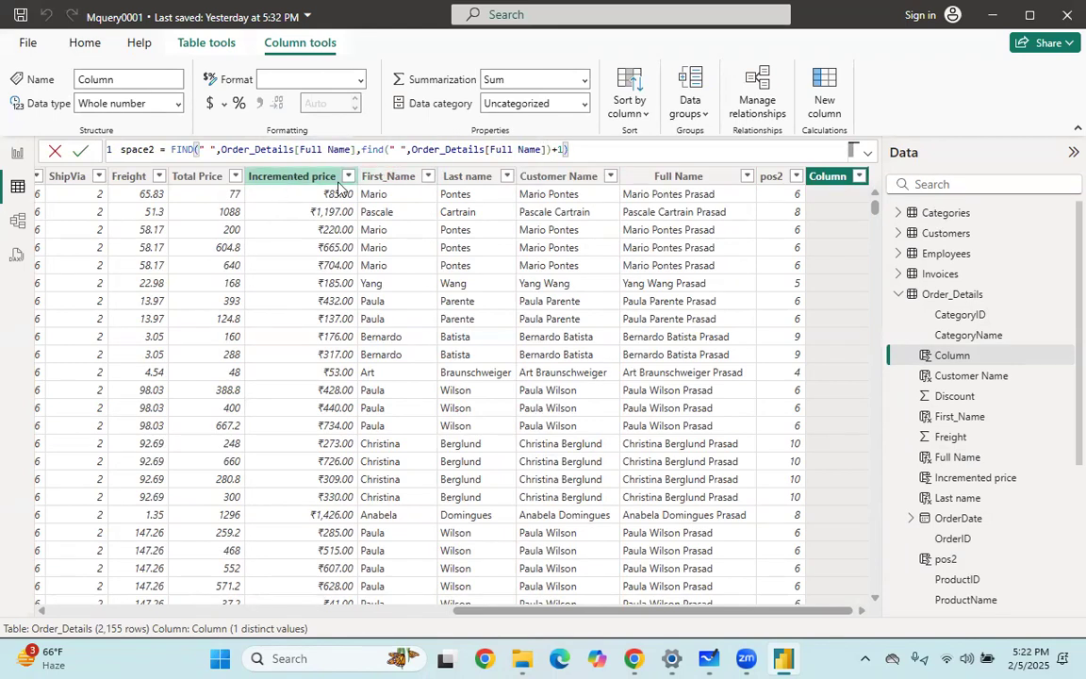
drag(224, 149, 542, 154)
click(623, 151)
key(Return)
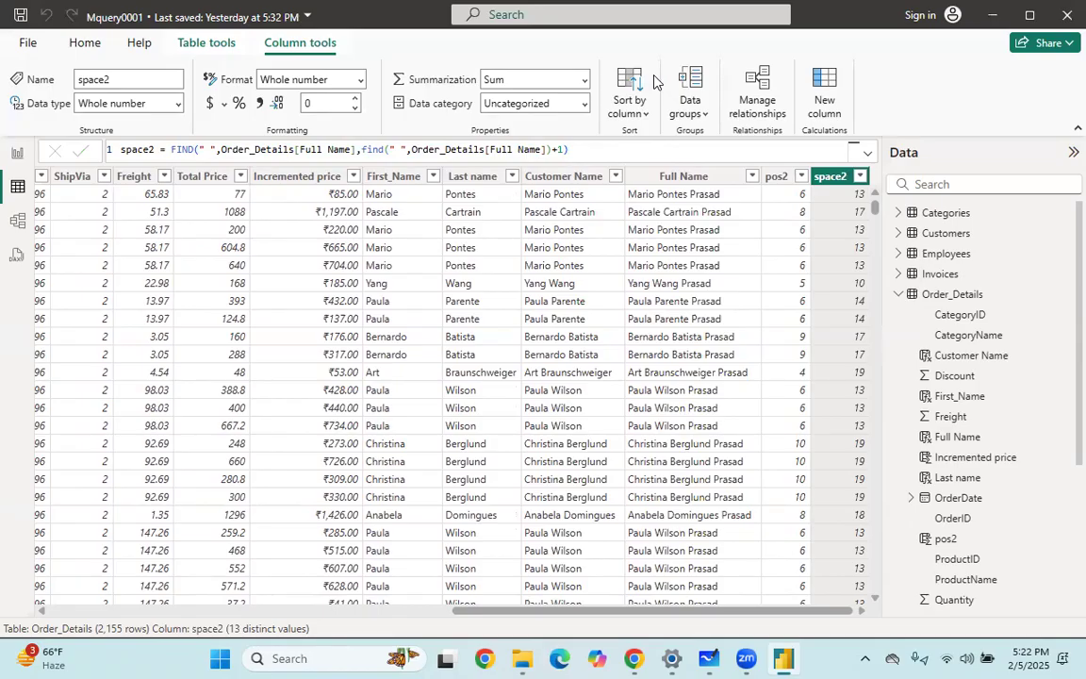
Add another calculated column to Order_Details and begin its formula as Mid Name = MID(Order_Details[Full Name],.
click(1061, 298)
click(995, 321)
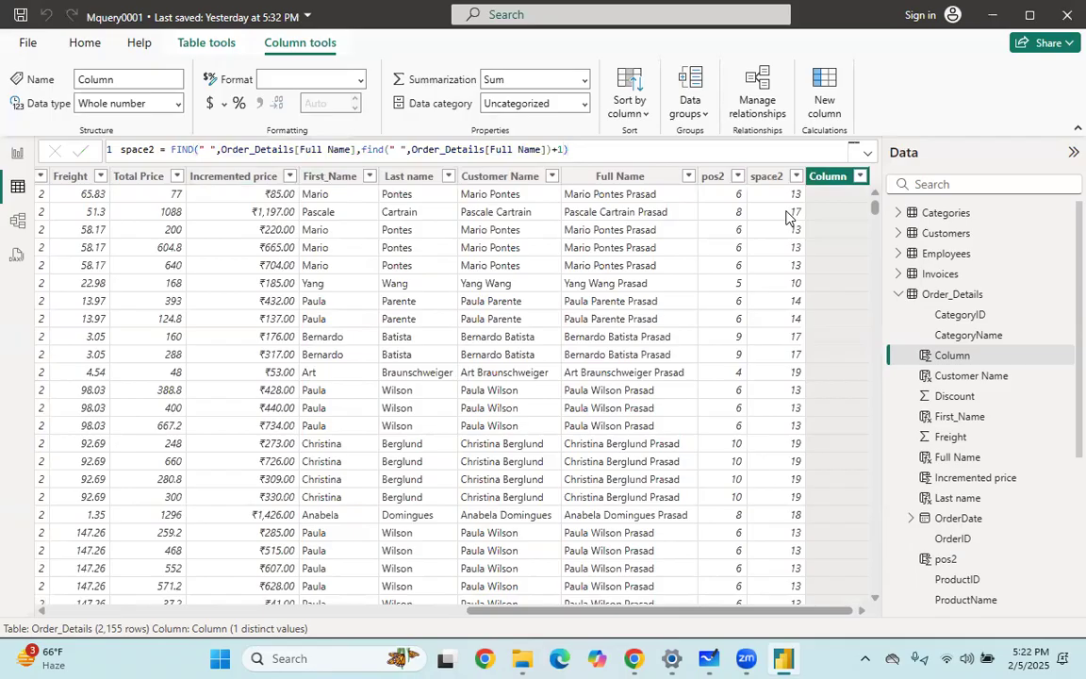
text(Mide)
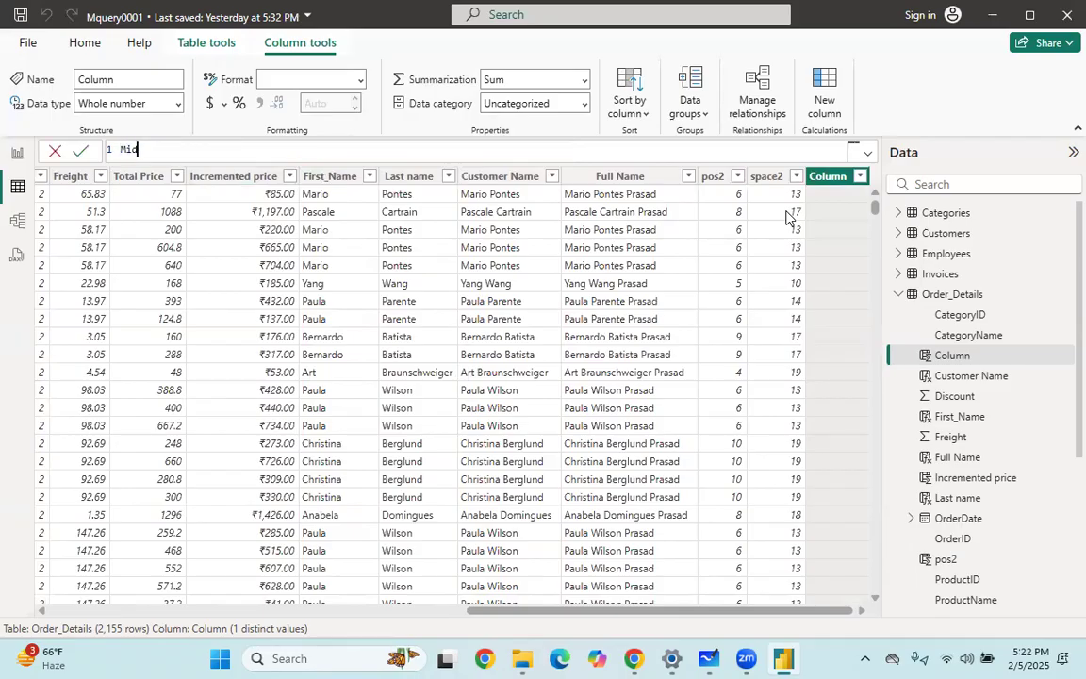
key(BackSpace)
text(Namw)
key(BackSpace)
key(BackSpace)
key(BackSpace)
text(ame = MID()
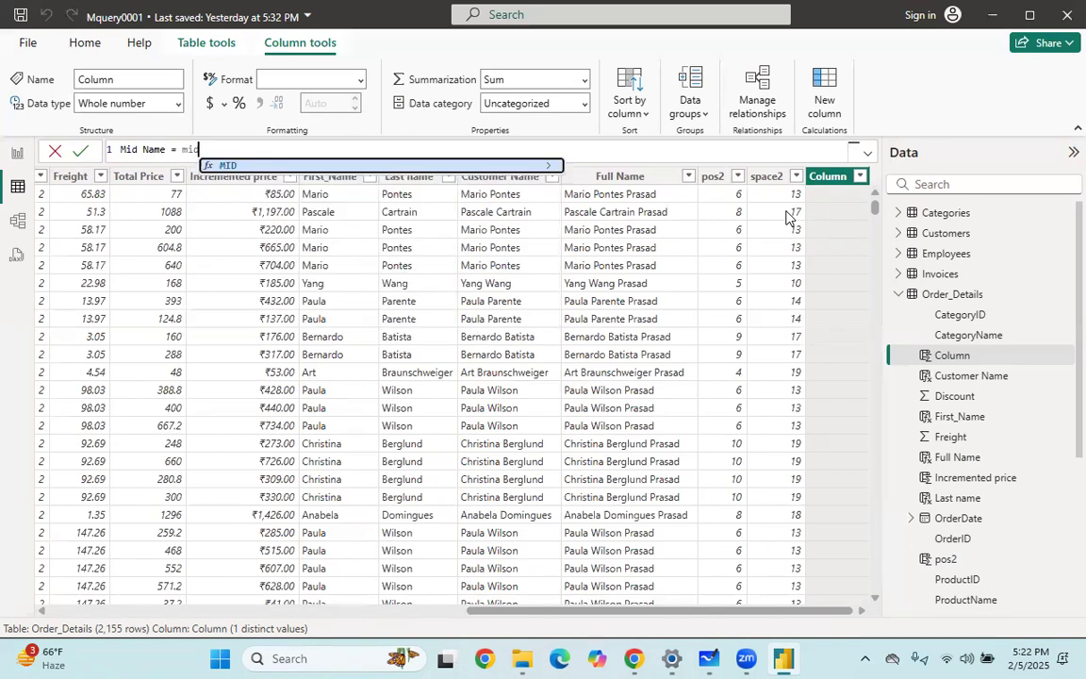
text(full)
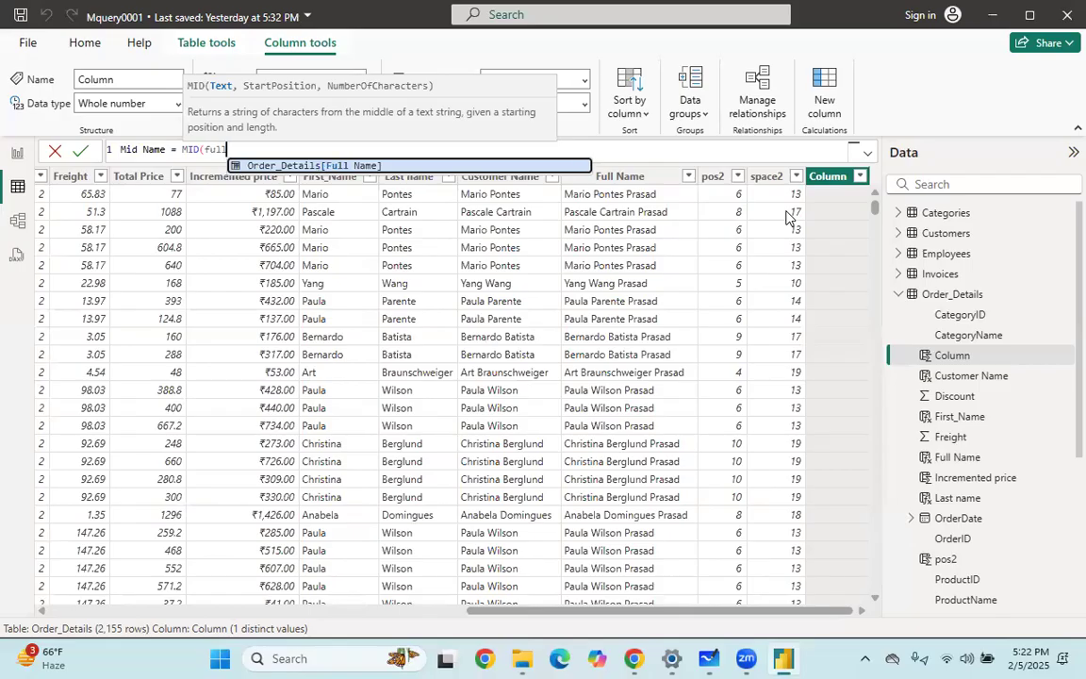
key(Tab)
text(,)
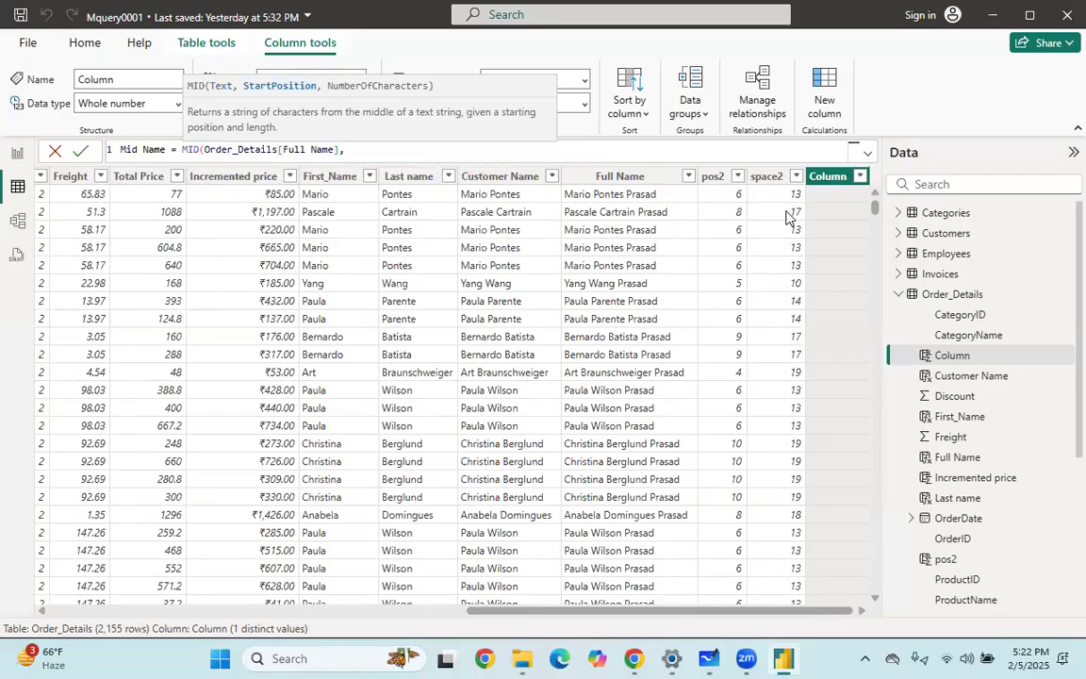
Enter FIND(" ",Order_Details[Full Name])+1 as the start position of the MID function.
text( FIN)
key(Tab)
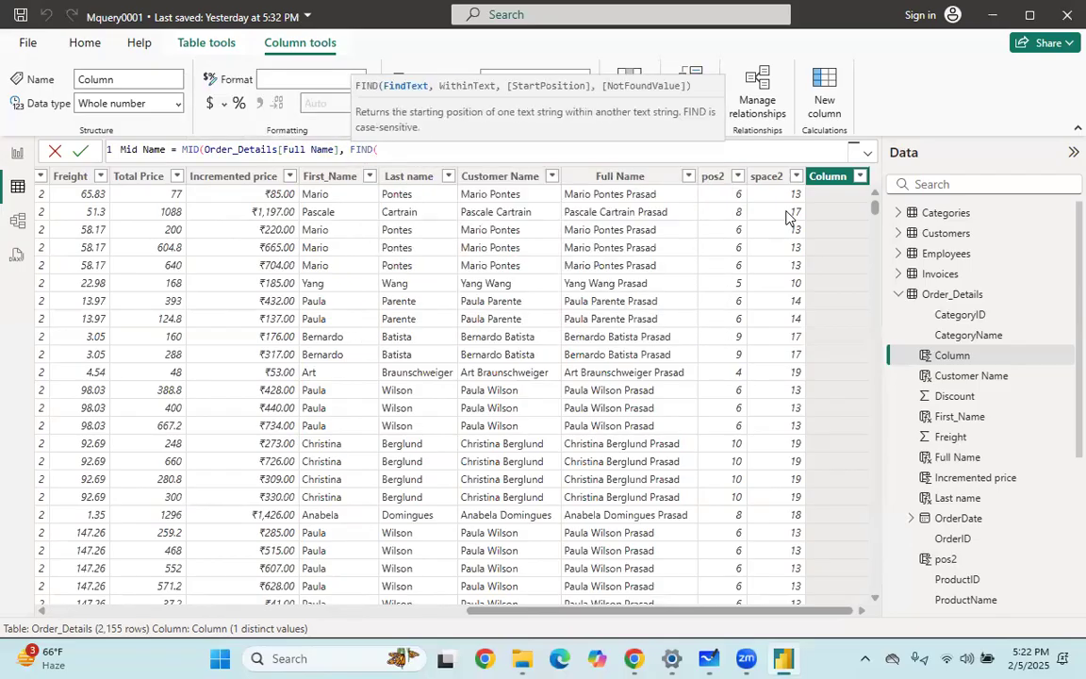
text(" ",FUL)
key(Tab)
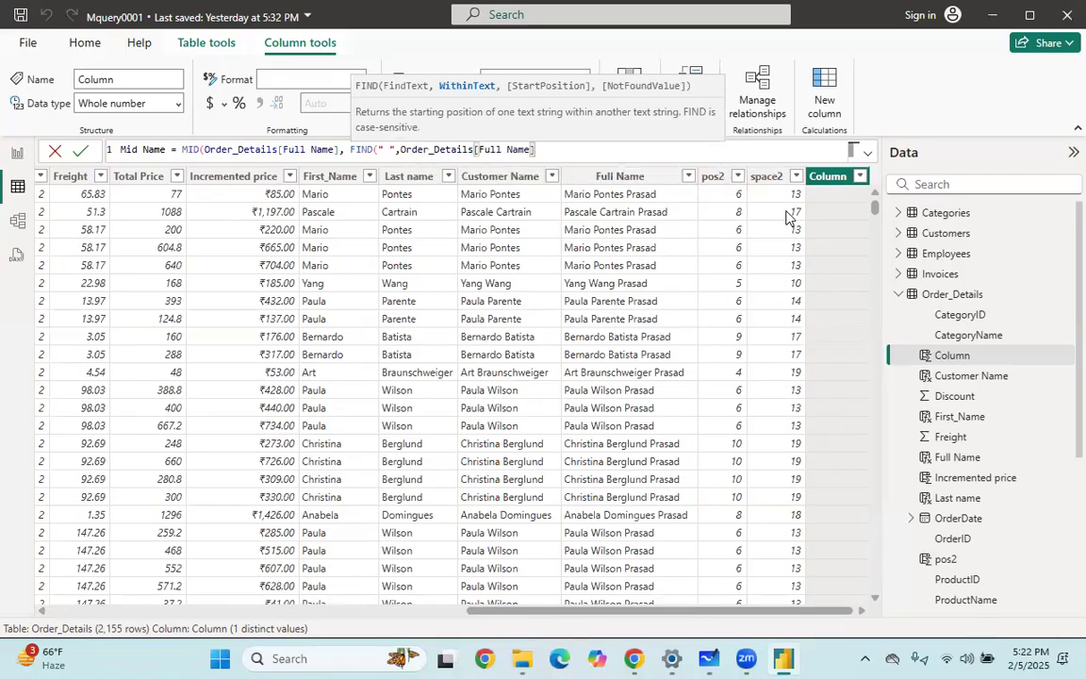
text(),)
key(BackSpace)
text(+1)
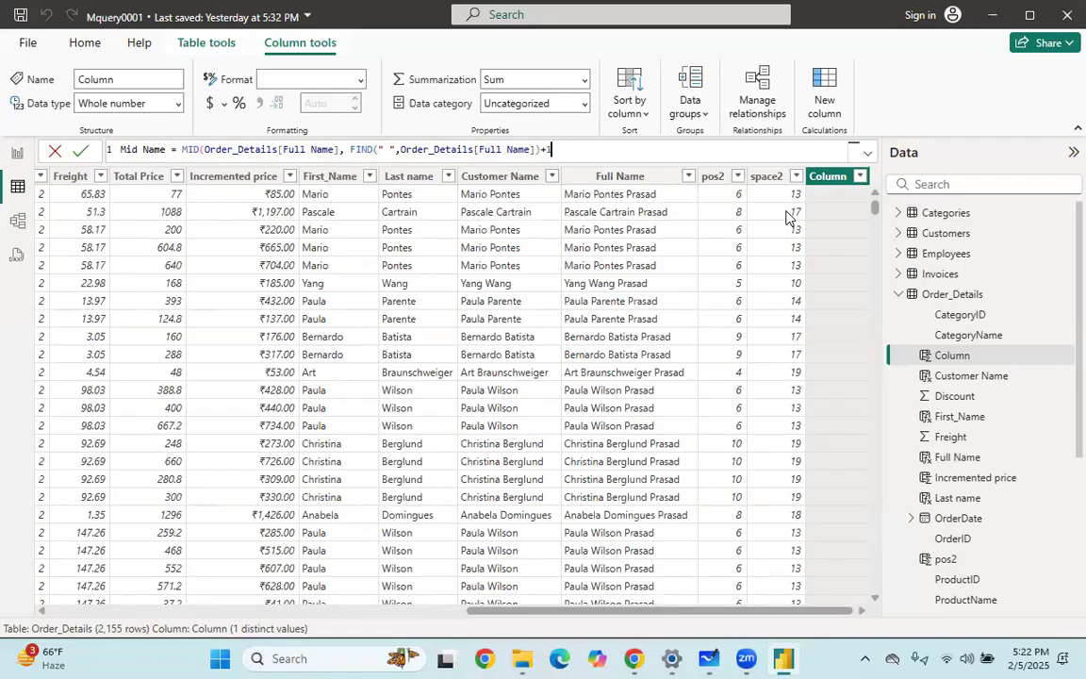
text(,)
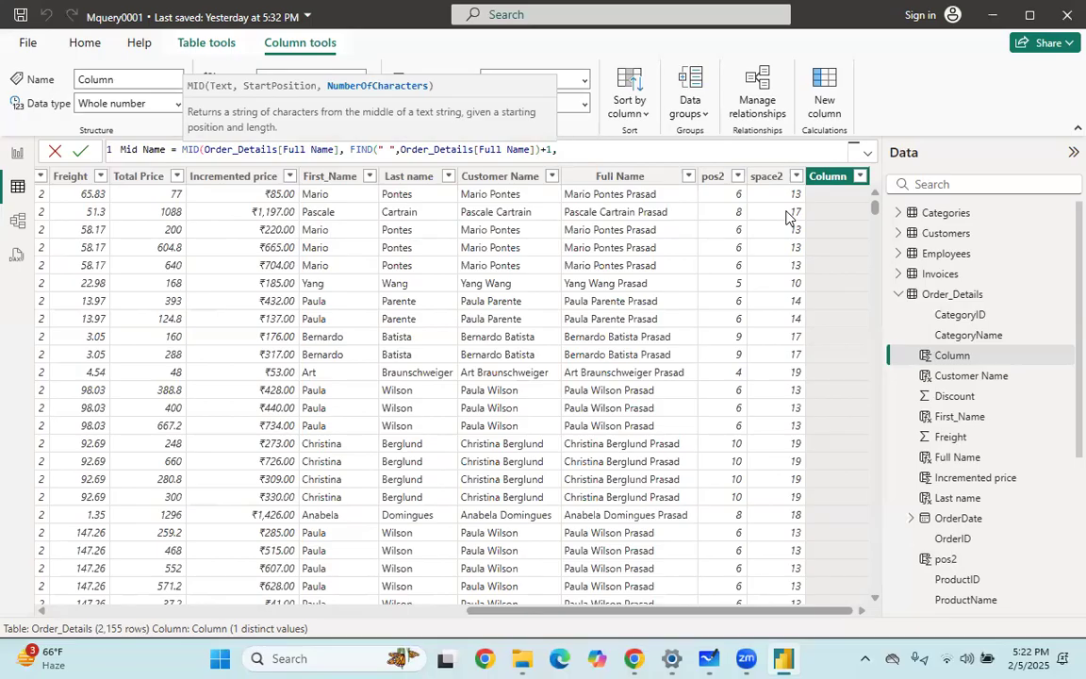
Begin MID's character count with the second space's position: FIND(" ",Order_Details[Full Name],FIND(" ",Order_Details[Full Name])+1).
text(FIND(" ",FUL)
key(Tab)
text(,)
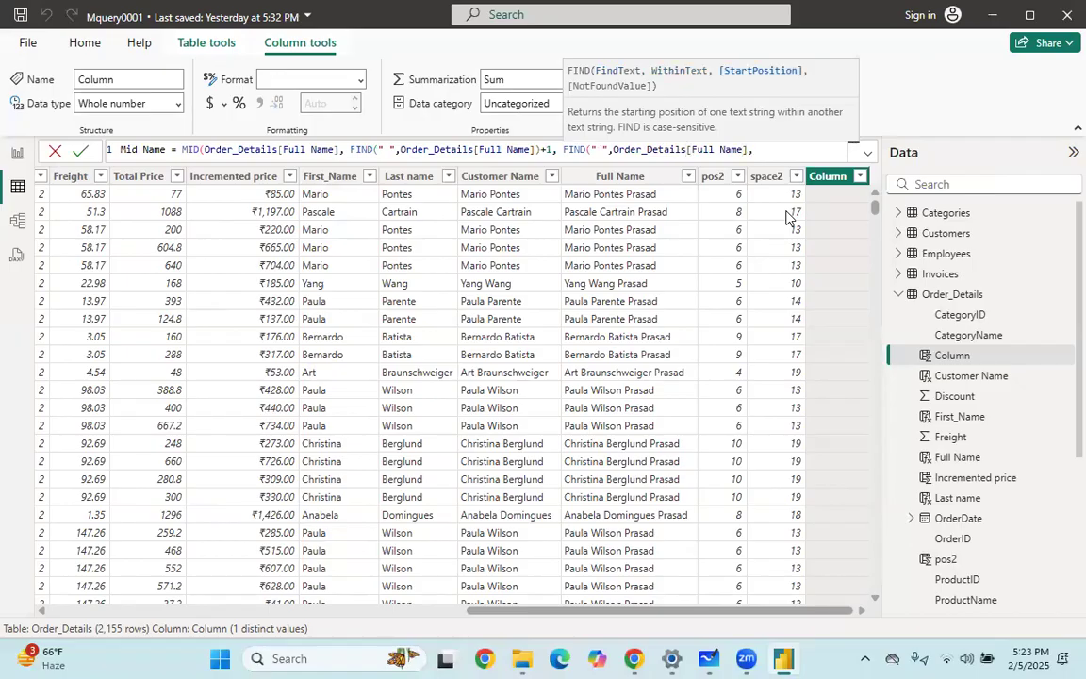
text(FIND(" ",FUL)
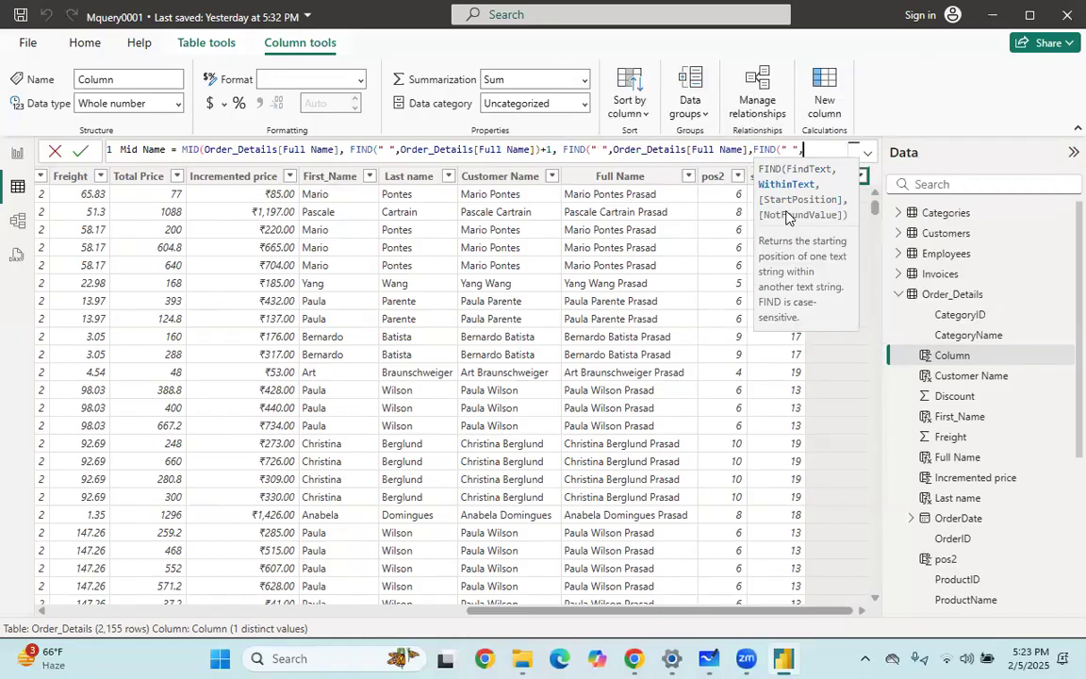
key(Tab)
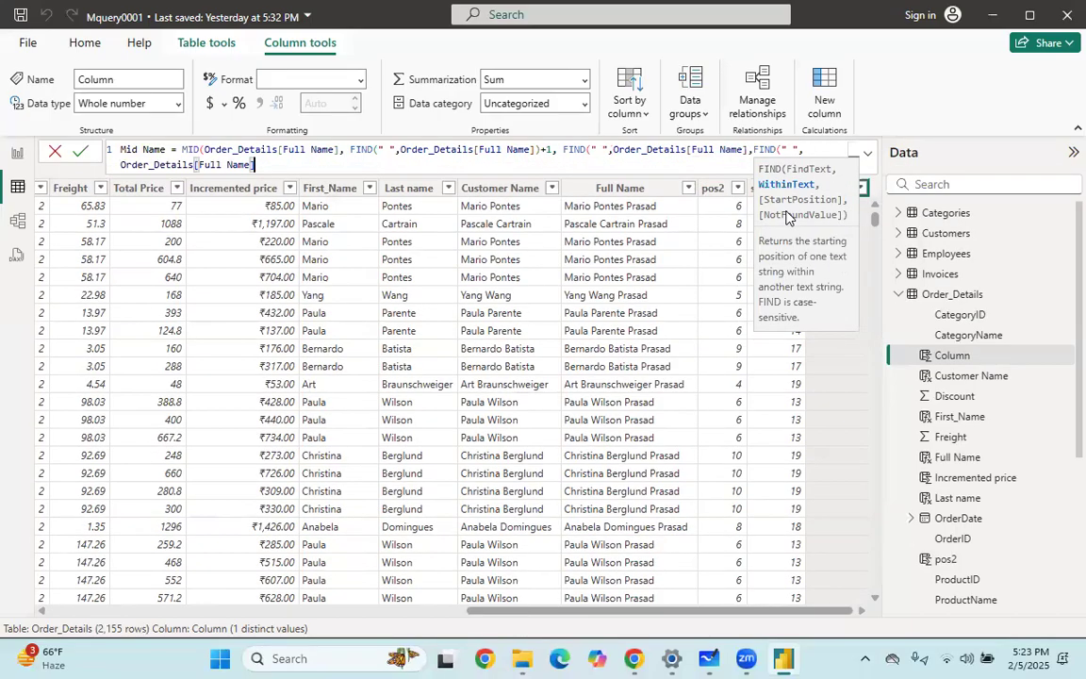
text()+1)
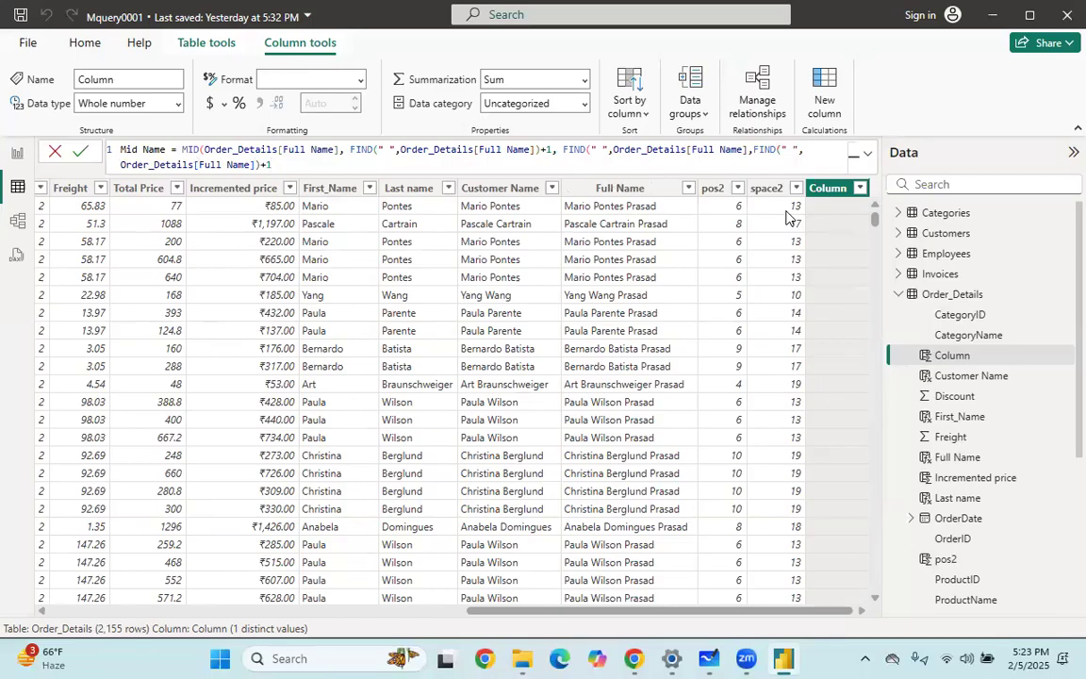
text())
Complete the character count by appending -FIND(" ",Order_Details[Full Name])+1, close the MID function and commit the Mid Name formula.
text(-FI)
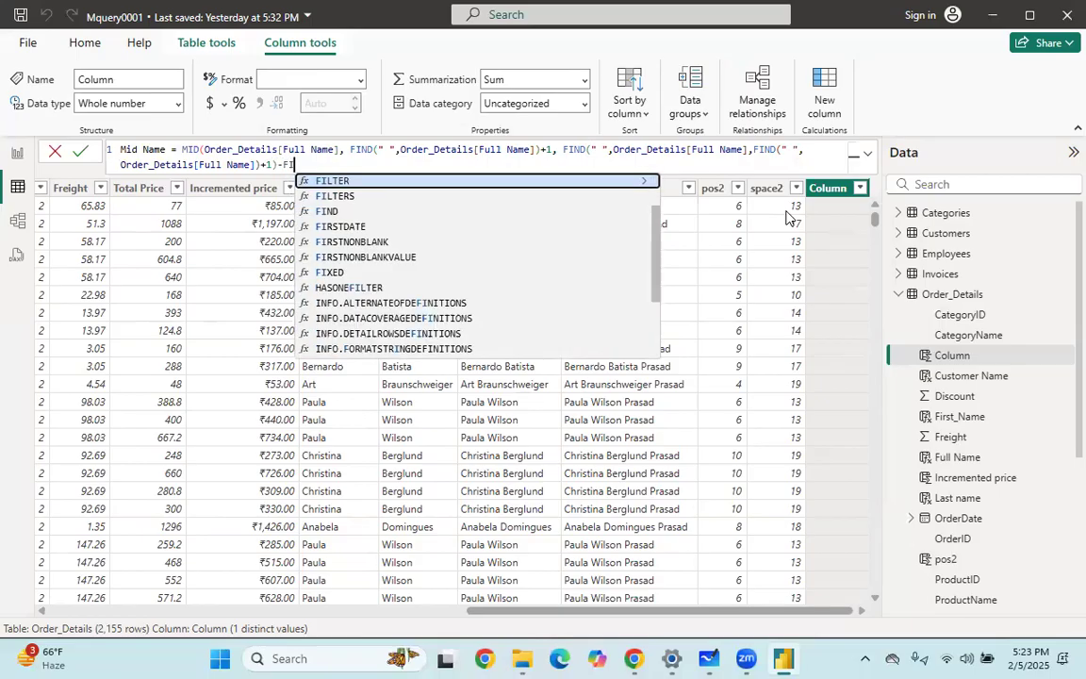
text(ND(" ")
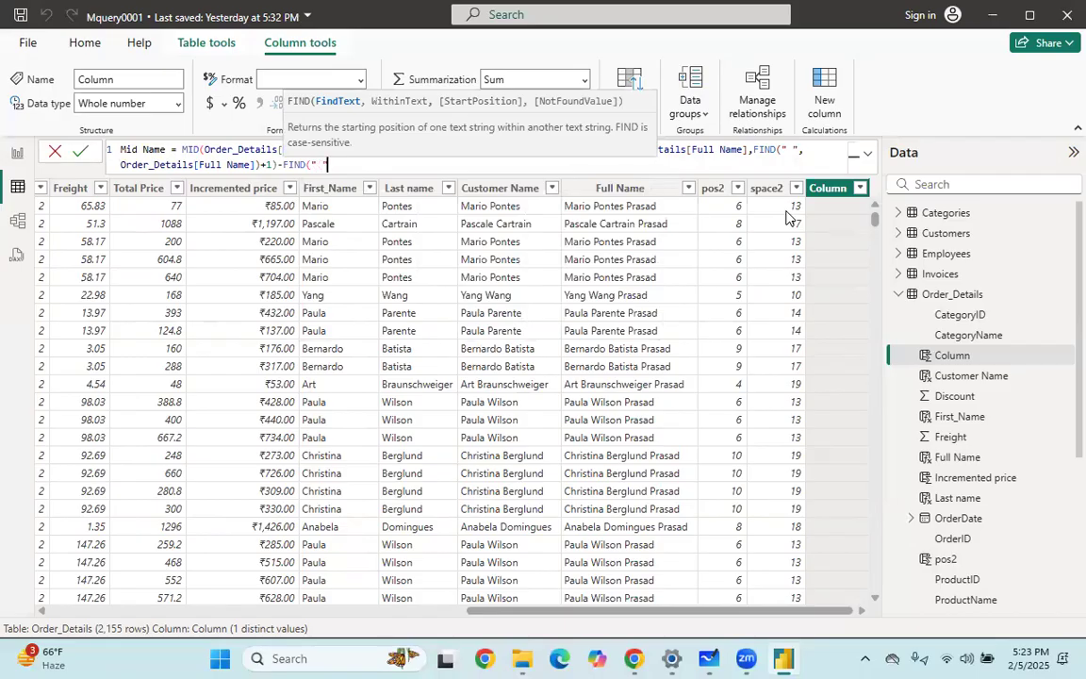
text(,Order_Details[Full Name])
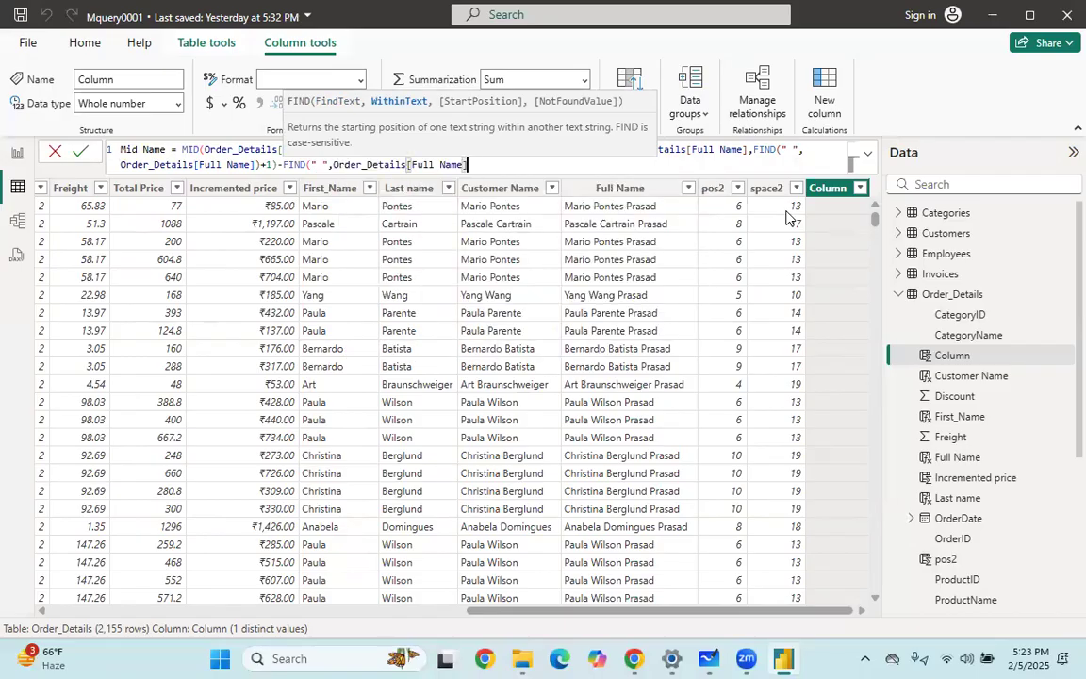
text()+1))
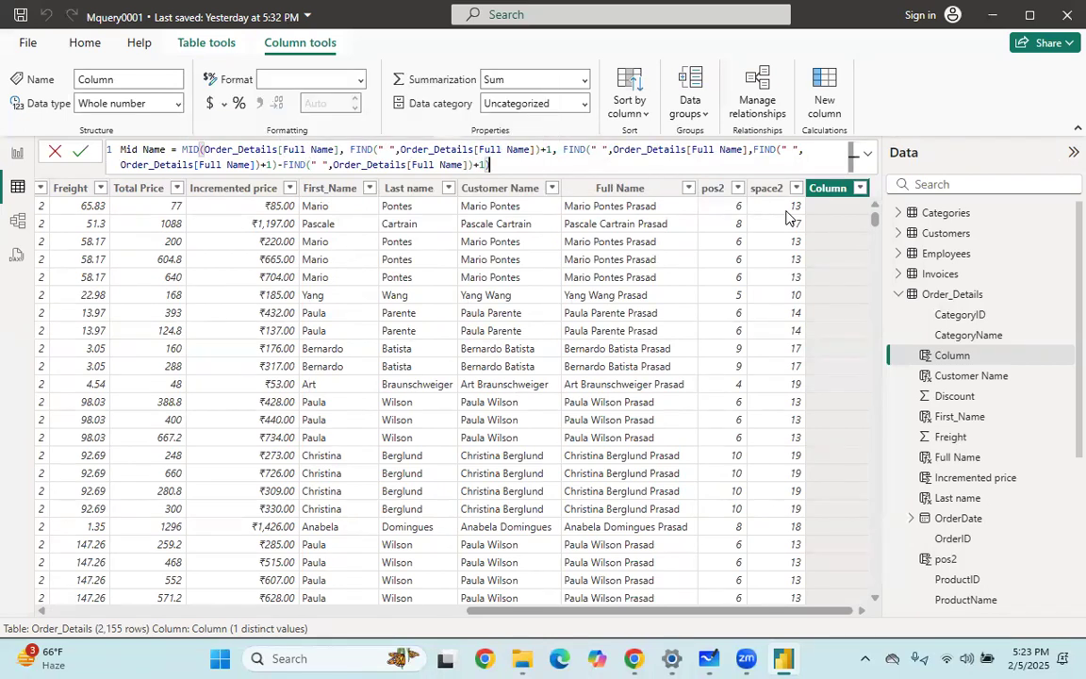
key(Return)
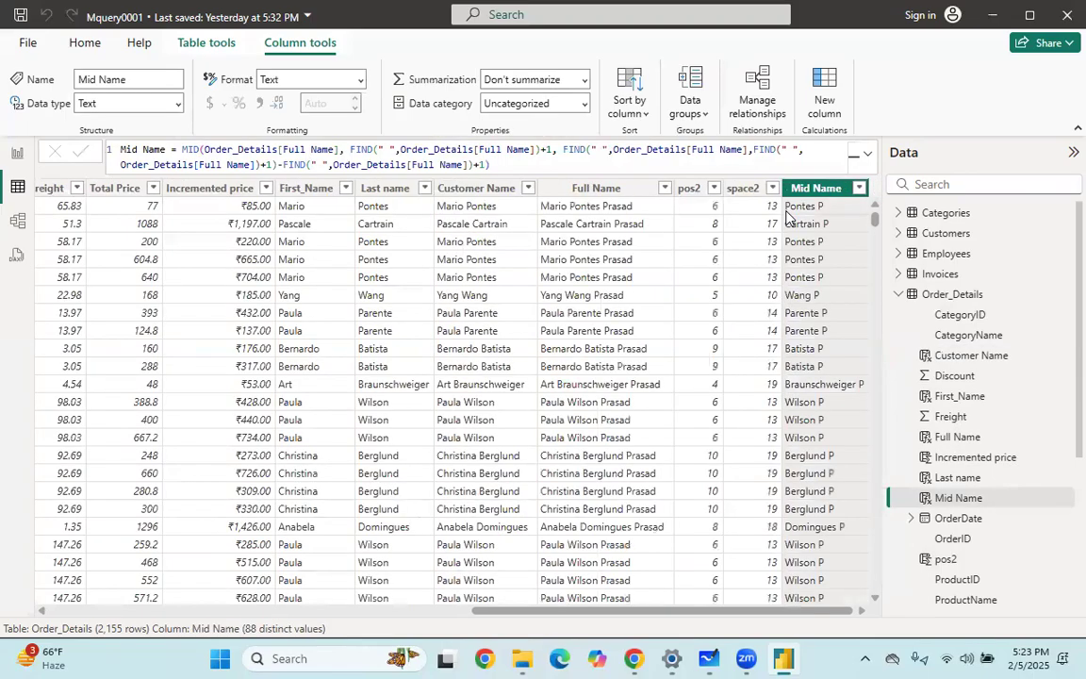
Remove the final +1 from the Mid Name formula's character count and commit the formula again.
click(481, 164)
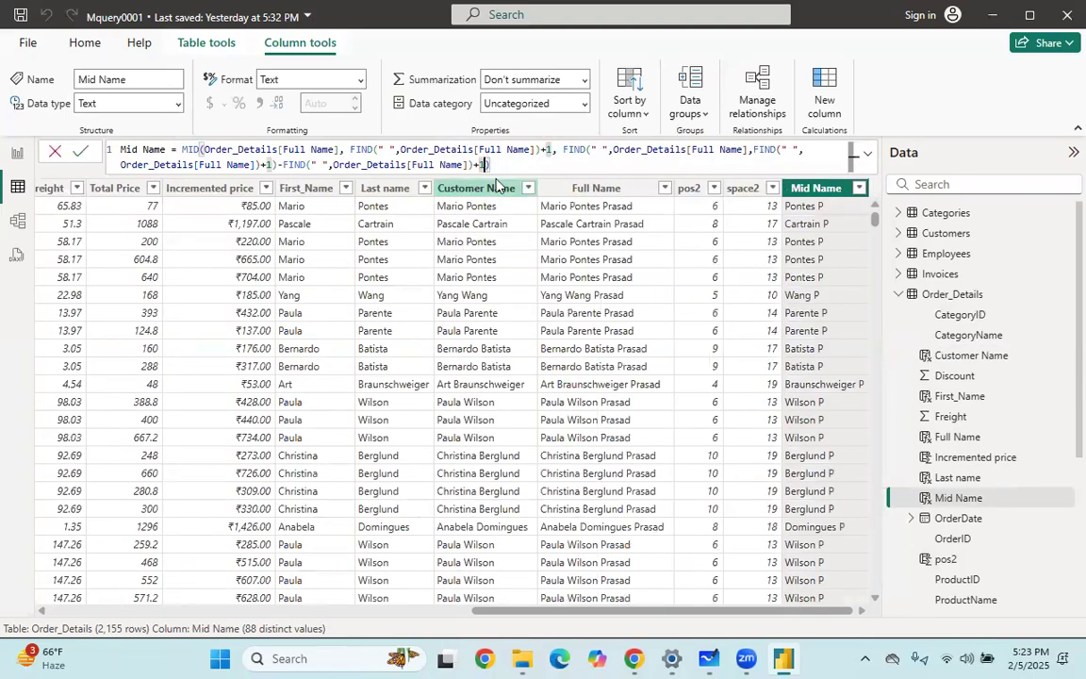
text())
key(Return)
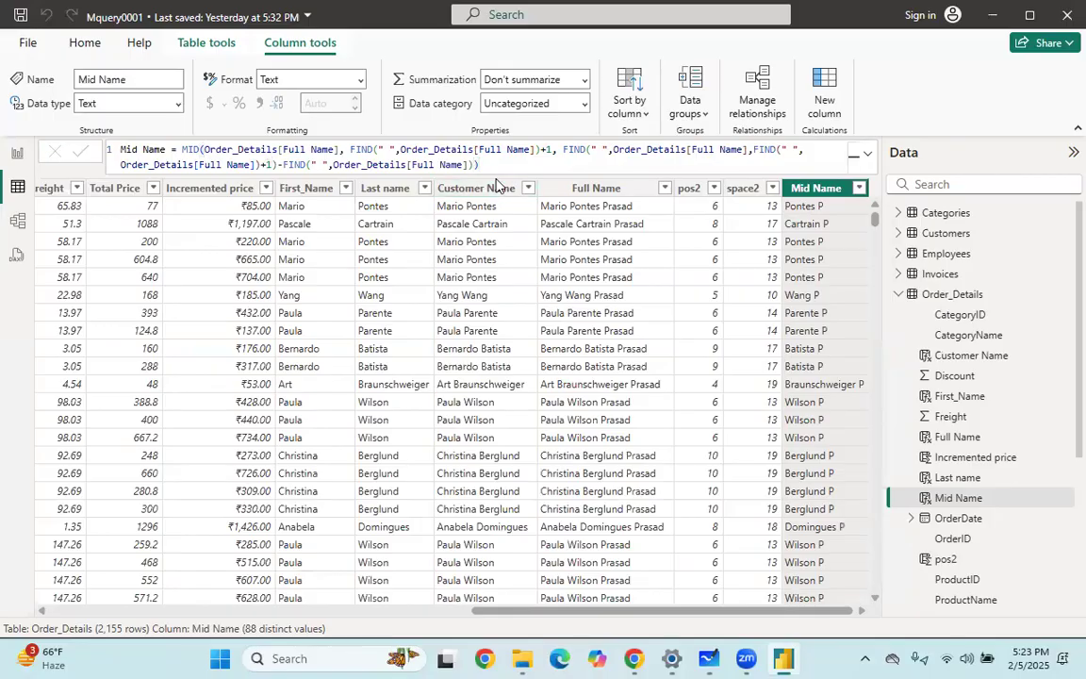